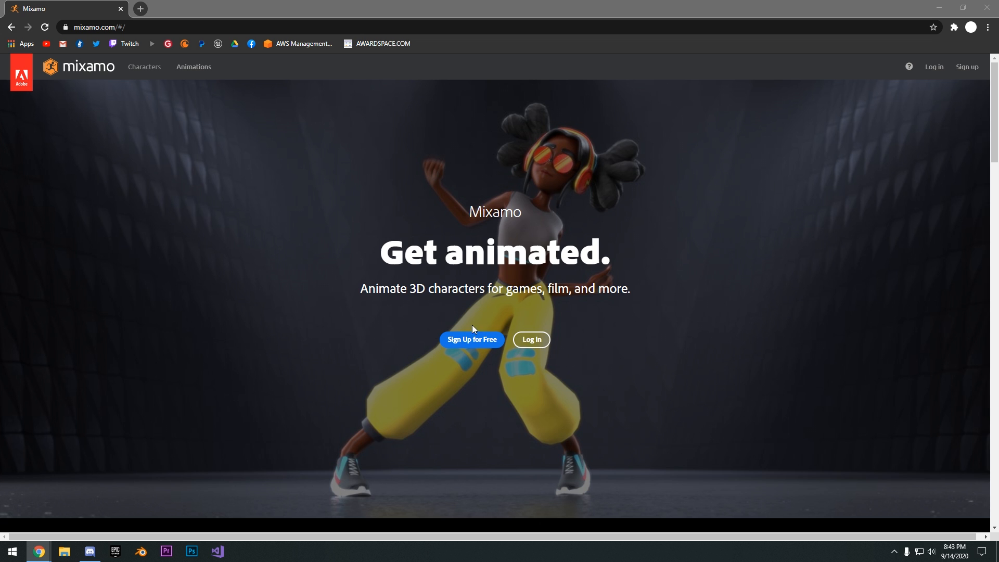
# View the Adobe account sign-up form and return to the Mixamo site
pyautogui.click(458, 343)
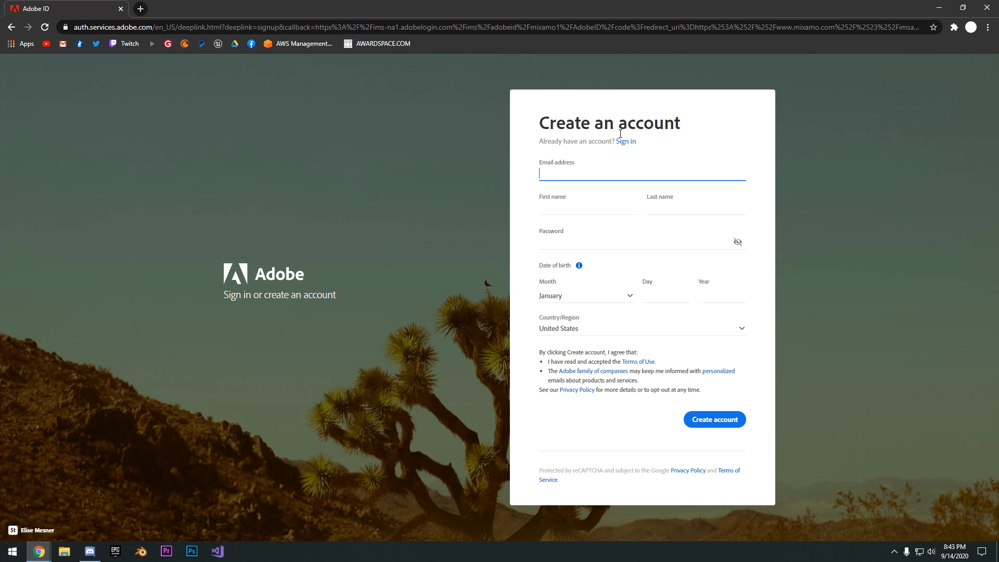
pyautogui.click(12, 27)
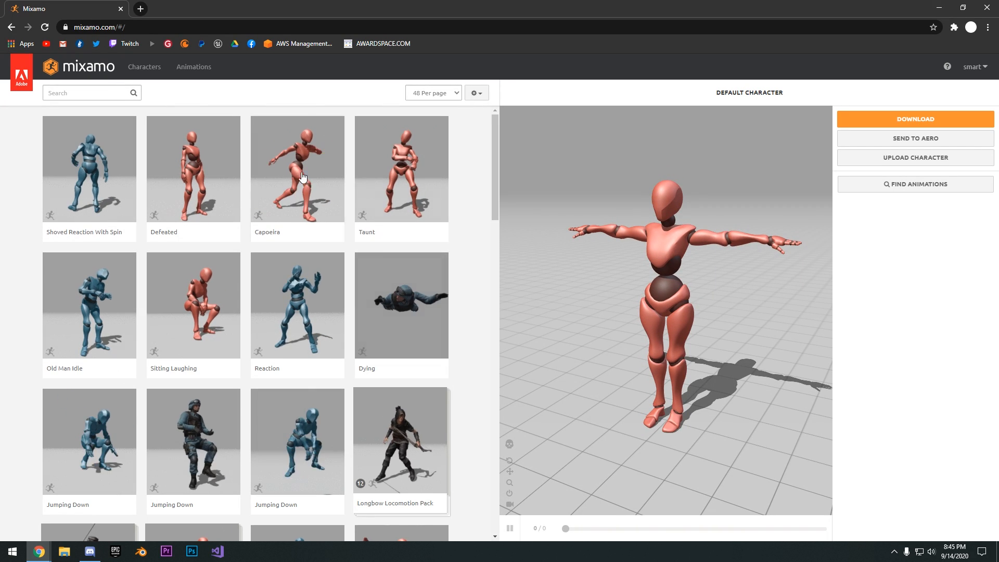
# Browse the character library, load Paladin J Nordstrom and view the model from the front
pyautogui.moveTo(652, 230); pyautogui.dragTo(645, 206)
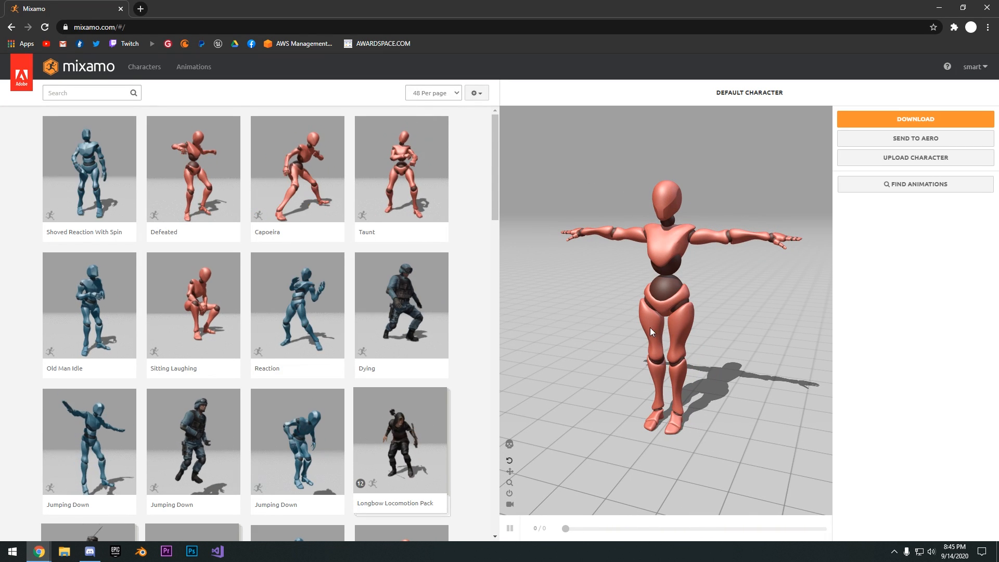
pyautogui.moveTo(626, 217); pyautogui.dragTo(712, 258)
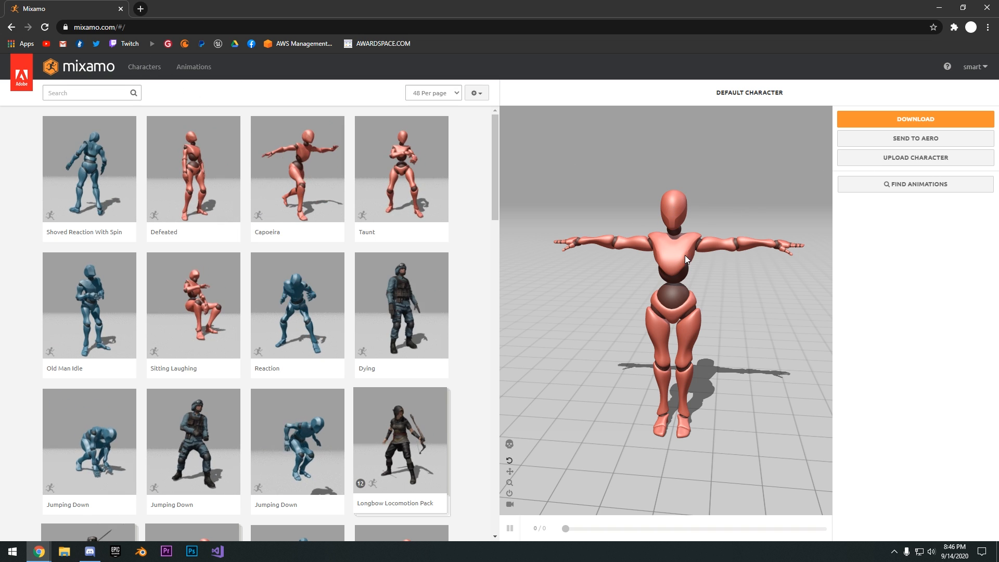
pyautogui.click(154, 70)
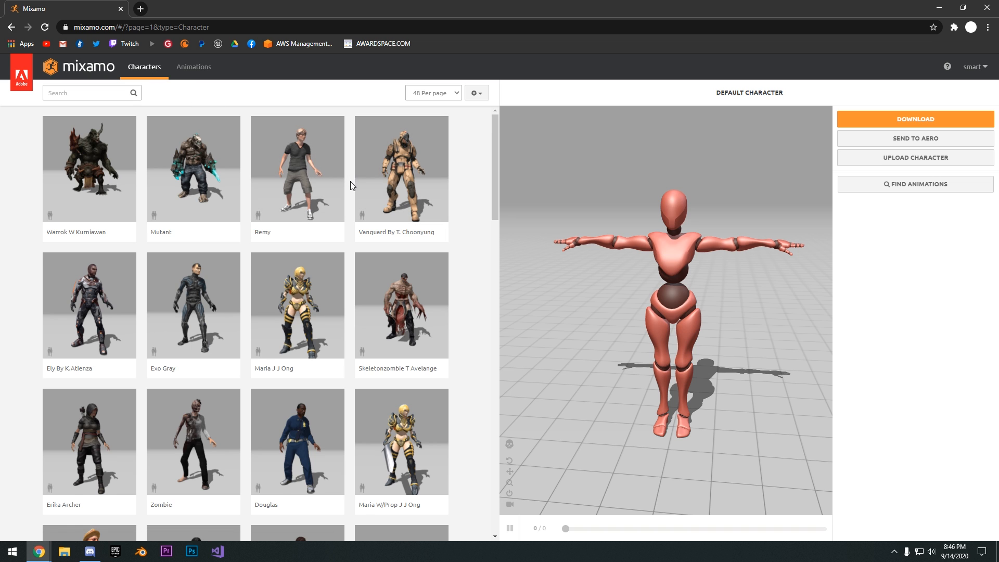
pyautogui.scroll(-12, 351, 182)
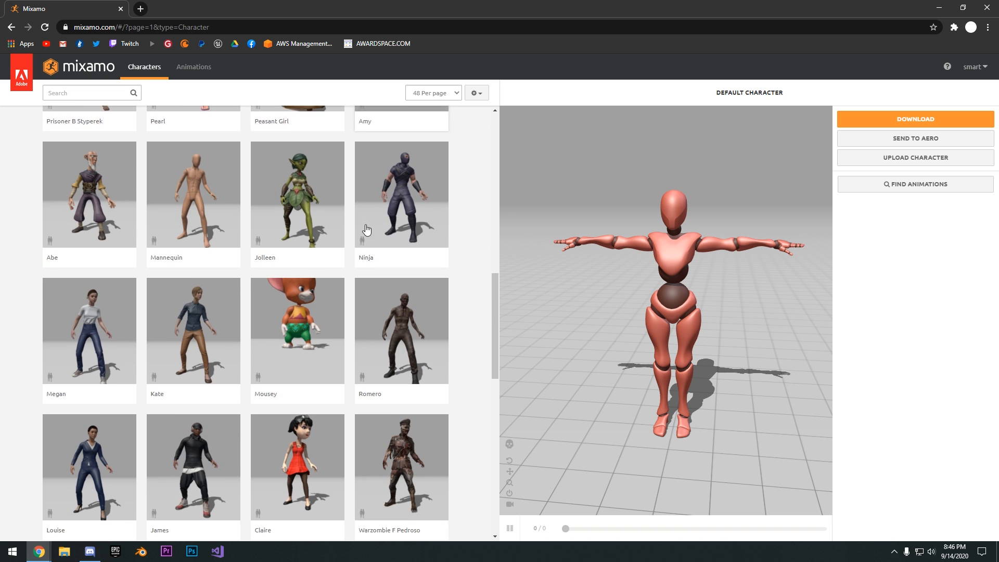
pyautogui.scroll(-12, 367, 229)
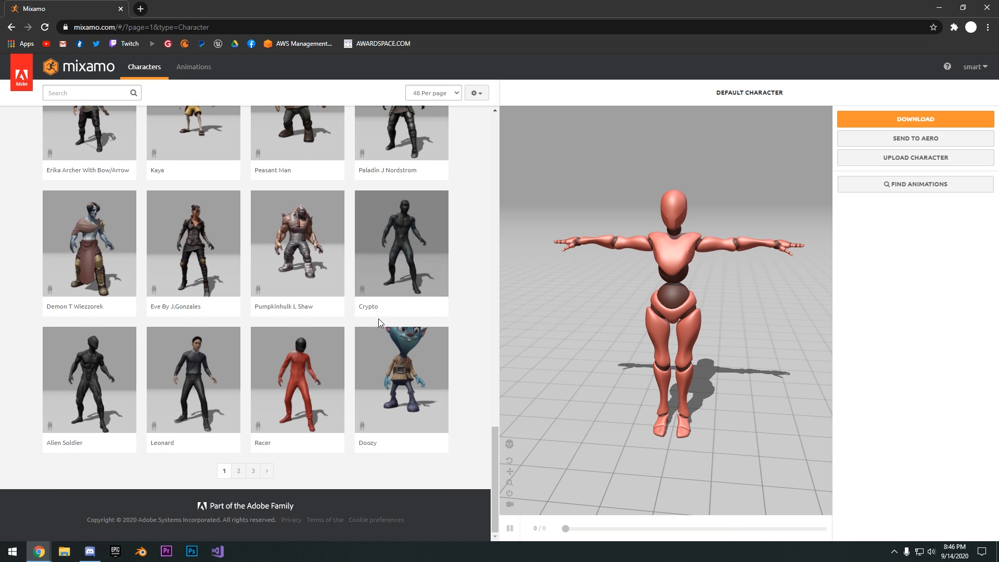
pyautogui.scroll(3, 406, 302)
pyautogui.click(431, 285)
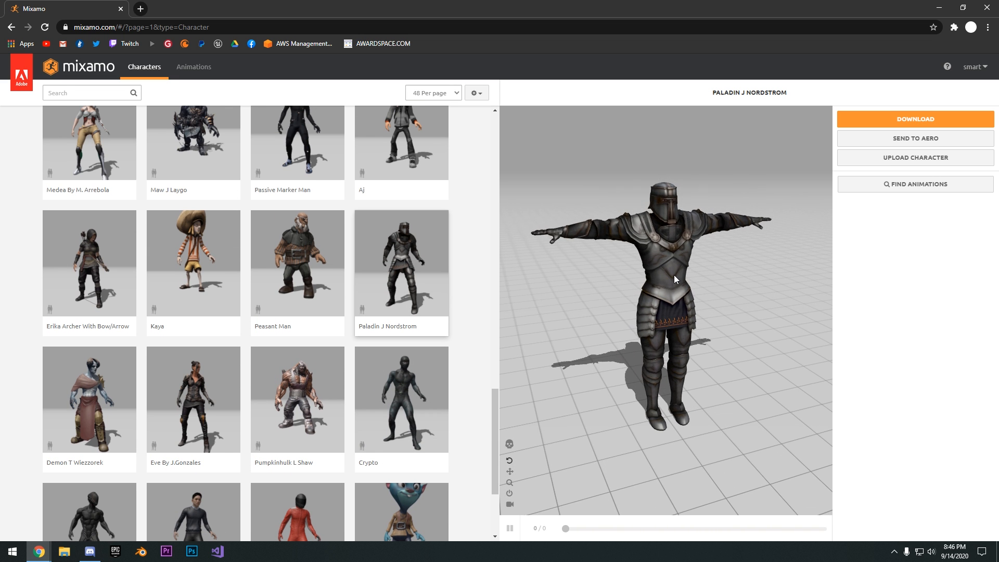
pyautogui.moveTo(673, 275)
pyautogui.mouseDown()
pyautogui.moveTo(564, 249)
pyautogui.moveTo(660, 261)
pyautogui.mouseUp()
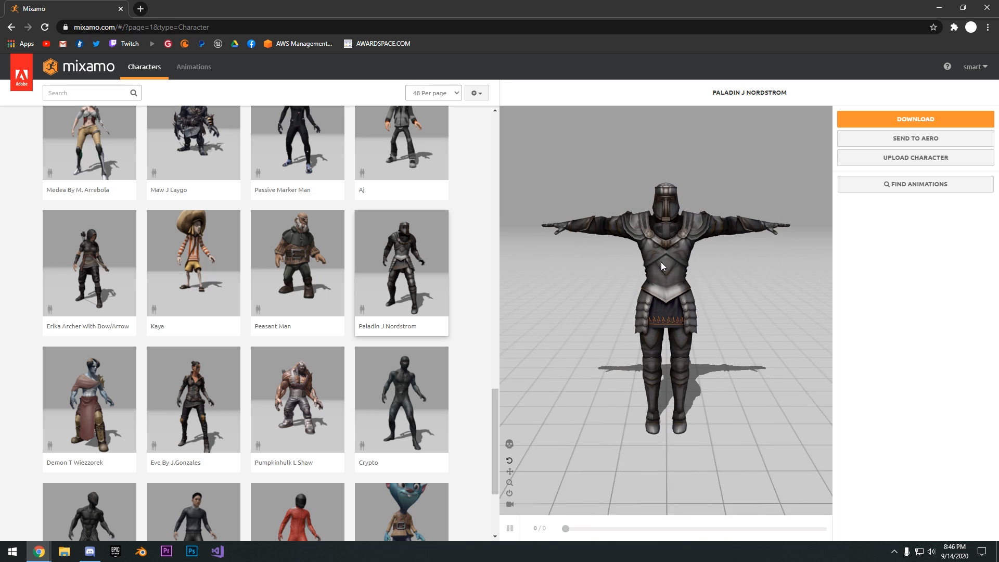
# Apply the Taunt animation to the Paladin character
pyautogui.scroll(20, 330, 260)
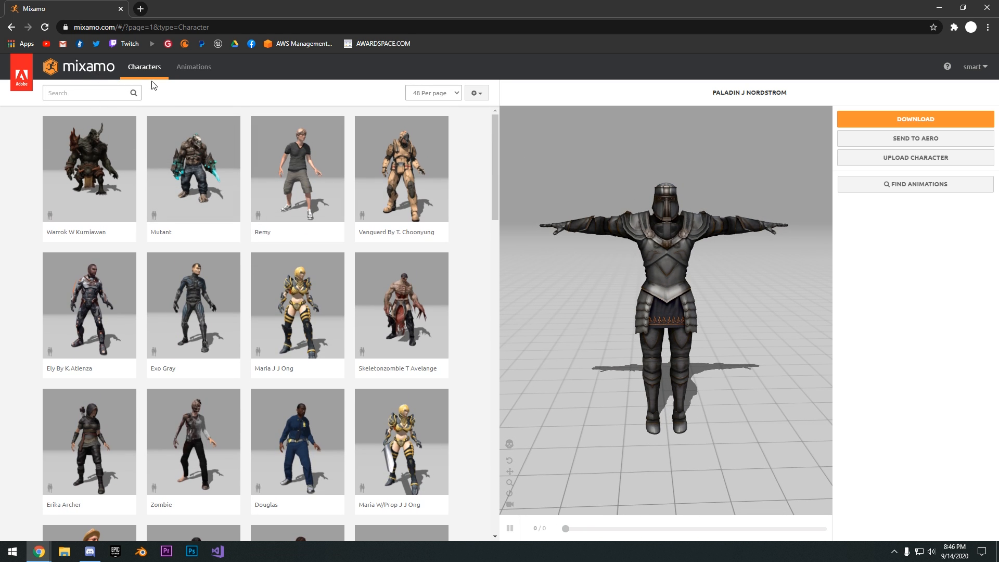
pyautogui.click(194, 68)
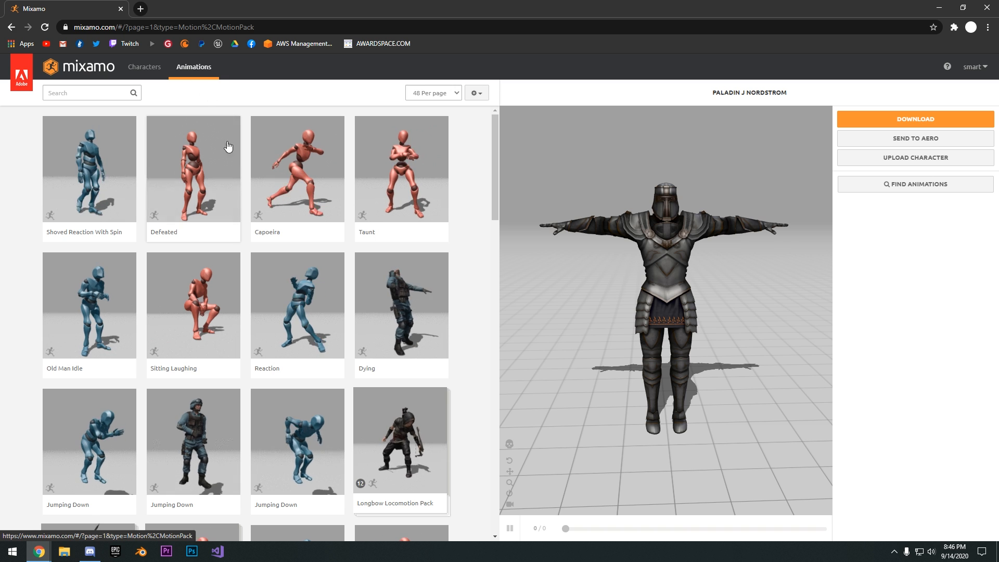
pyautogui.click(398, 179)
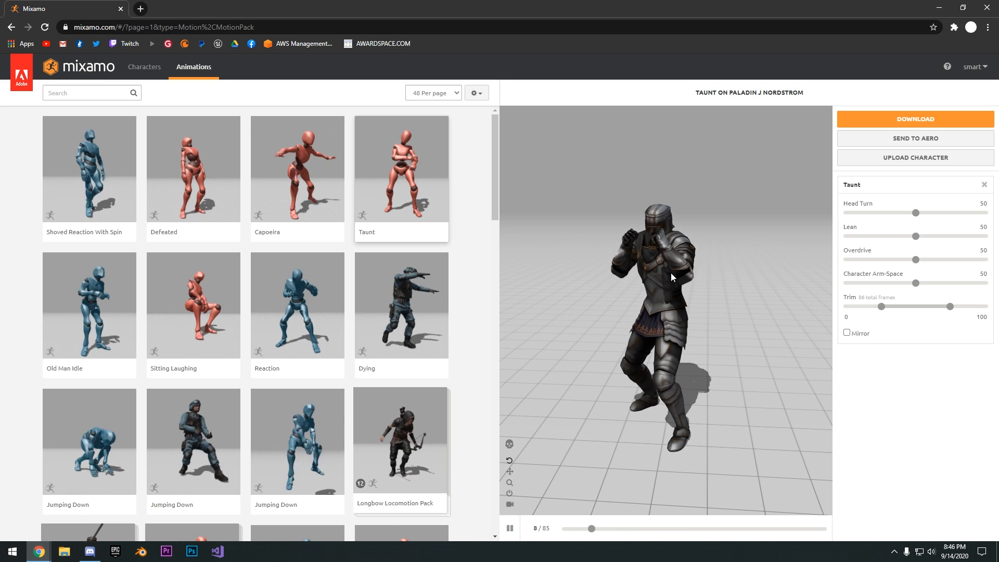
# Browse the animation library and apply the Sword And Shield Pack to the Paladin character
pyautogui.scroll(-5, 471, 239)
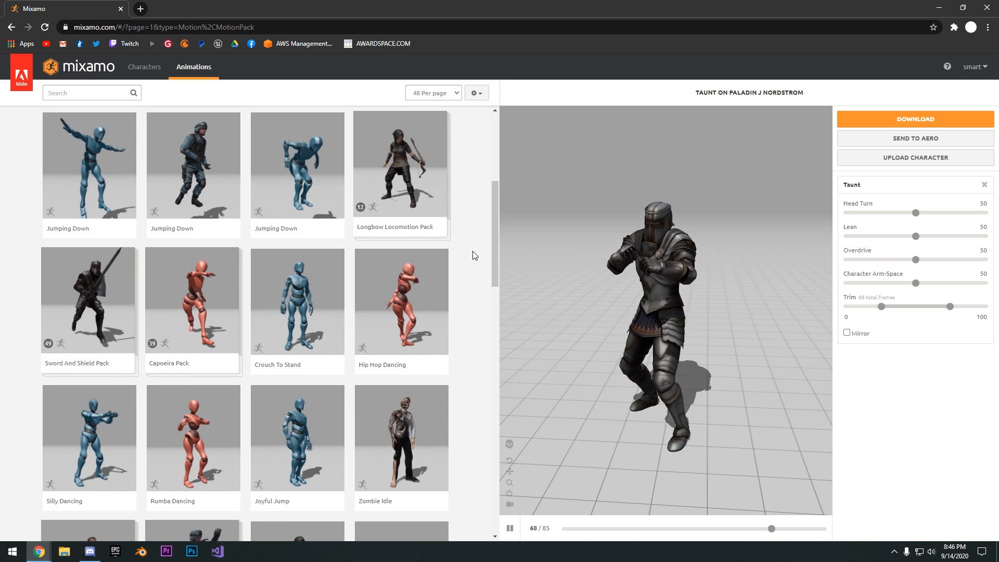
pyautogui.scroll(-18, 473, 255)
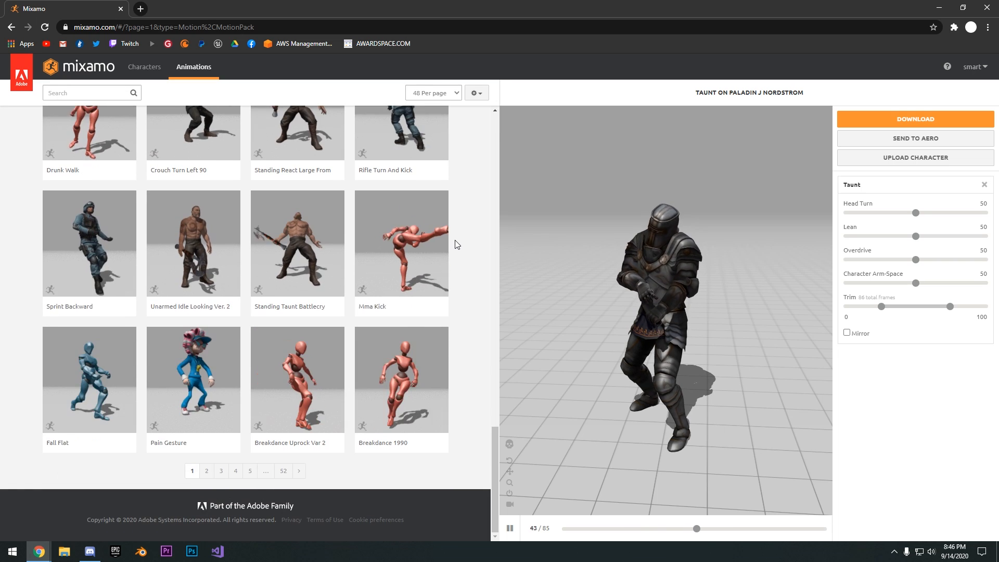
pyautogui.scroll(20, 457, 245)
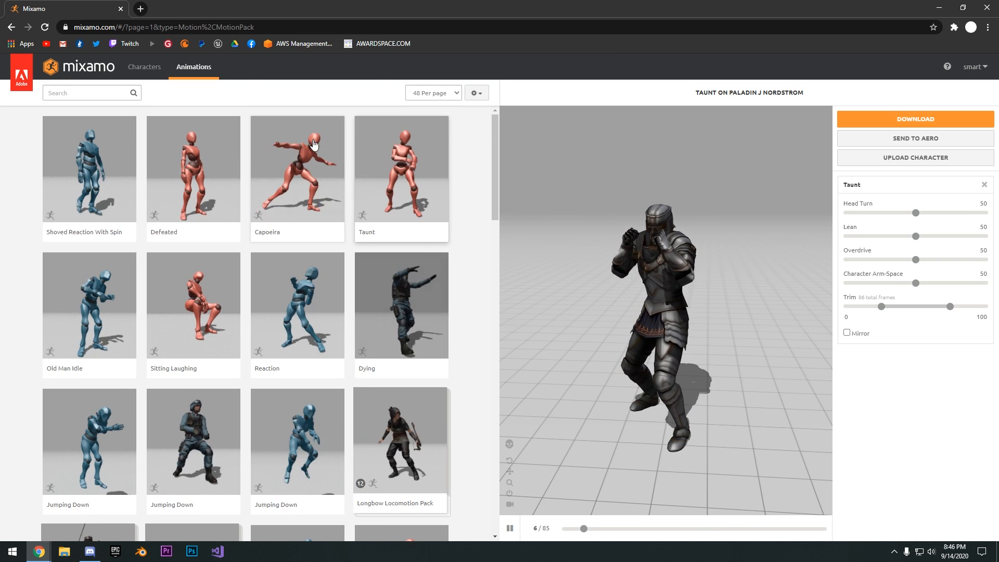
pyautogui.scroll(-3, 475, 245)
pyautogui.scroll(-4, 483, 245)
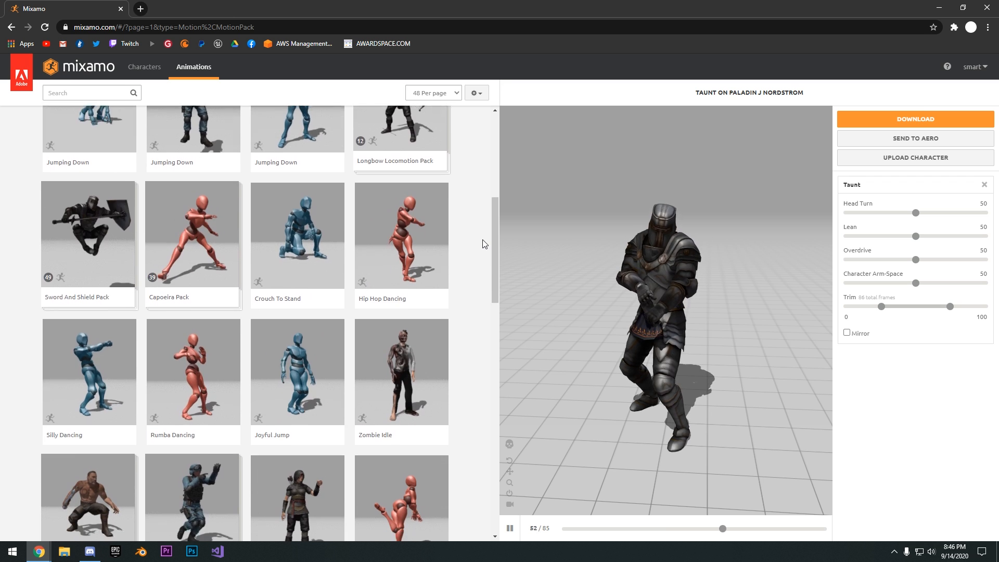
pyautogui.scroll(-1, 484, 243)
pyautogui.click(88, 161)
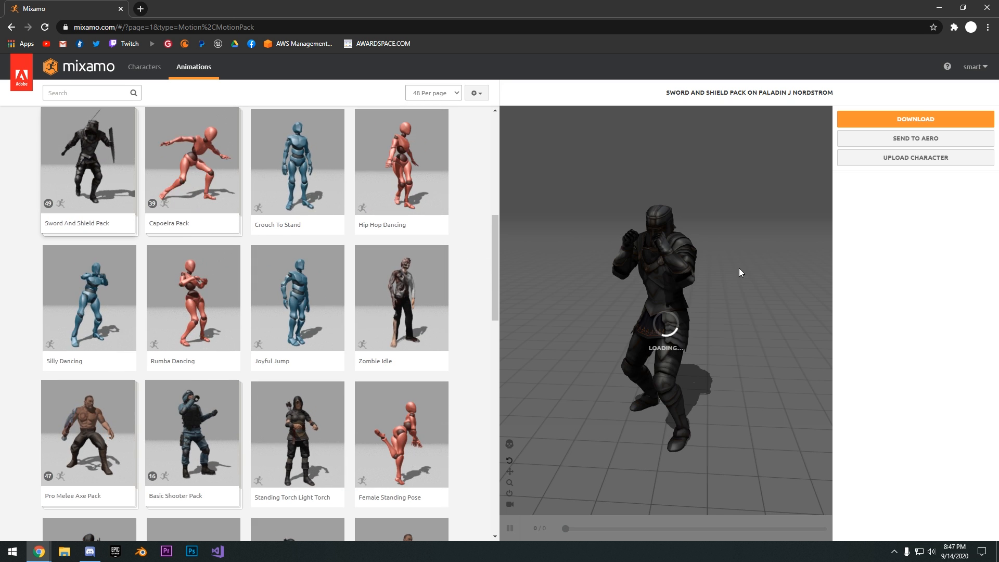
# Preview the Longbow Locomotion Pack on the Paladin character
pyautogui.scroll(5, 219, 307)
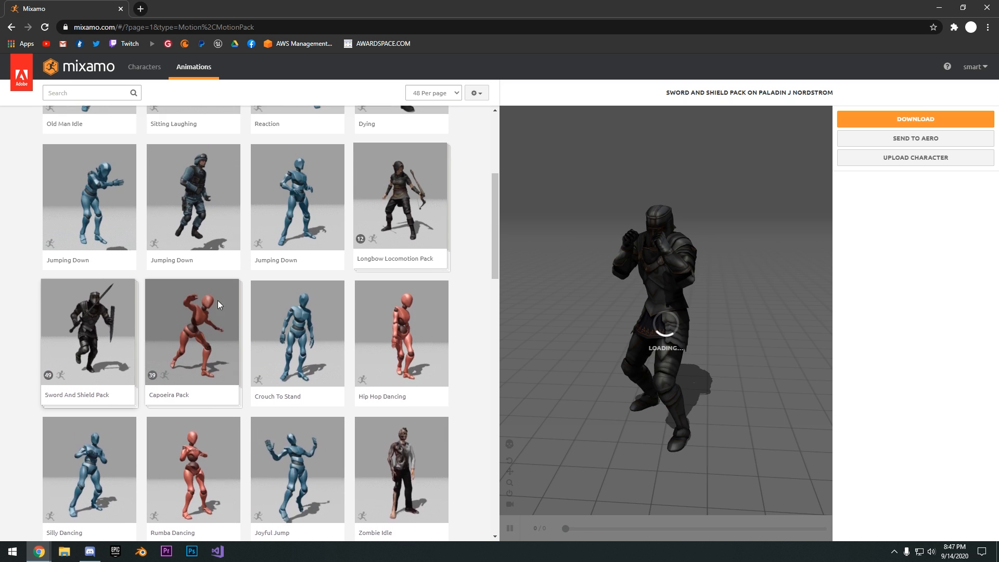
pyautogui.scroll(2, 324, 190)
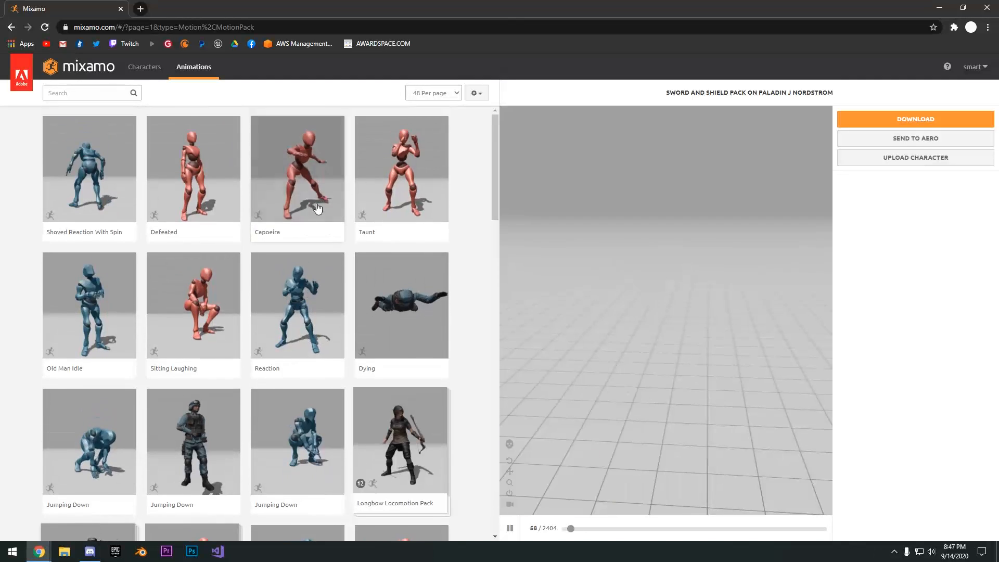
pyautogui.scroll(-3, 364, 260)
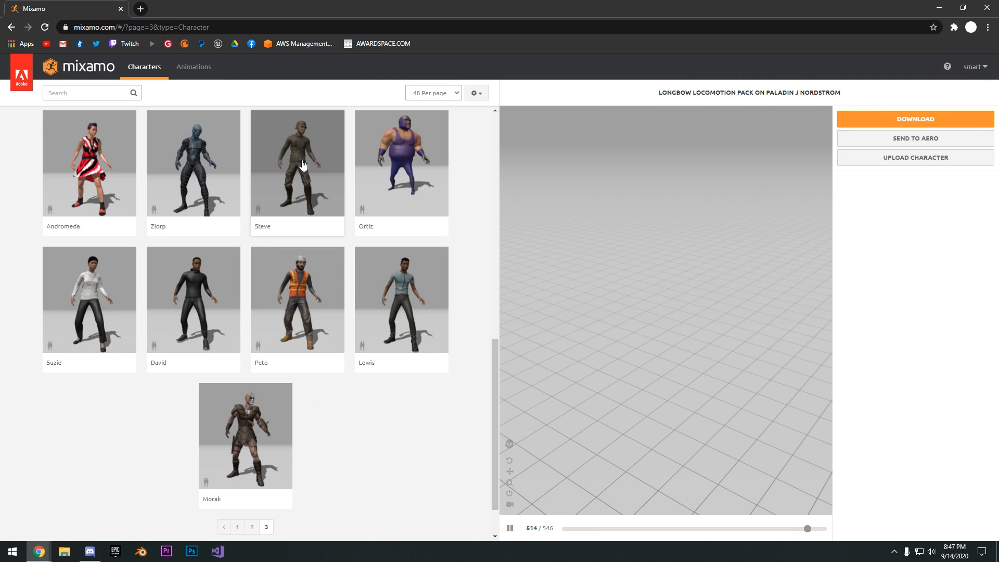
pyautogui.scroll(10, 316, 169)
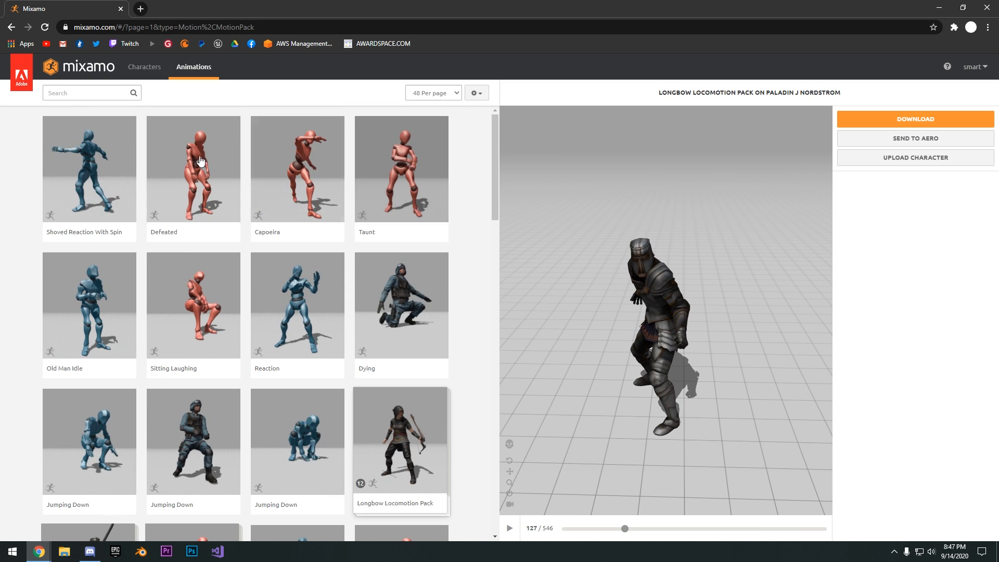
pyautogui.scroll(-4, 200, 161)
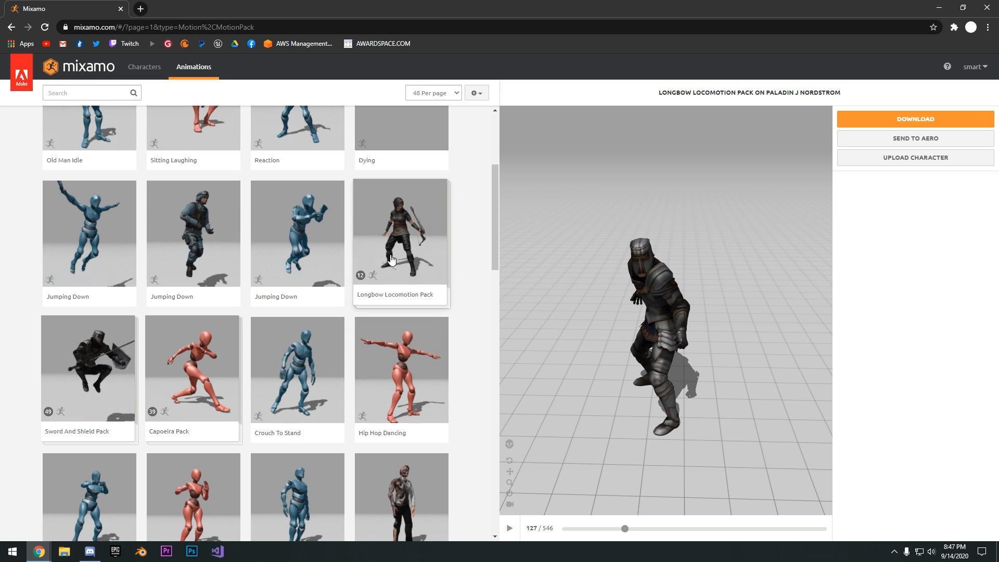
pyautogui.scroll(4, 459, 358)
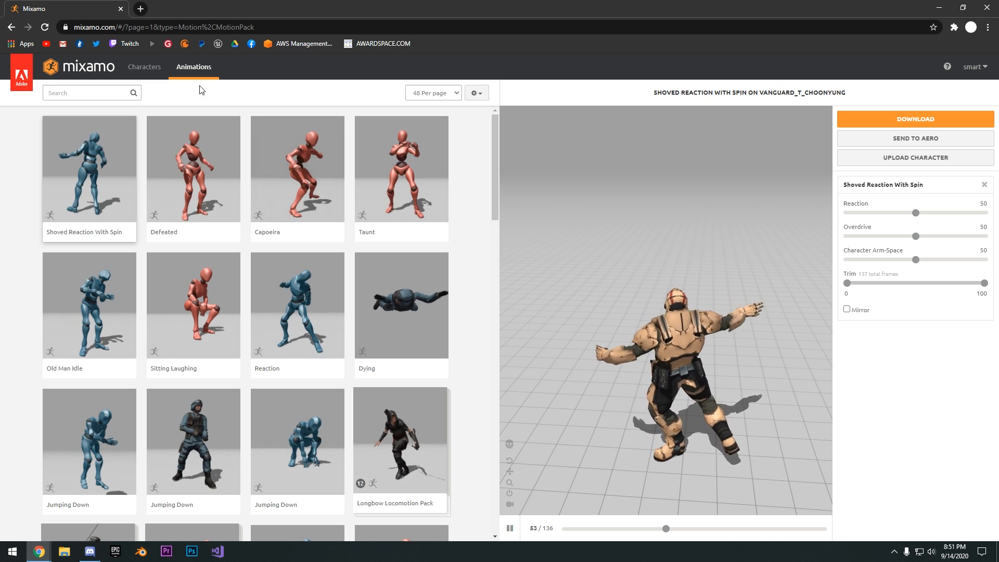
# Replace the current character with X Bot from the third page of the character library
pyautogui.click(139, 71)
pyautogui.scroll(-3, 267, 221)
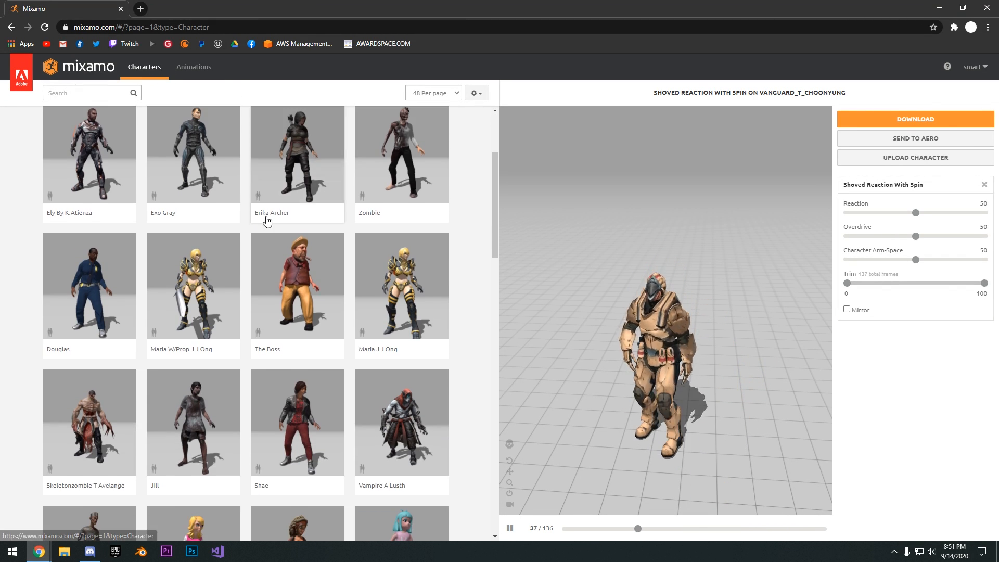
pyautogui.scroll(-20, 268, 232)
pyautogui.click(246, 470)
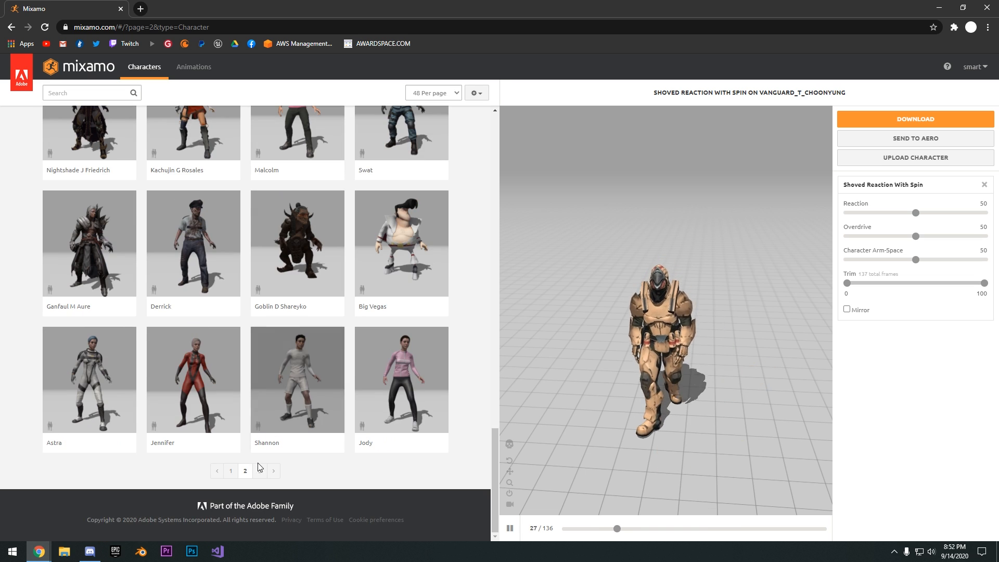
pyautogui.click(259, 470)
pyautogui.scroll(-3, 332, 308)
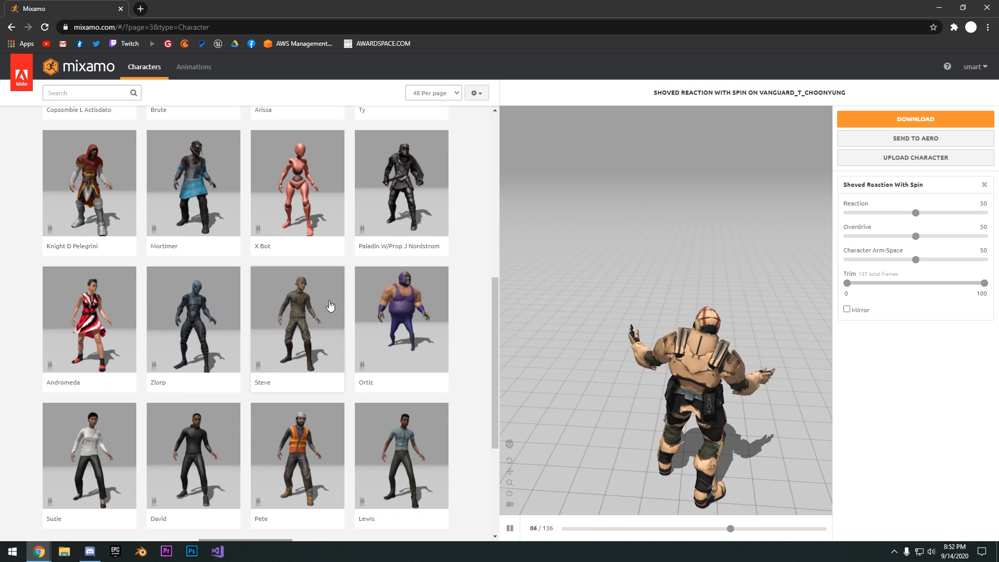
pyautogui.click(285, 221)
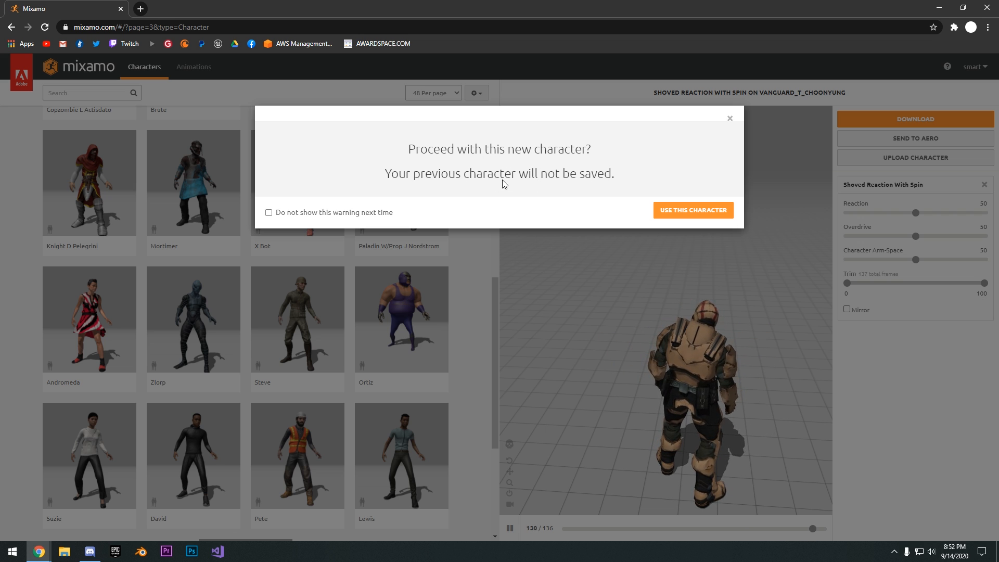
pyautogui.click(670, 211)
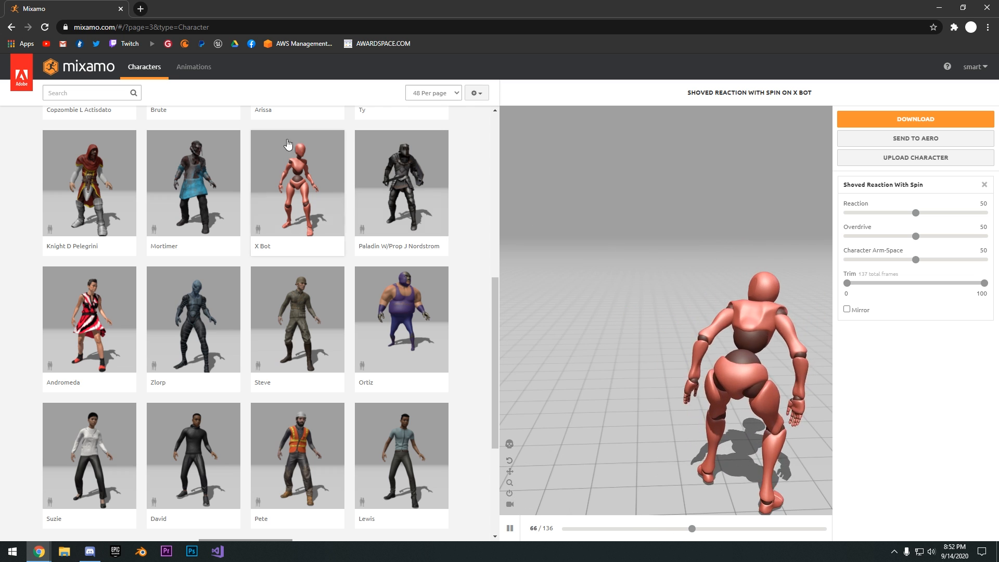
# Try the Joyful Jump and Angry animations on X Bot
pyautogui.click(203, 67)
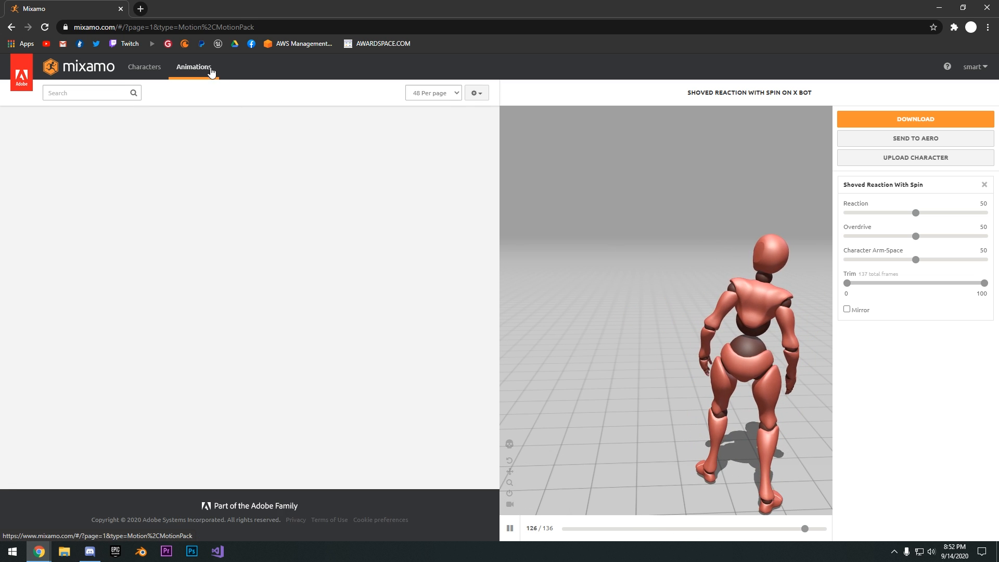
pyautogui.scroll(-9, 451, 238)
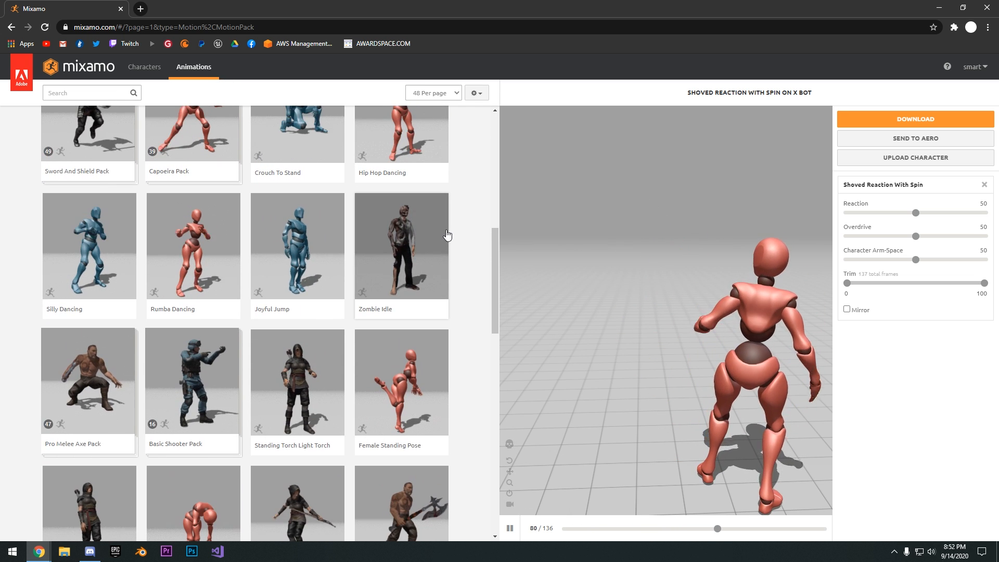
pyautogui.click(297, 250)
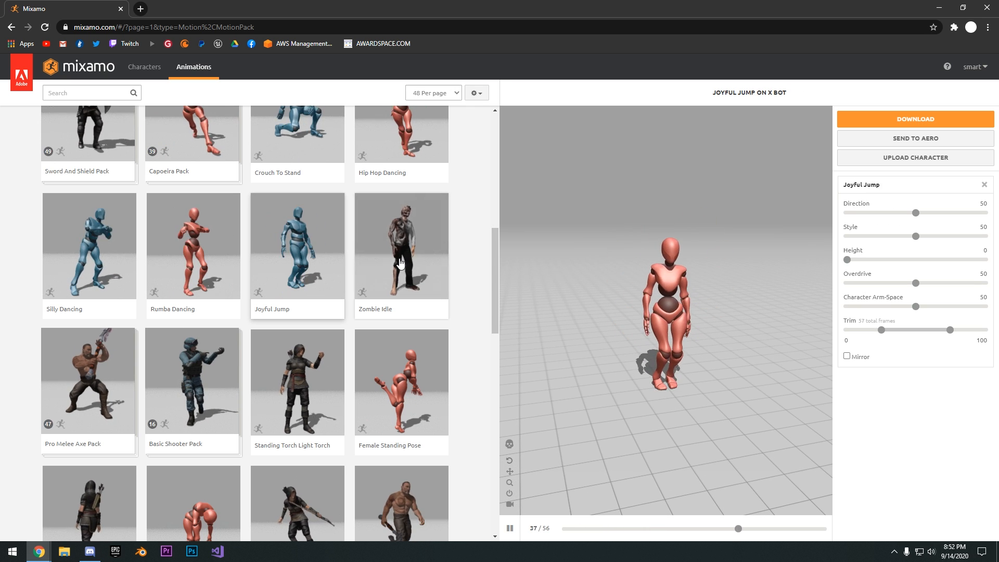
pyautogui.scroll(-5, 363, 267)
pyautogui.click(376, 276)
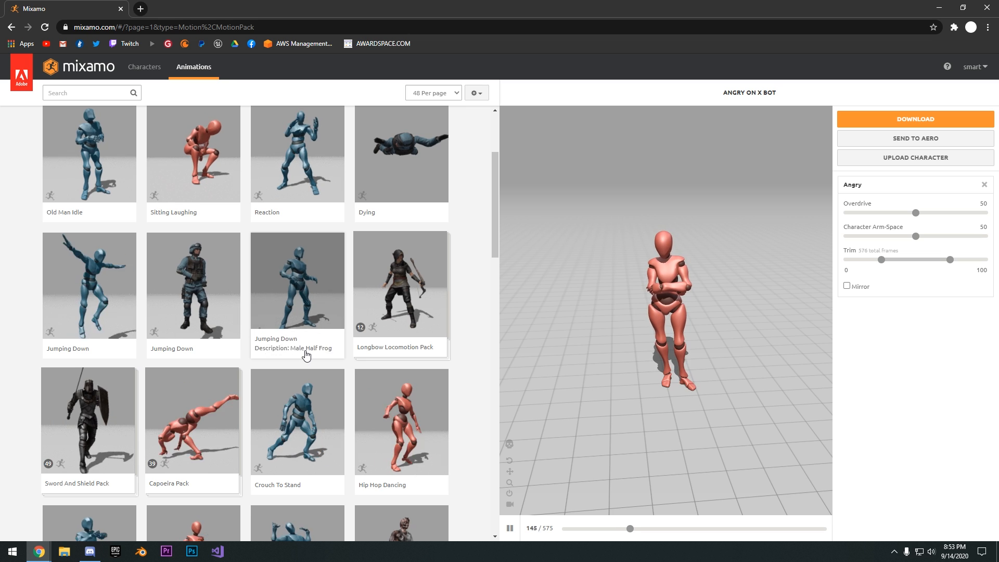
# Apply the Crouch To Stand animation to X Bot
pyautogui.scroll(-1, 306, 355)
pyautogui.click(297, 375)
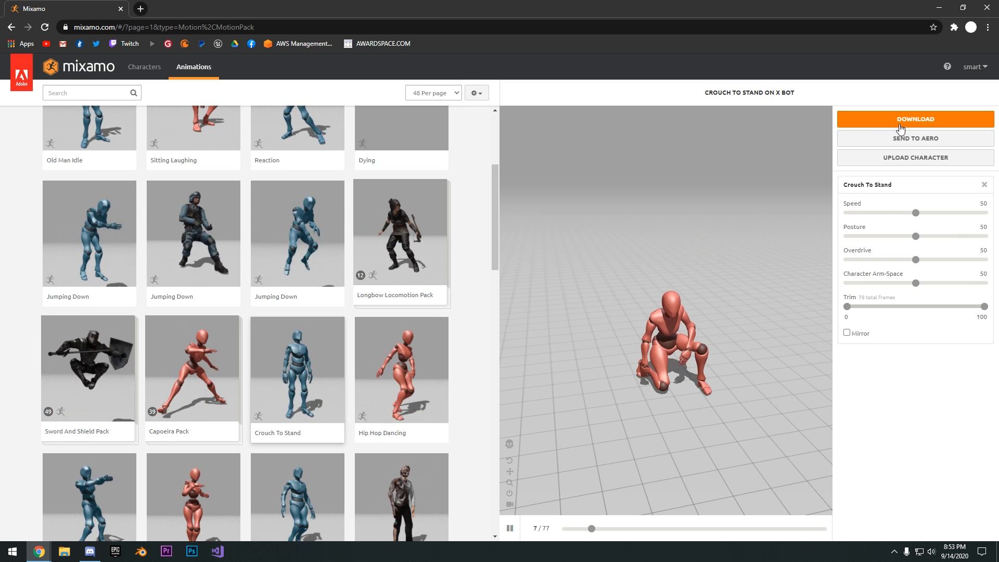
# Download X Bot's Crouch To Stand animation as FBX with skin, at 30 frames per second and no keyframe reduction
pyautogui.click(856, 124)
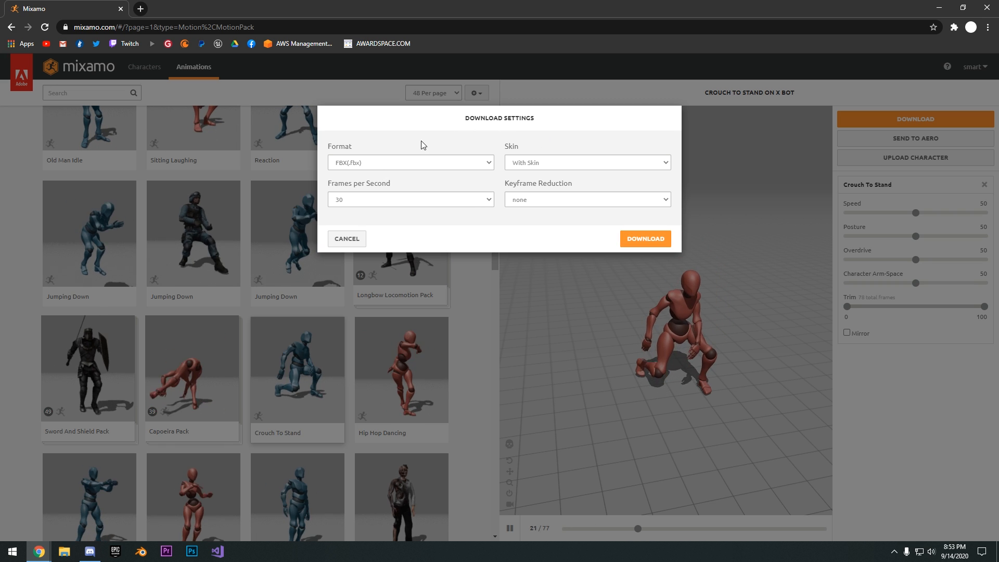
pyautogui.click(536, 164)
pyautogui.click(536, 165)
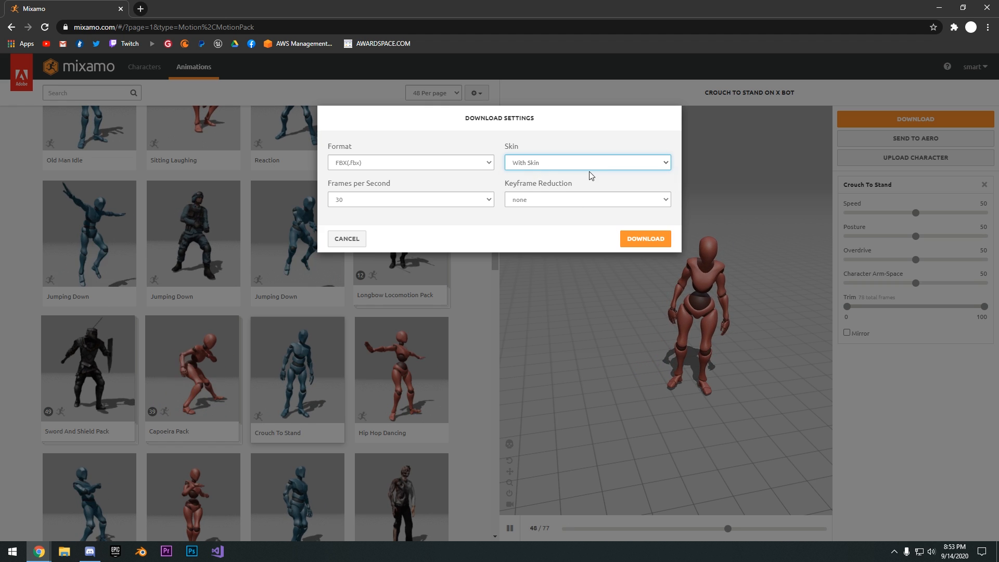
pyautogui.click(646, 240)
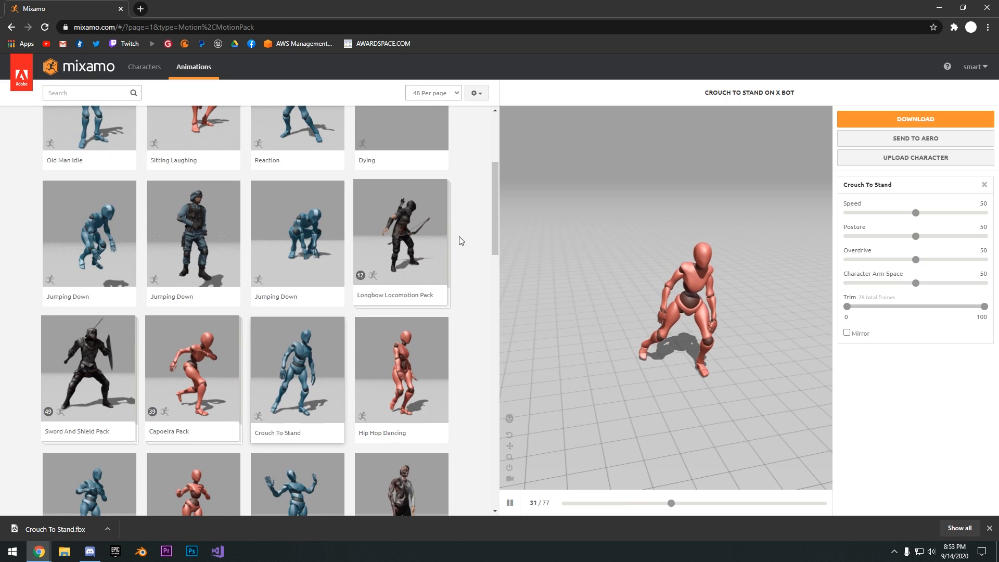
# Search the animations for "walking" and apply a Walking animation to X Bot
pyautogui.scroll(4, 463, 265)
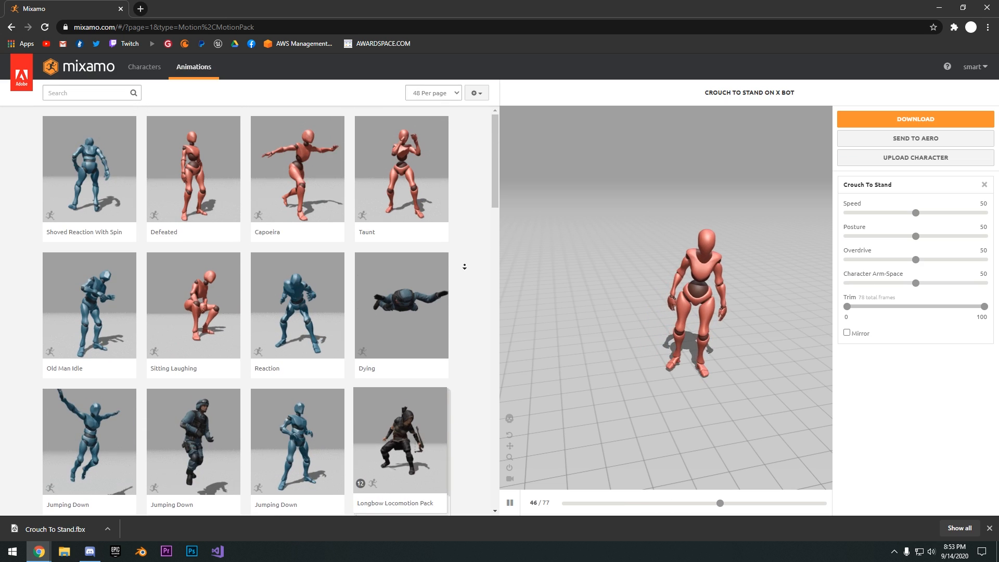
pyautogui.click(104, 97)
pyautogui.write('walking')
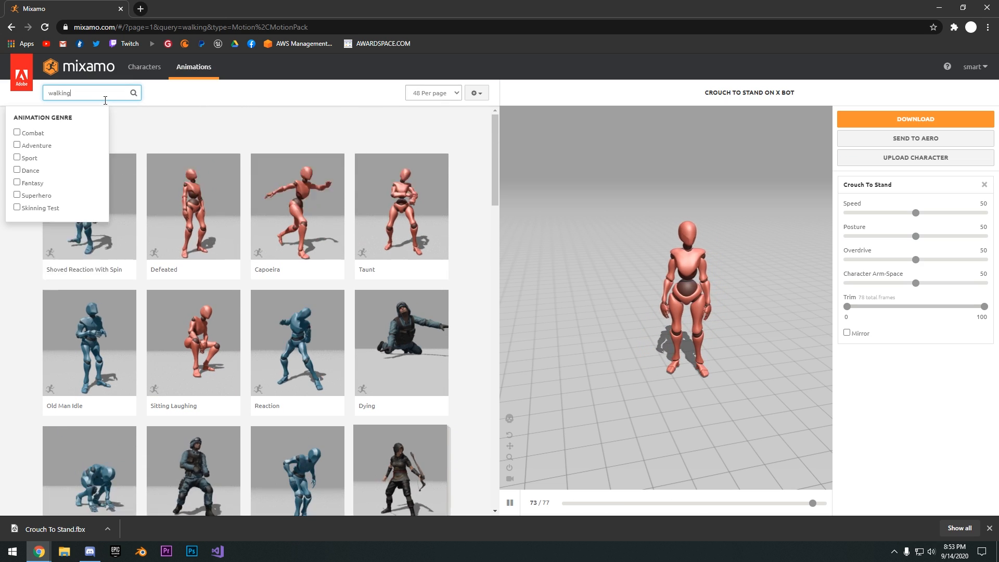
pyautogui.click(100, 345)
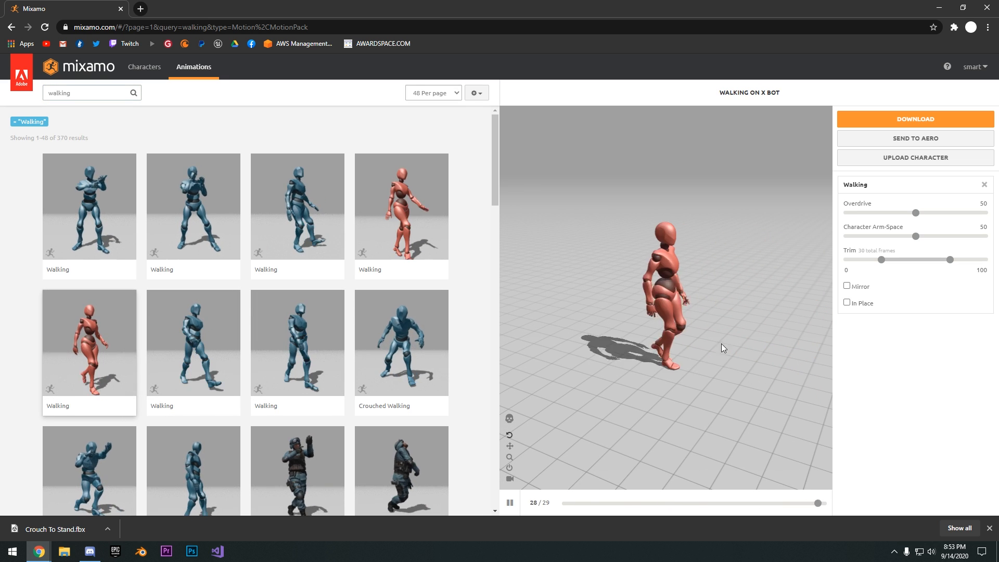
# Enable In Place for the Walking animation and download it as FBX with skin at 30 frames per second
pyautogui.moveTo(711, 338); pyautogui.dragTo(669, 348)
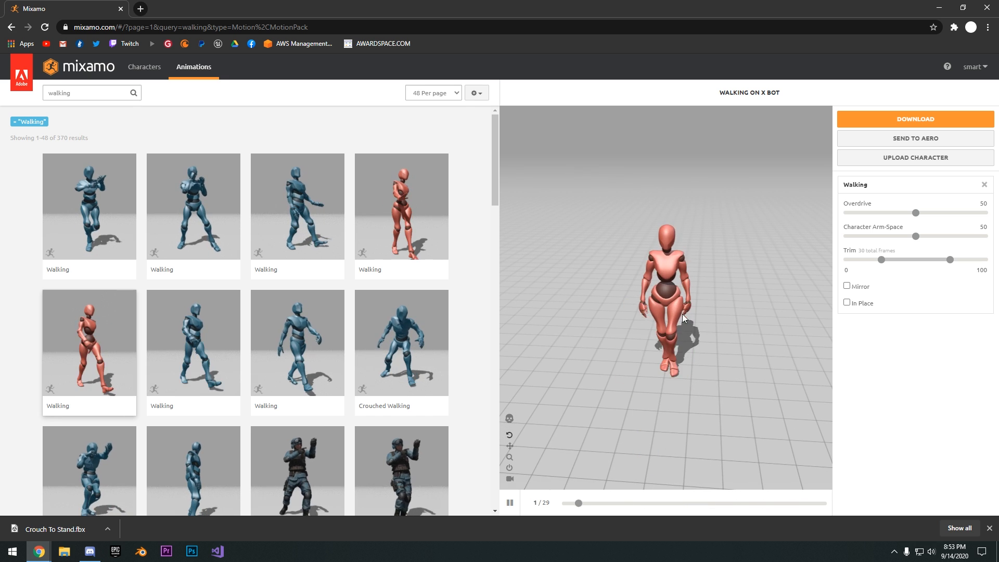
pyautogui.moveTo(682, 313)
pyautogui.mouseDown()
pyautogui.moveTo(685, 289)
pyautogui.moveTo(688, 318)
pyautogui.mouseUp()
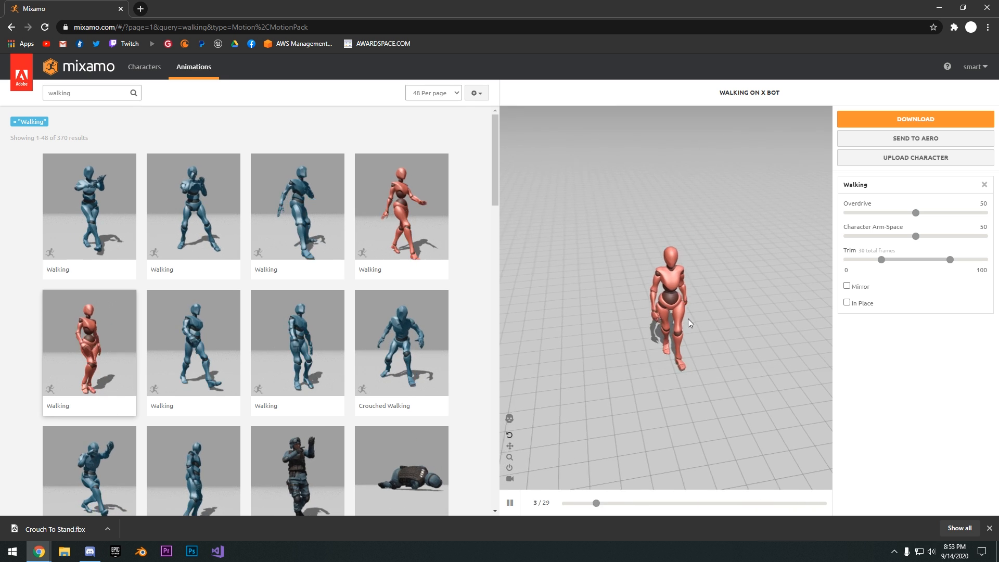
pyautogui.click(846, 303)
pyautogui.moveTo(655, 313); pyautogui.dragTo(828, 311)
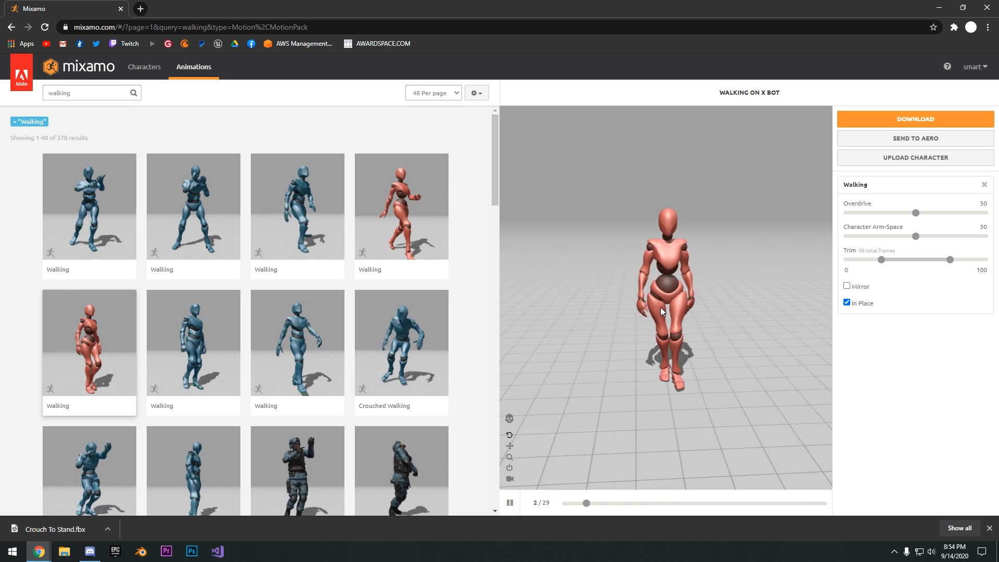
pyautogui.click(897, 119)
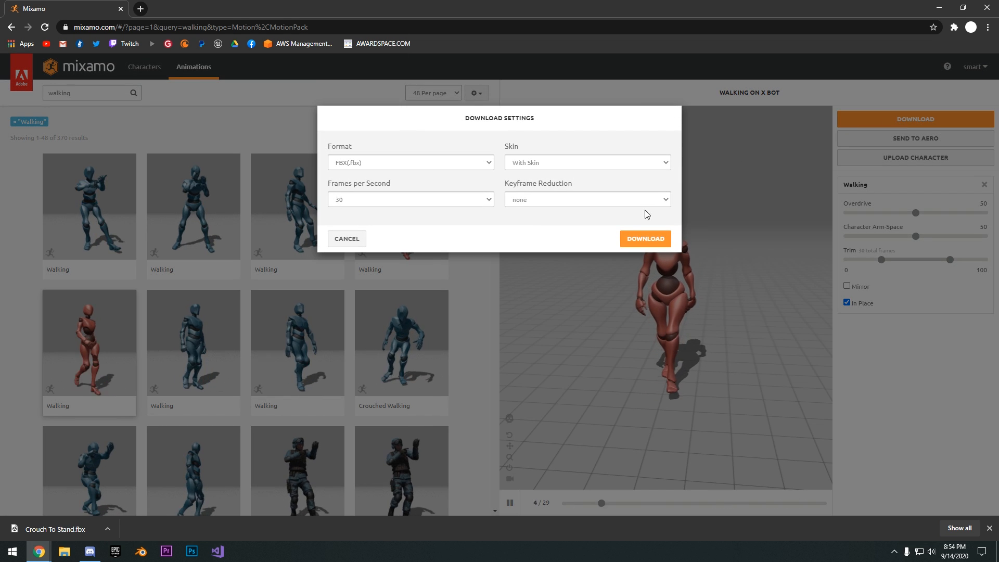
pyautogui.click(645, 232)
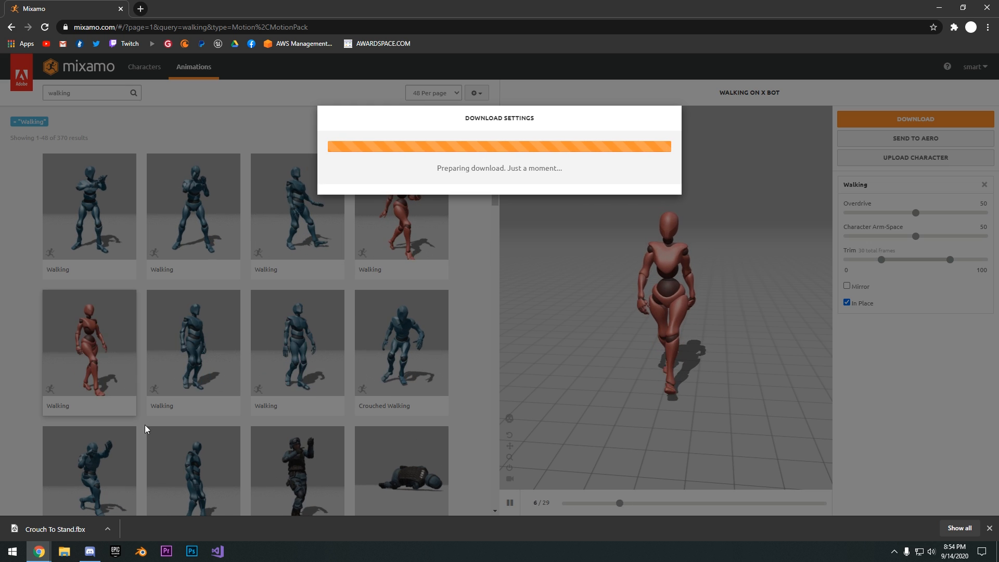
# Switch to the Epic Games Launcher, launch Unreal Engine from its library and create a Third Person project named Mixamo
pyautogui.click(114, 551)
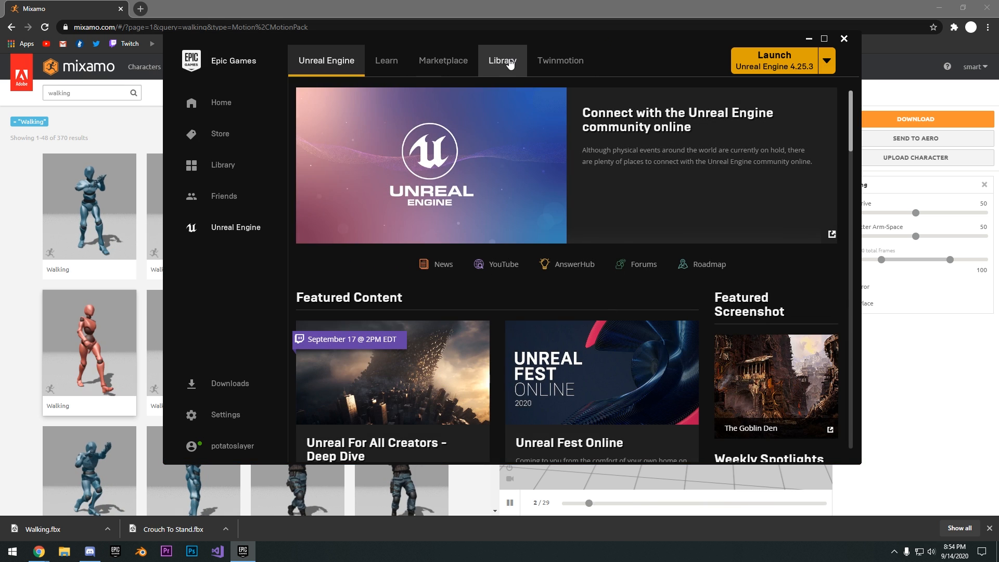
pyautogui.click(505, 62)
pyautogui.scroll(-2, 541, 250)
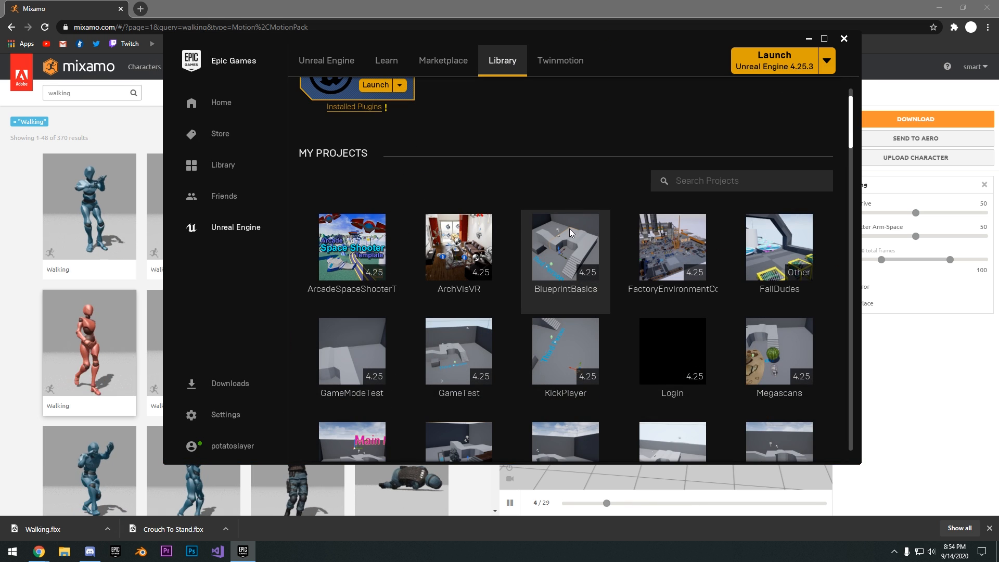
pyautogui.scroll(-2, 572, 224)
pyautogui.scroll(4, 515, 208)
pyautogui.click(378, 169)
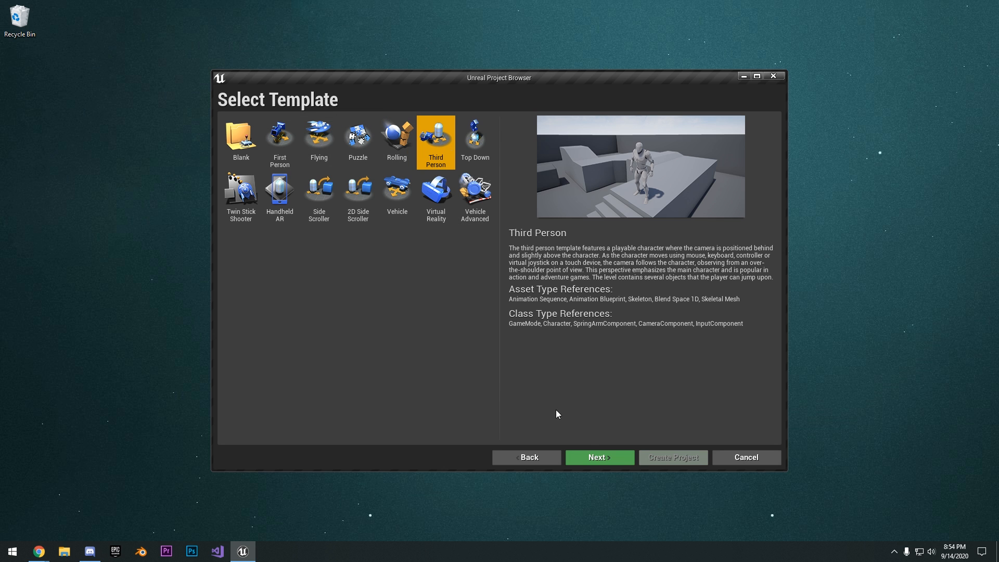
pyautogui.click(595, 458)
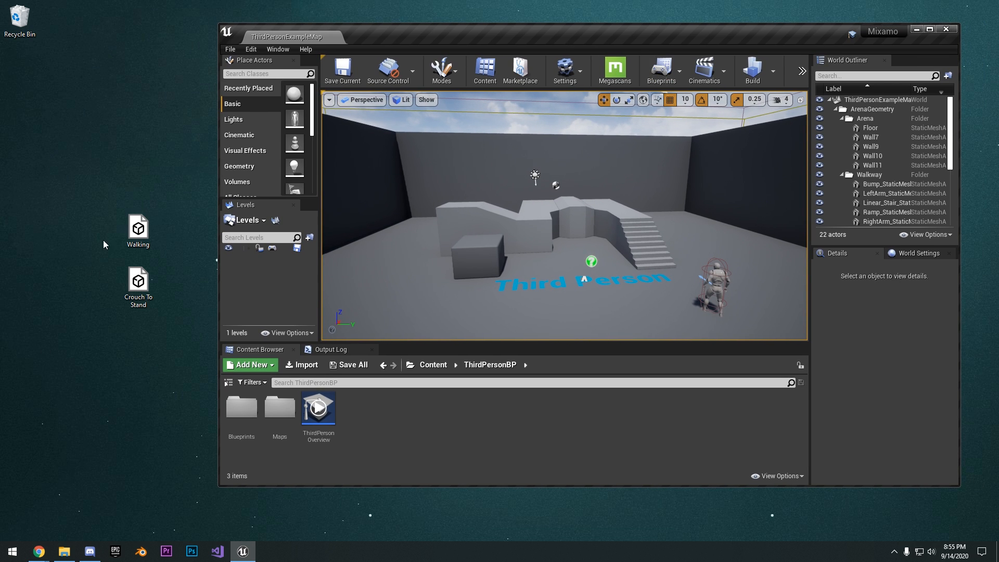
pyautogui.moveTo(90, 200); pyautogui.dragTo(151, 323)
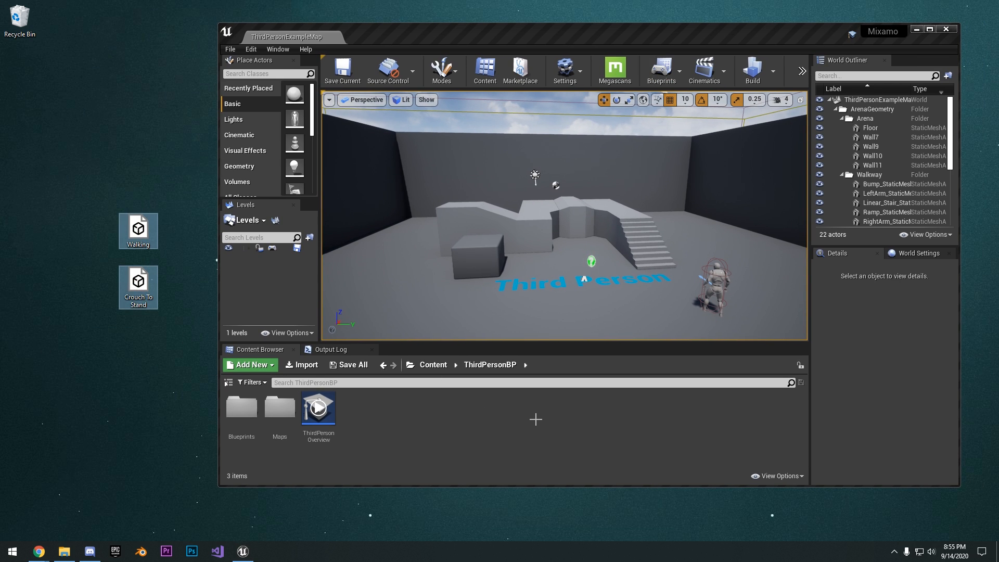
pyautogui.moveTo(580, 39); pyautogui.dragTo(574, 39)
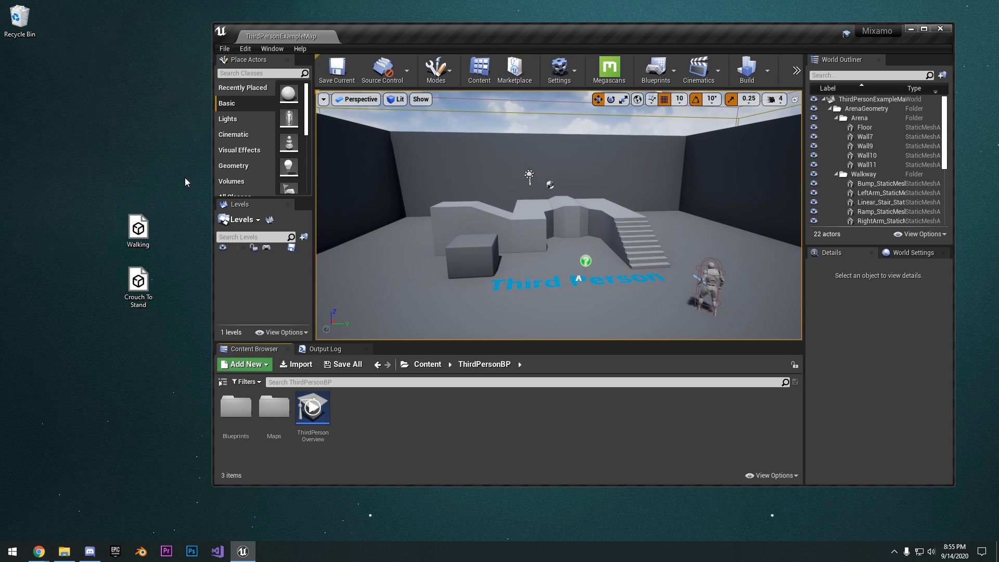
pyautogui.click(128, 226)
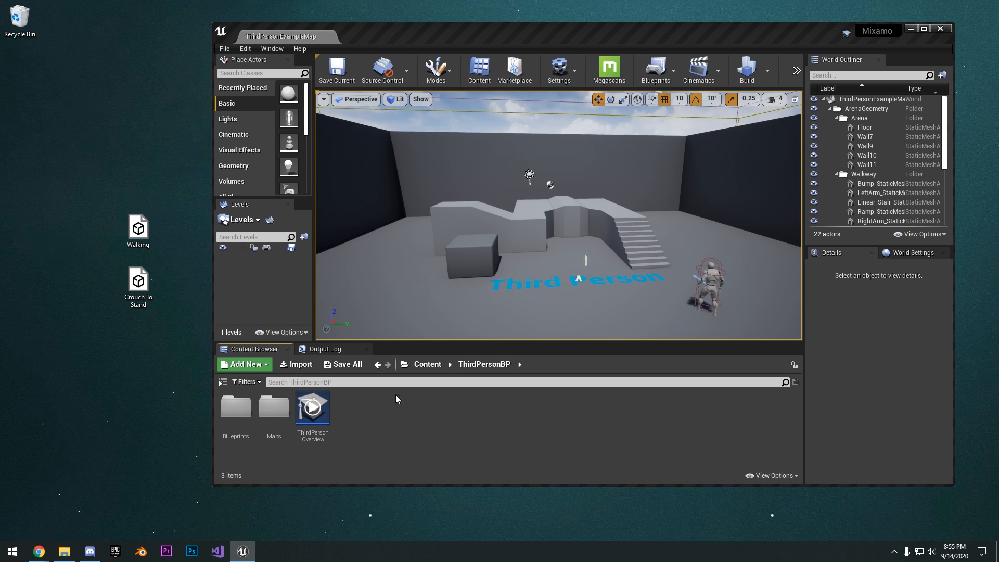
pyautogui.moveTo(396, 399); pyautogui.dragTo(404, 407)
pyautogui.moveTo(121, 200); pyautogui.dragTo(123, 203)
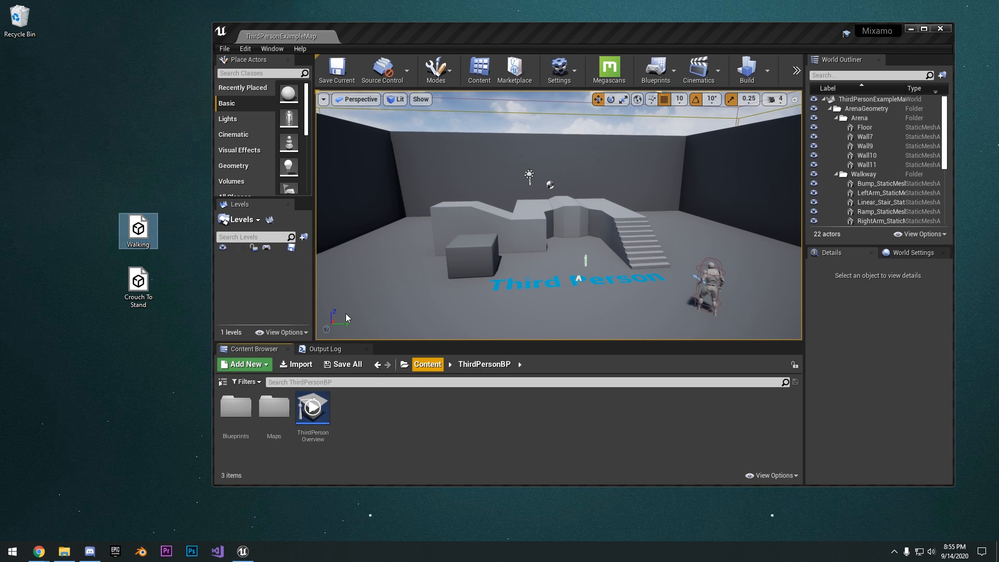
# Duplicate the Walking file on the desktop and rename the copy MixamoBase
pyautogui.rightClick(145, 236)
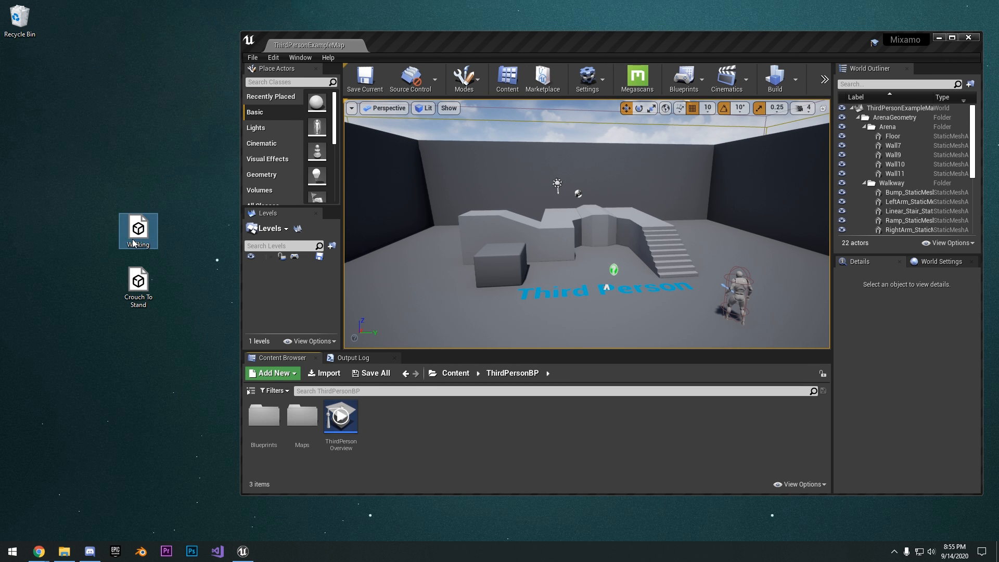
pyautogui.rightClick(134, 240)
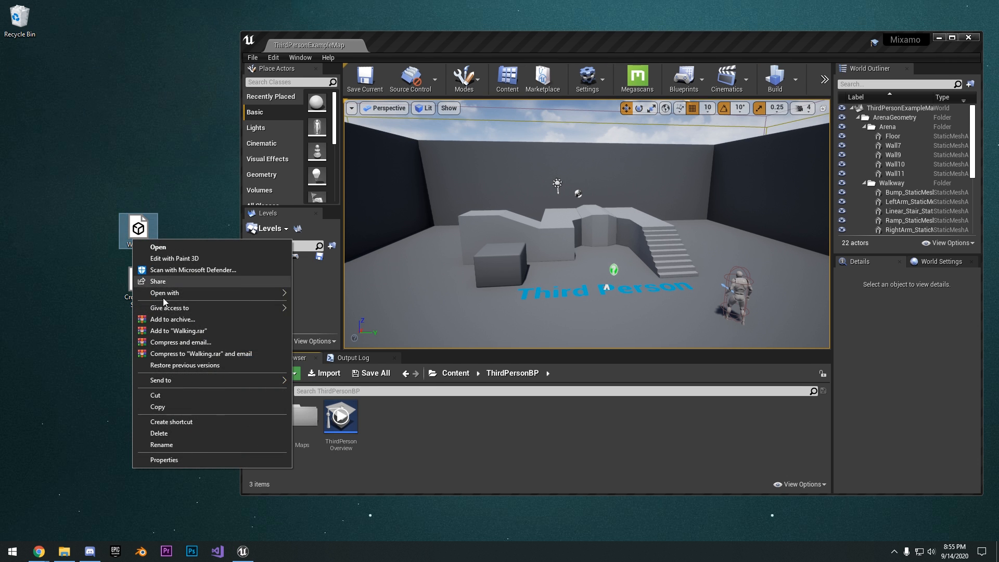
pyautogui.click(160, 406)
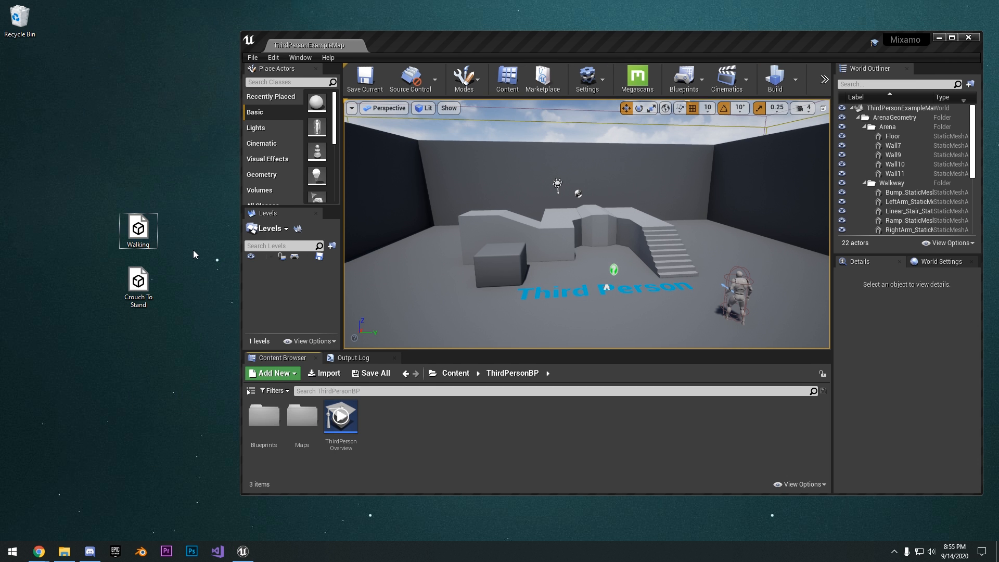
pyautogui.moveTo(189, 232); pyautogui.dragTo(181, 254)
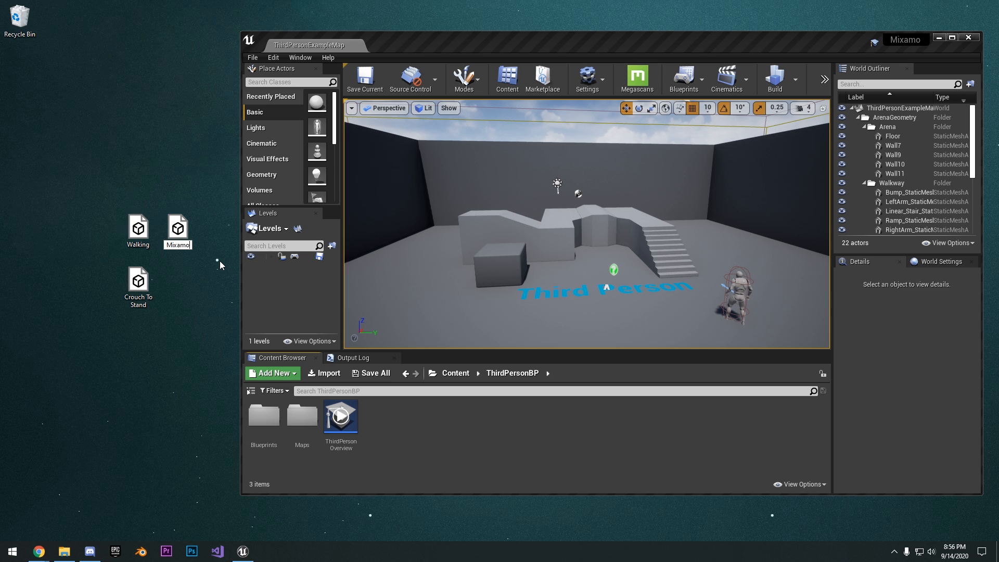
pyautogui.press('Return')
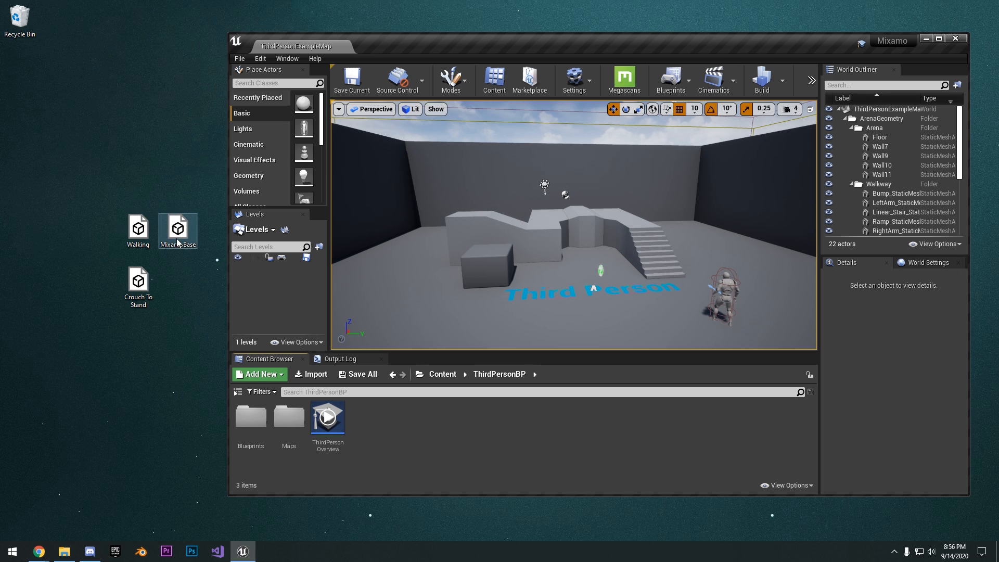
# Start importing the MixamoBase file from the desktop into the project's ThirdPersonBP folder
pyautogui.moveTo(177, 242); pyautogui.dragTo(172, 252)
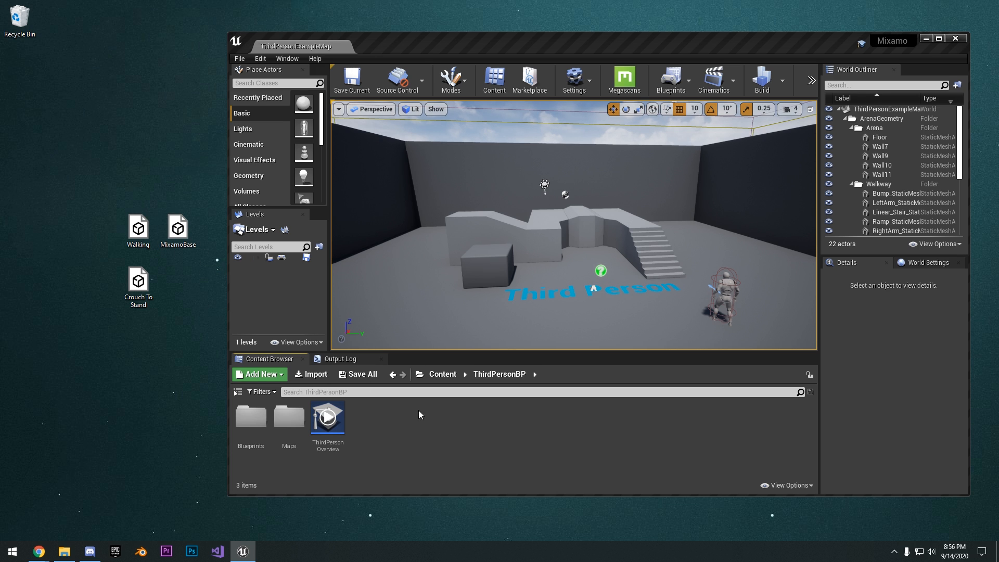
pyautogui.moveTo(420, 415); pyautogui.dragTo(514, 438)
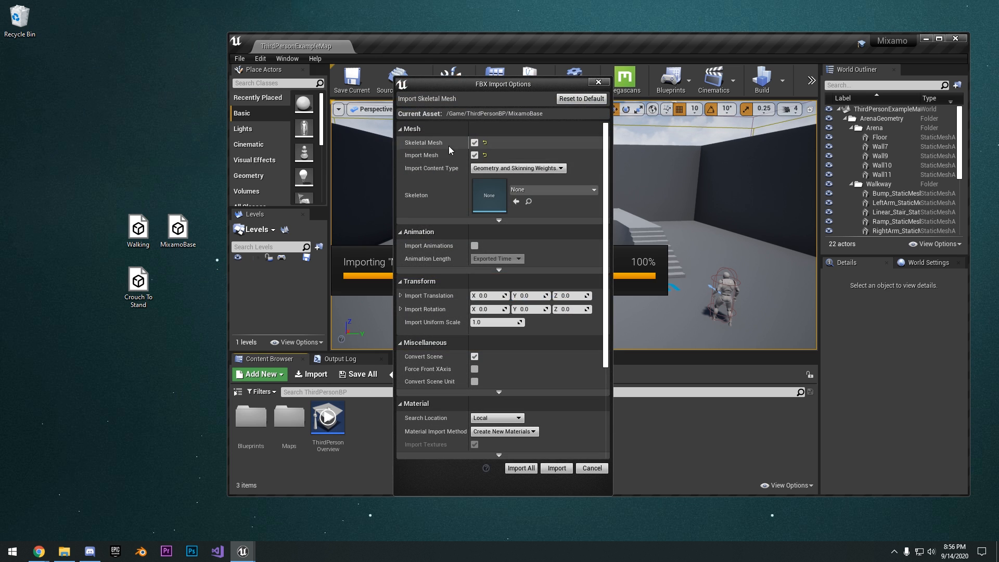
pyautogui.moveTo(538, 88); pyautogui.dragTo(548, 71)
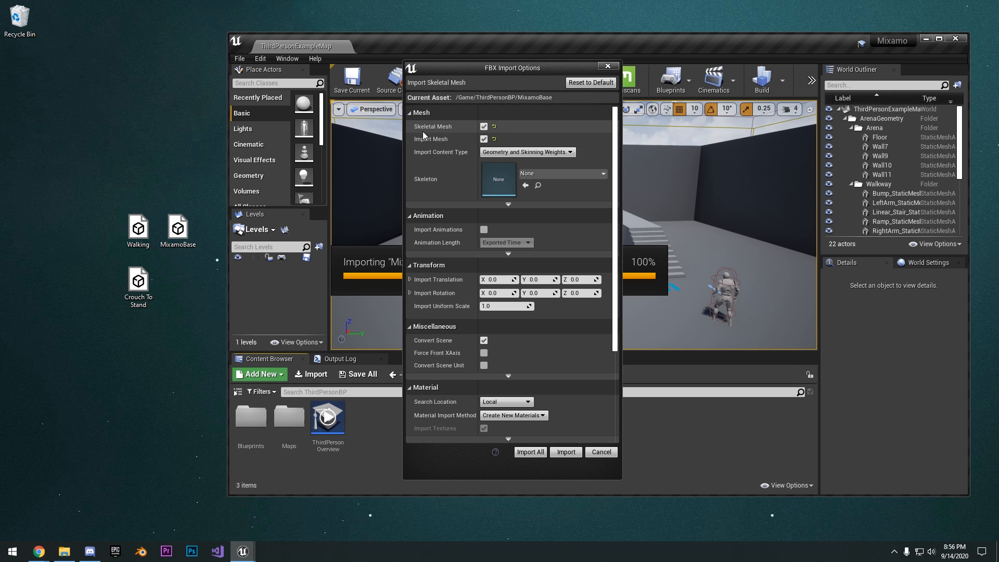
# Enable Convert Scene Unit, leave Import Animations off and import MixamoBase as a skeletal mesh without an existing skeleton
pyautogui.scroll(-2, 455, 188)
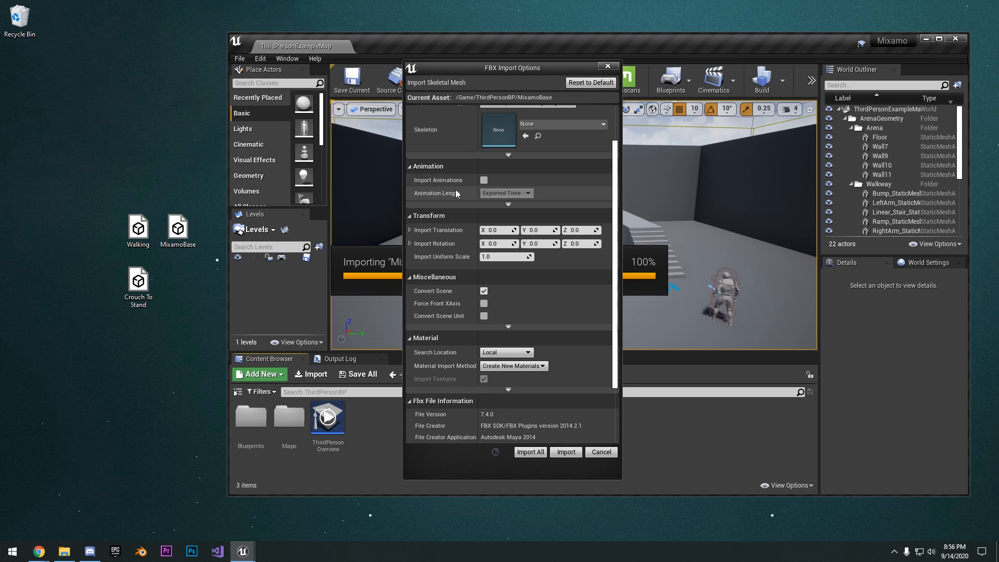
pyautogui.scroll(-1, 451, 289)
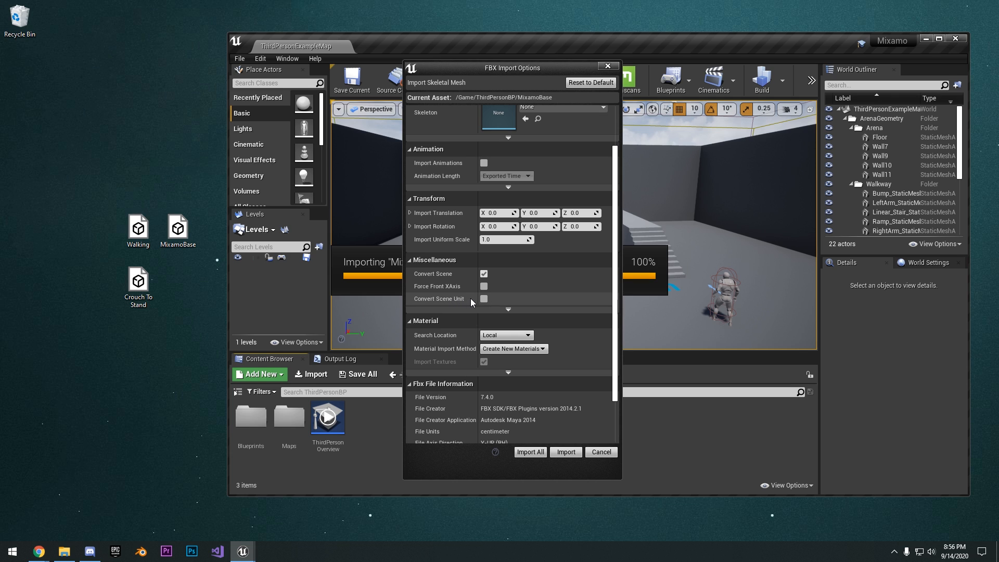
pyautogui.click(483, 299)
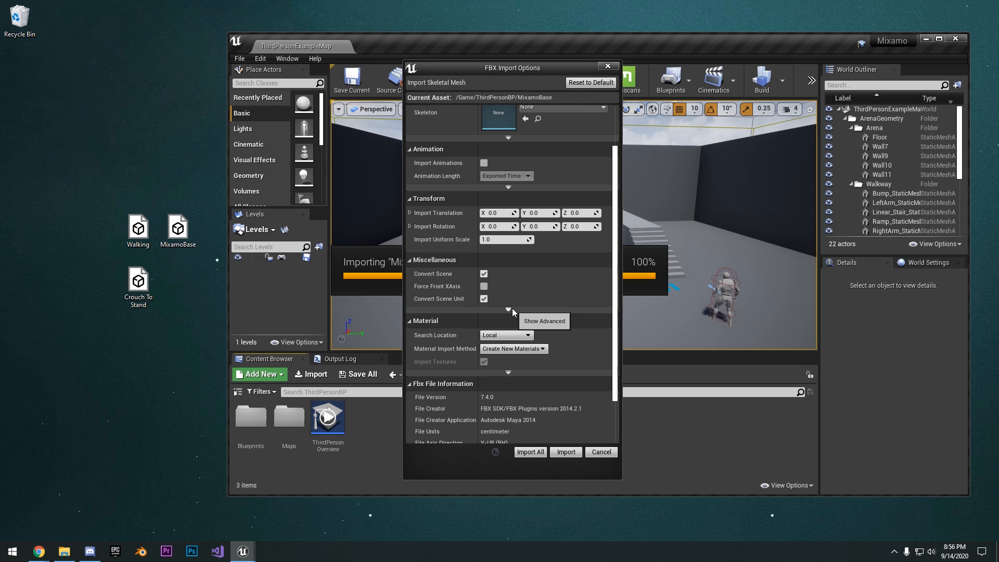
pyautogui.scroll(4, 512, 309)
pyautogui.scroll(-5, 512, 309)
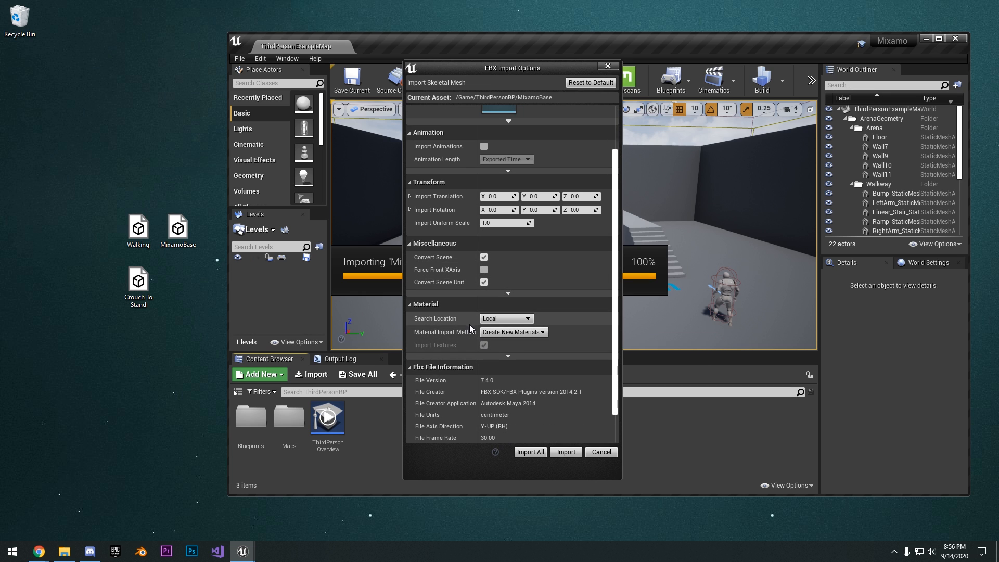
pyautogui.scroll(-1, 506, 295)
pyautogui.scroll(4, 491, 313)
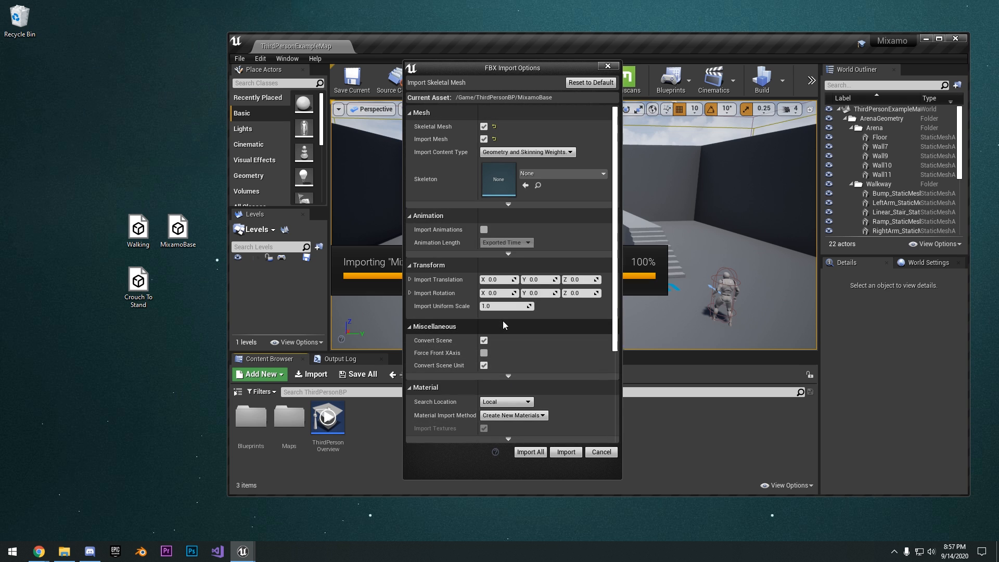
pyautogui.click(565, 452)
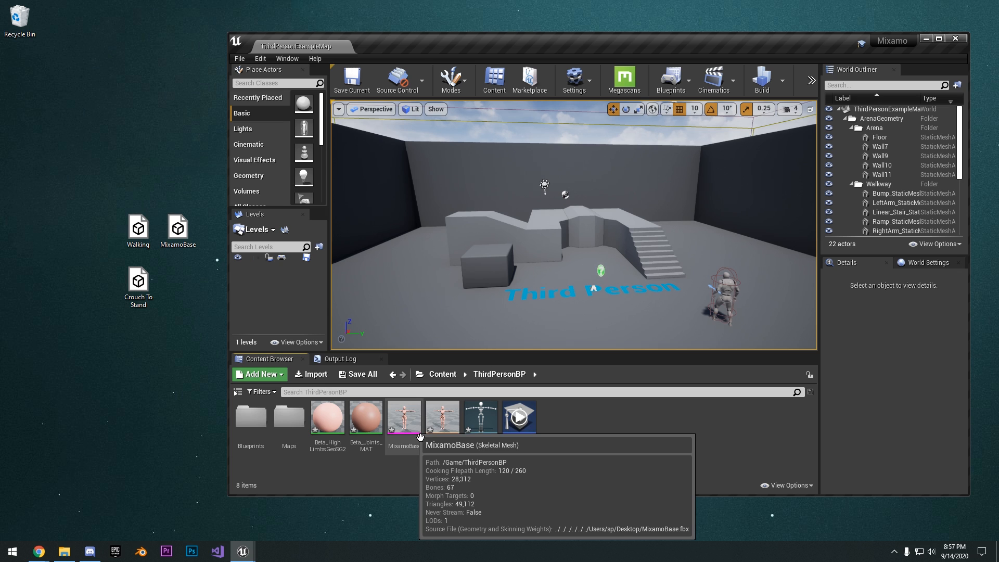
# Look over the imported MixamoBase skeletal mesh, physics asset and skeleton in the ThirdPersonBP folder
pyautogui.click(415, 443)
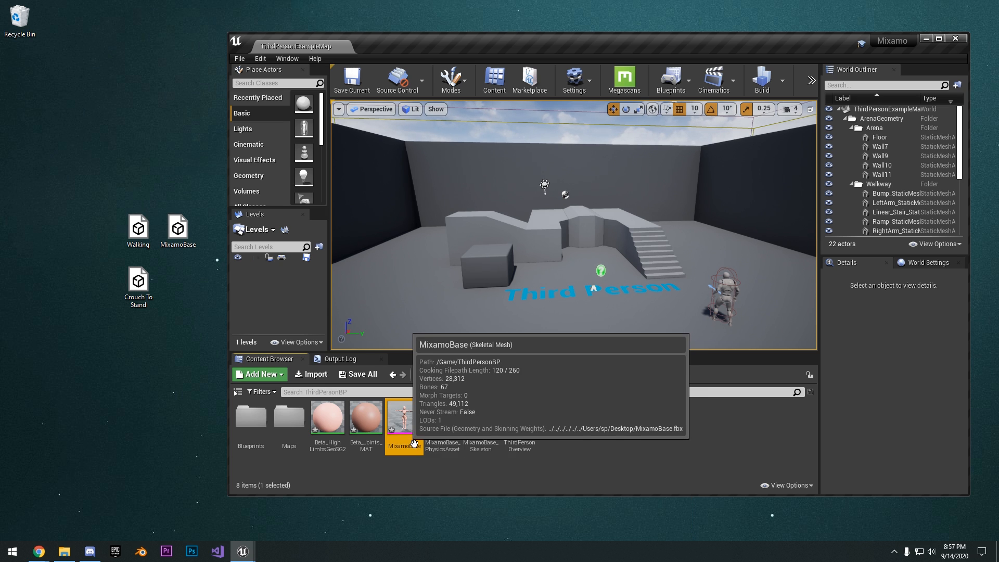
pyautogui.click(443, 439)
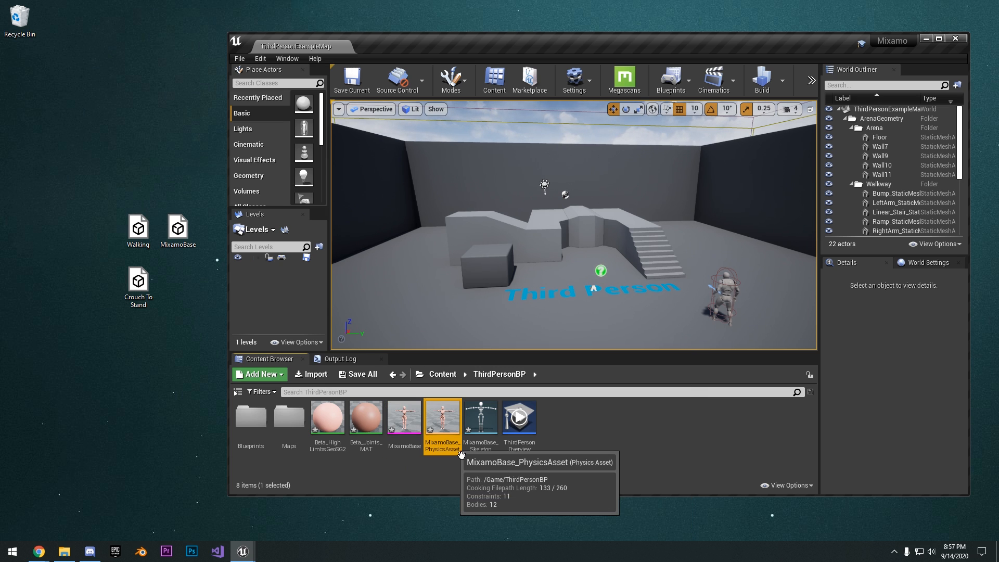
pyautogui.click(495, 450)
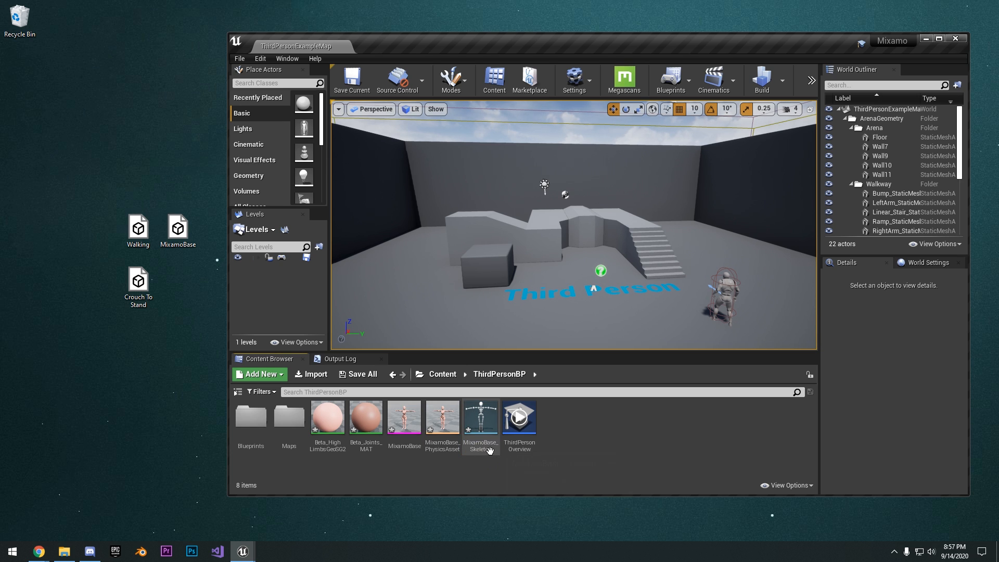
pyautogui.click(439, 416)
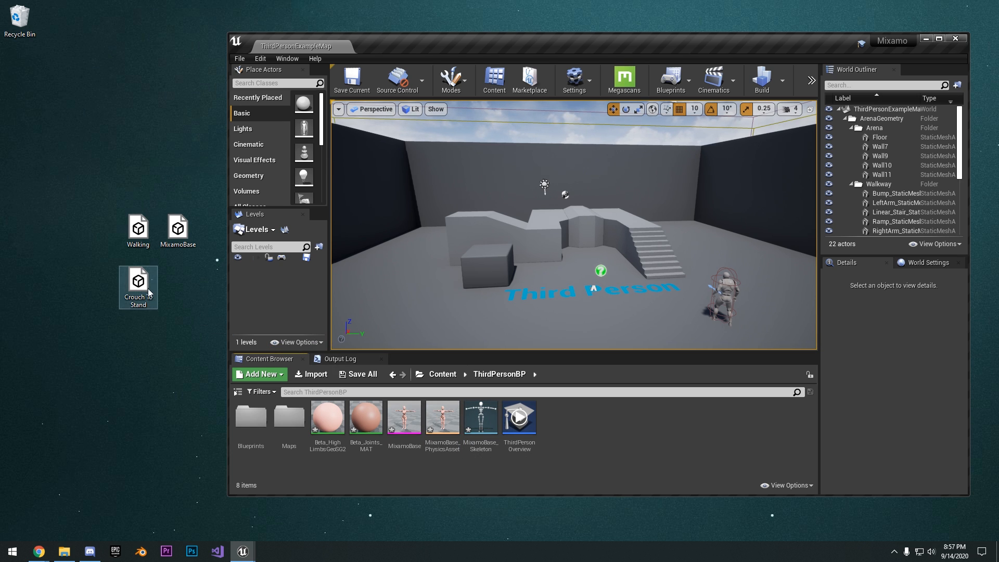
# Start importing the Walking and Crouch To Stand files together from the desktop into the ThirdPersonBP folder
pyautogui.moveTo(96, 199); pyautogui.dragTo(107, 241)
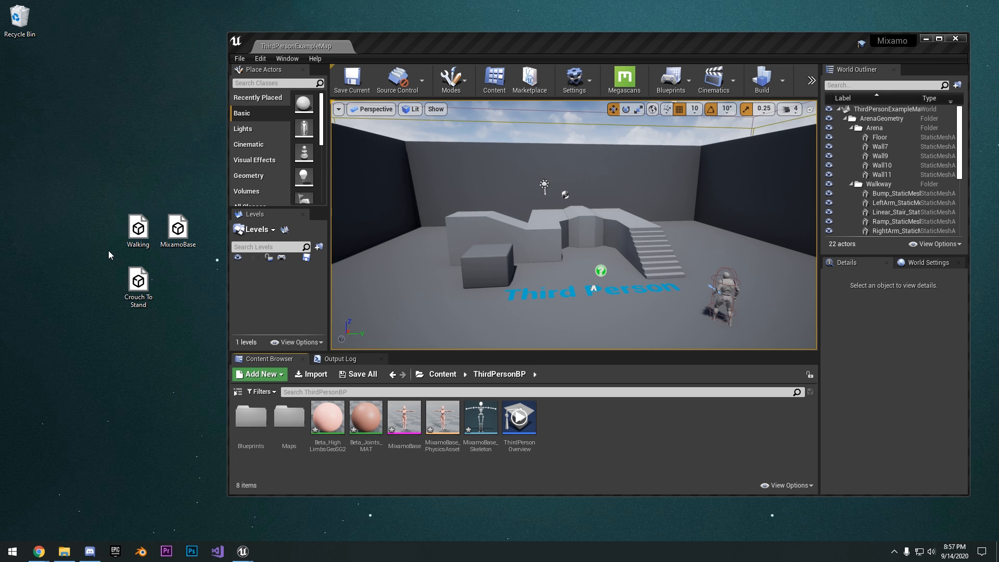
pyautogui.moveTo(87, 208); pyautogui.dragTo(141, 302)
pyautogui.moveTo(134, 226); pyautogui.dragTo(153, 237)
pyautogui.moveTo(67, 199); pyautogui.dragTo(147, 299)
pyautogui.moveTo(126, 227); pyautogui.dragTo(139, 238)
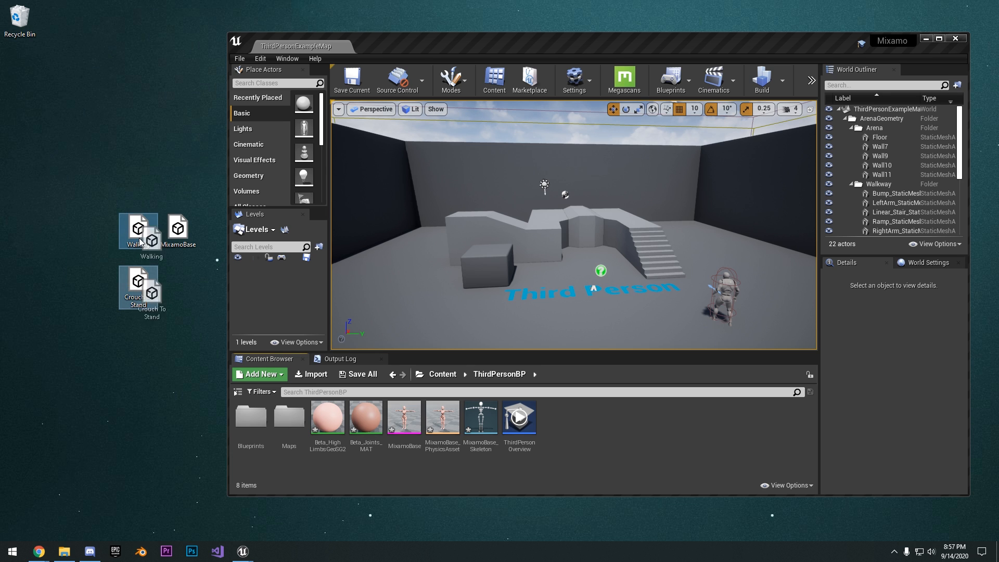
pyautogui.moveTo(610, 422); pyautogui.dragTo(609, 423)
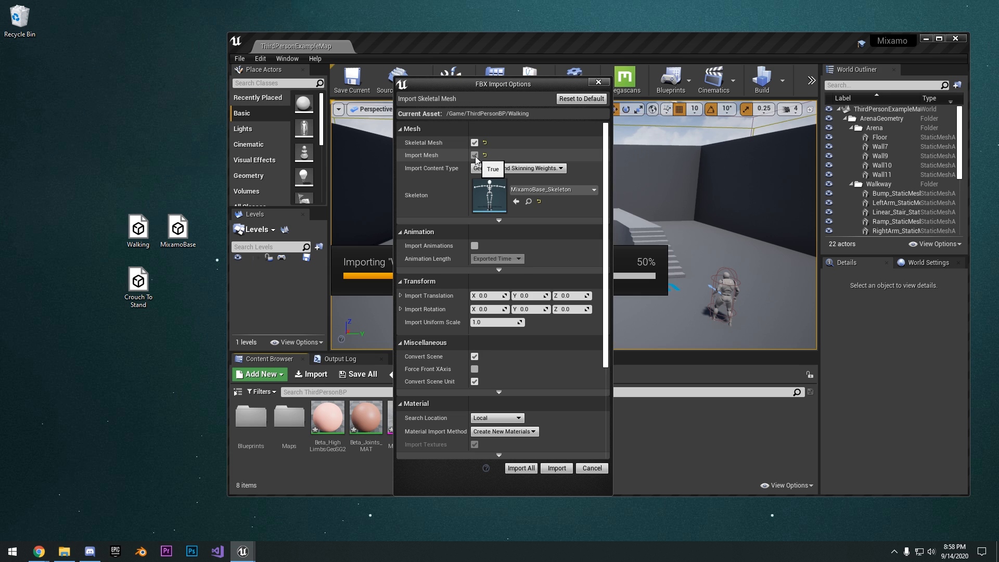
# Turn off Import Mesh and import Walking and Crouch To Stand as animations using MixamoBase_Skeleton
pyautogui.click(475, 155)
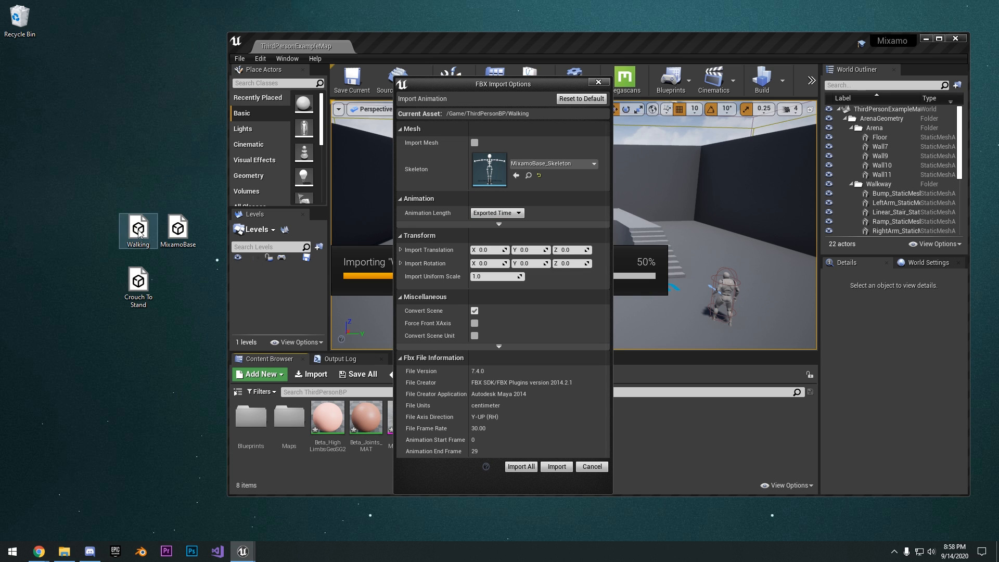
pyautogui.moveTo(543, 95); pyautogui.dragTo(645, 91)
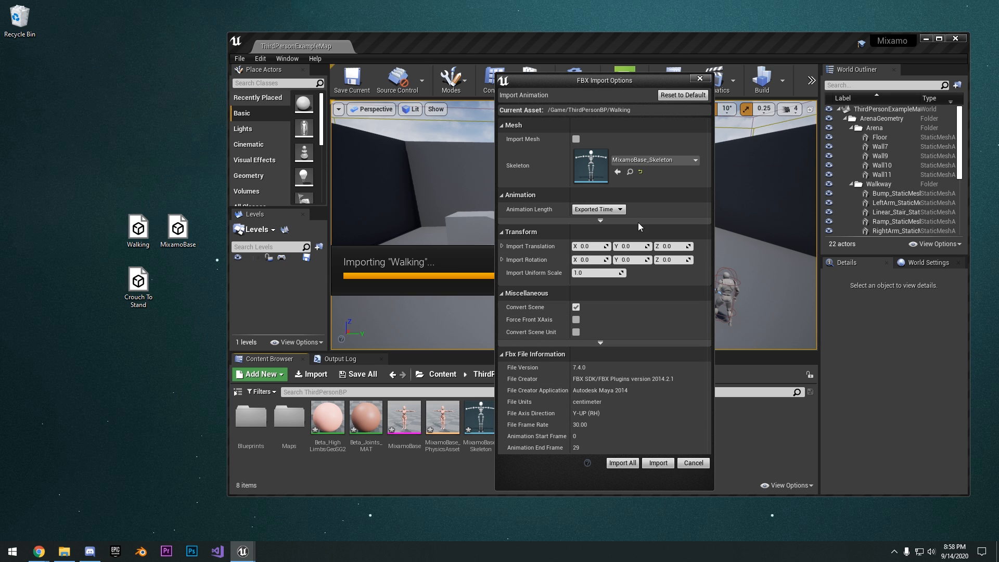
pyautogui.moveTo(616, 84); pyautogui.dragTo(592, 81)
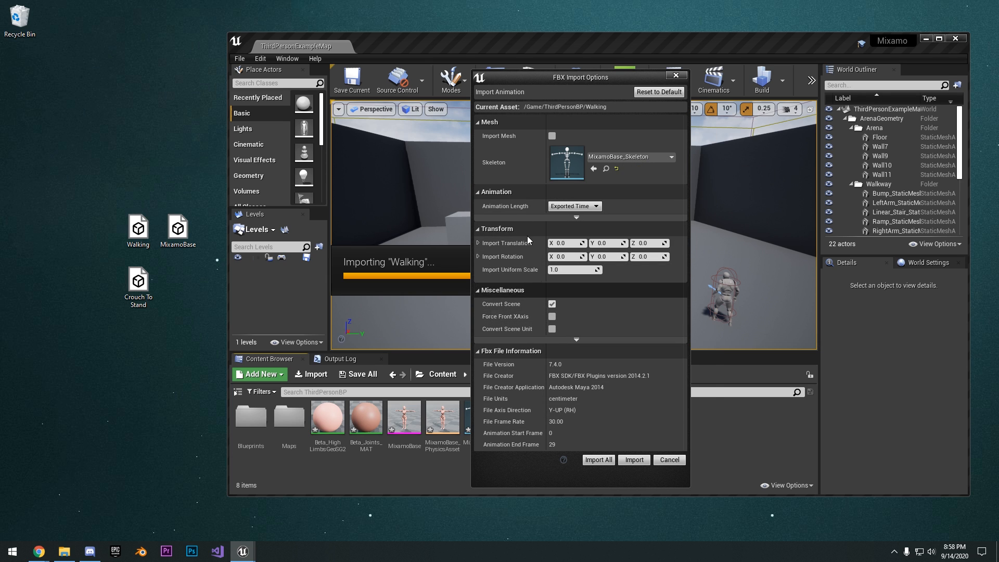
pyautogui.click(628, 458)
pyautogui.click(560, 465)
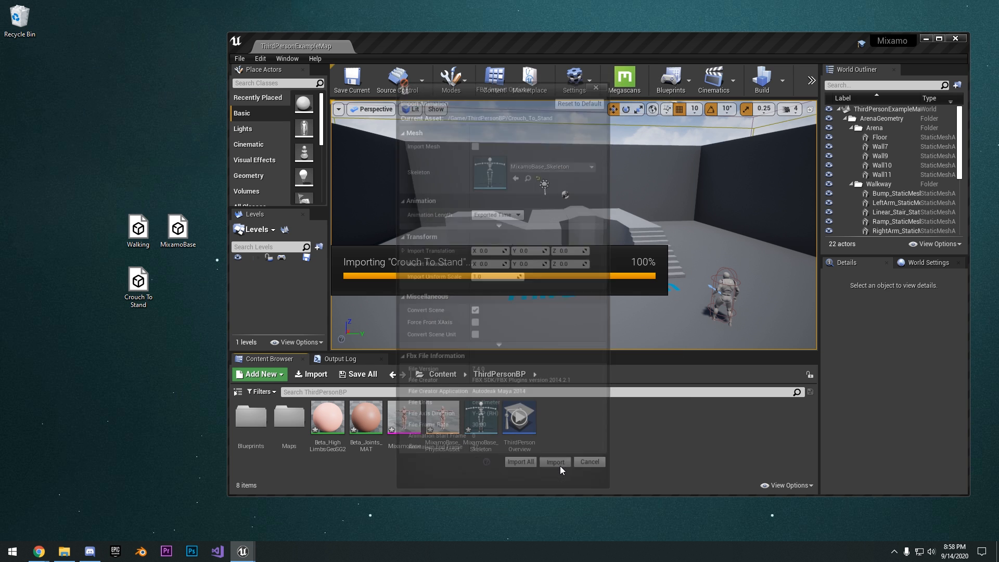
# Maximize the editor window and preview the Crouch_To_Stand_mixamo_com and Walking_mixamo_com animations, closing each preview
pyautogui.moveTo(749, 46); pyautogui.dragTo(679, 2)
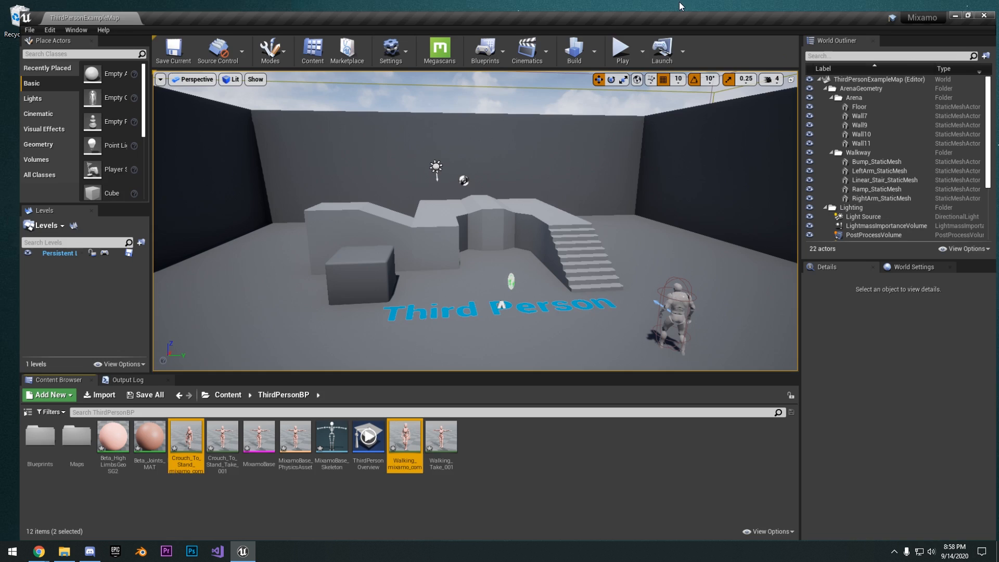
pyautogui.click(453, 493)
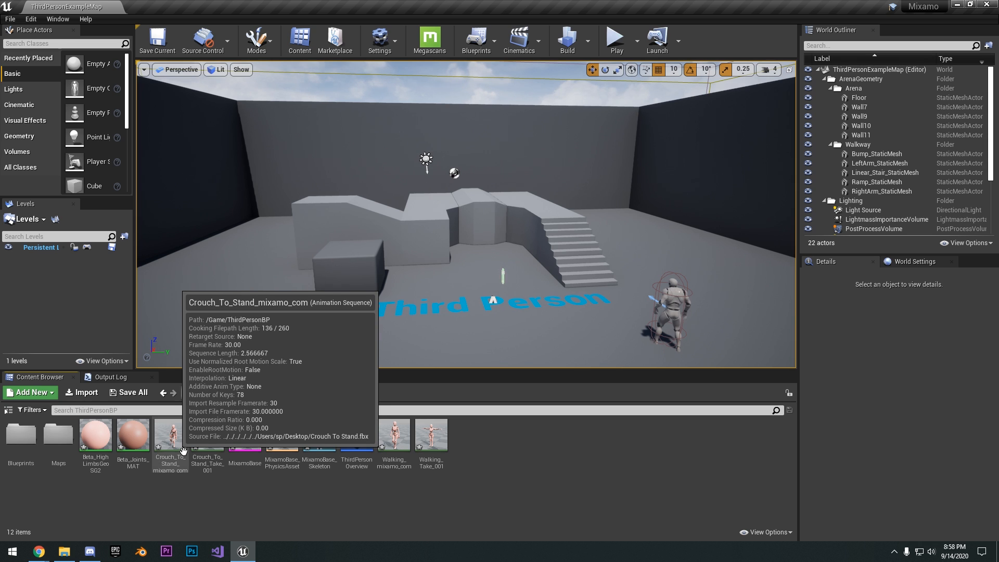
pyautogui.doubleClick(172, 437)
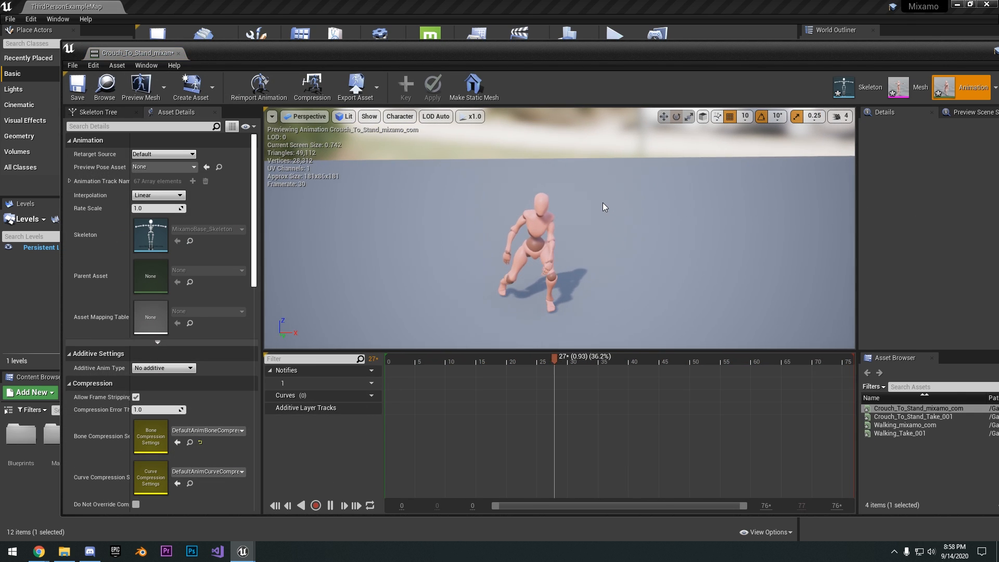
pyautogui.click(178, 53)
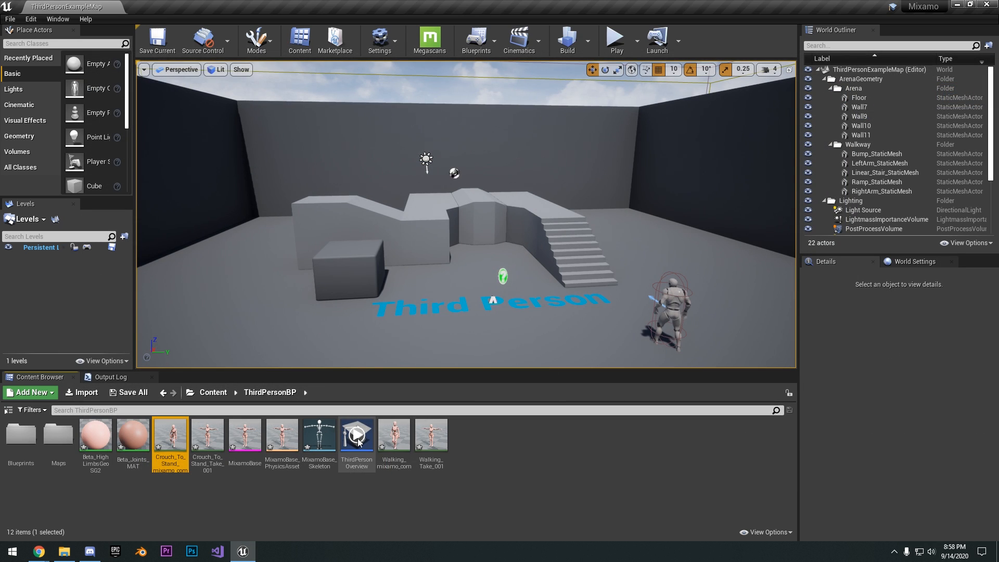
pyautogui.doubleClick(394, 436)
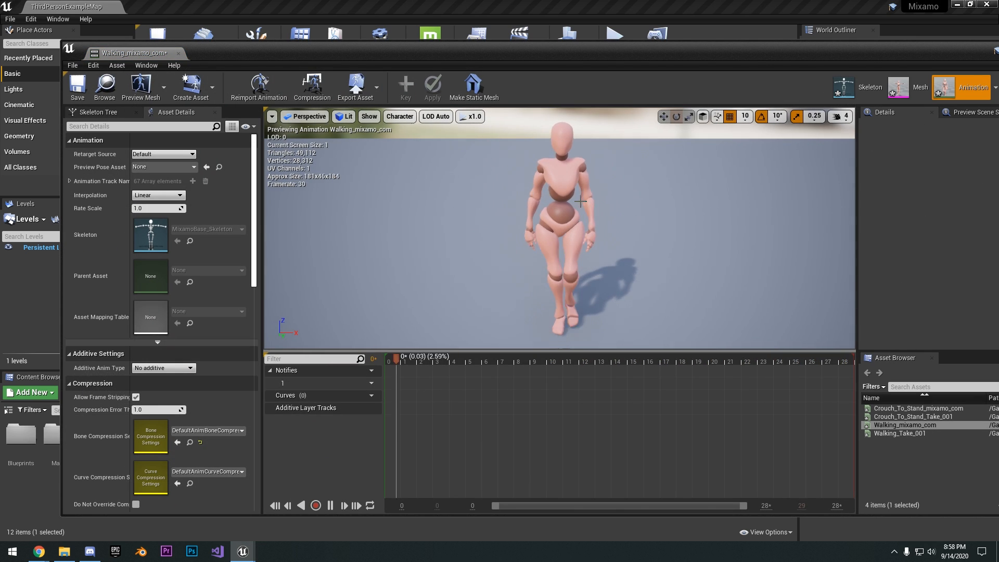
pyautogui.click(178, 53)
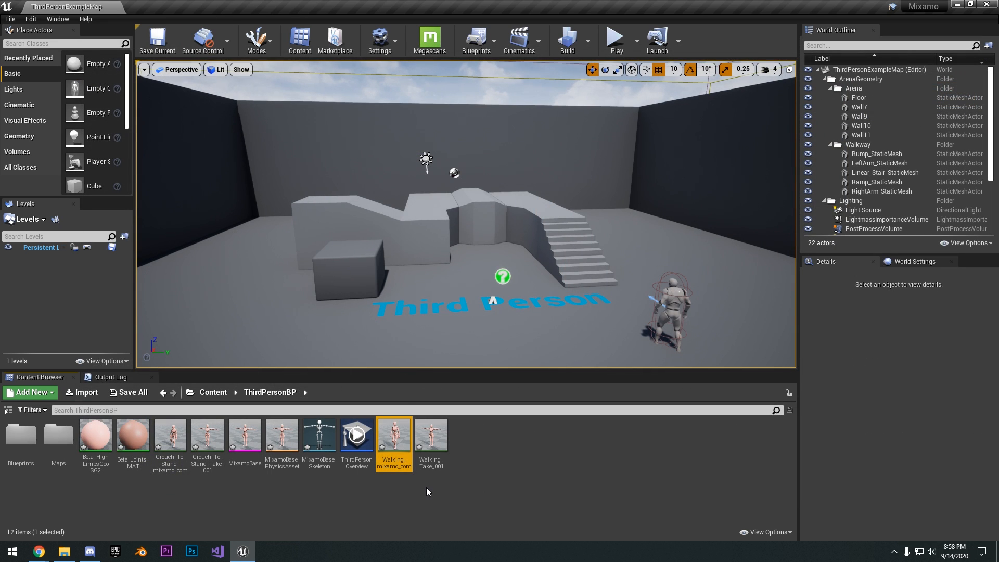
pyautogui.click(427, 492)
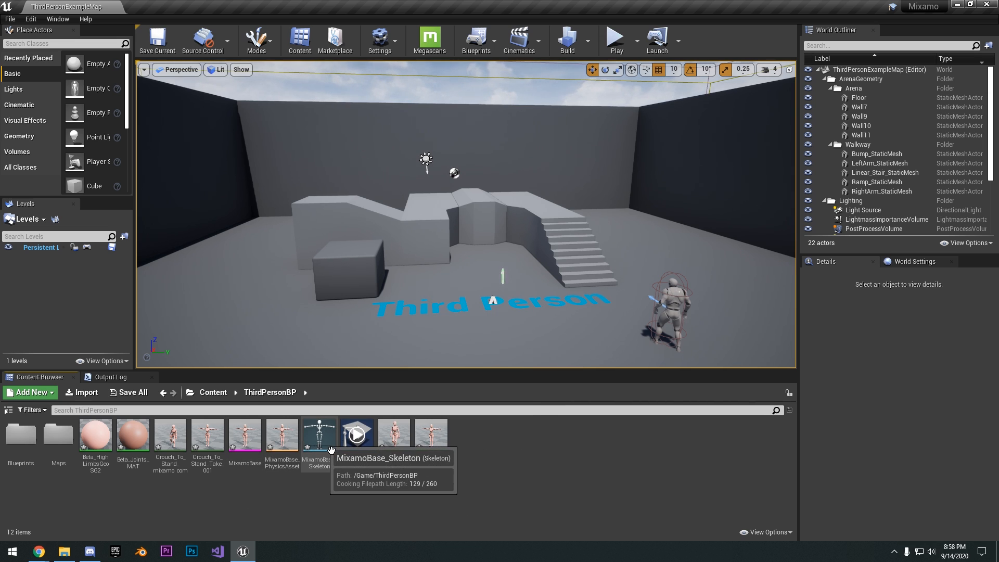
# Open the MixamoBase skeletal mesh, dock its editor beside the level, and examine its material, skeleton and physics asset settings
pyautogui.doubleClick(255, 448)
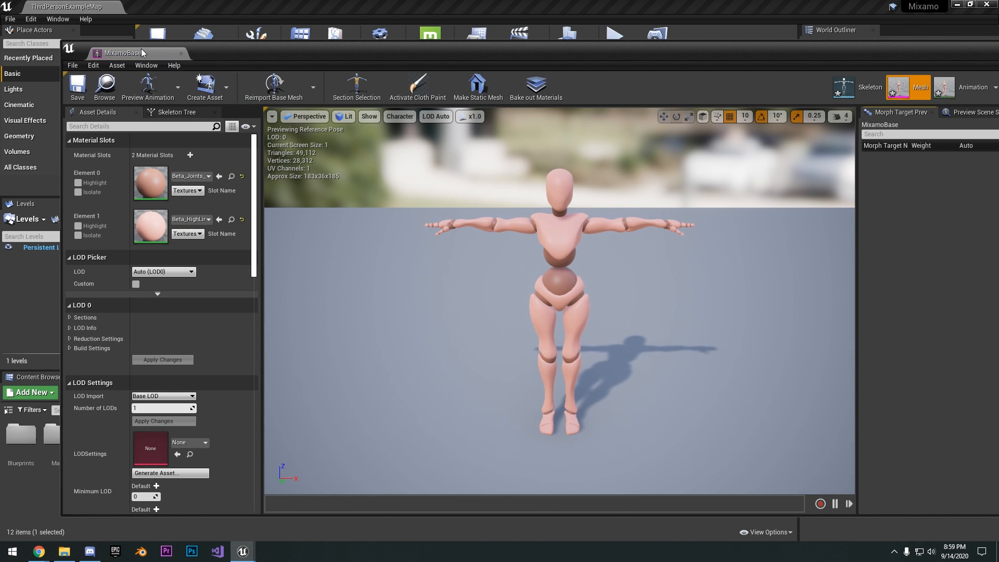
pyautogui.moveTo(141, 48); pyautogui.dragTo(156, 7)
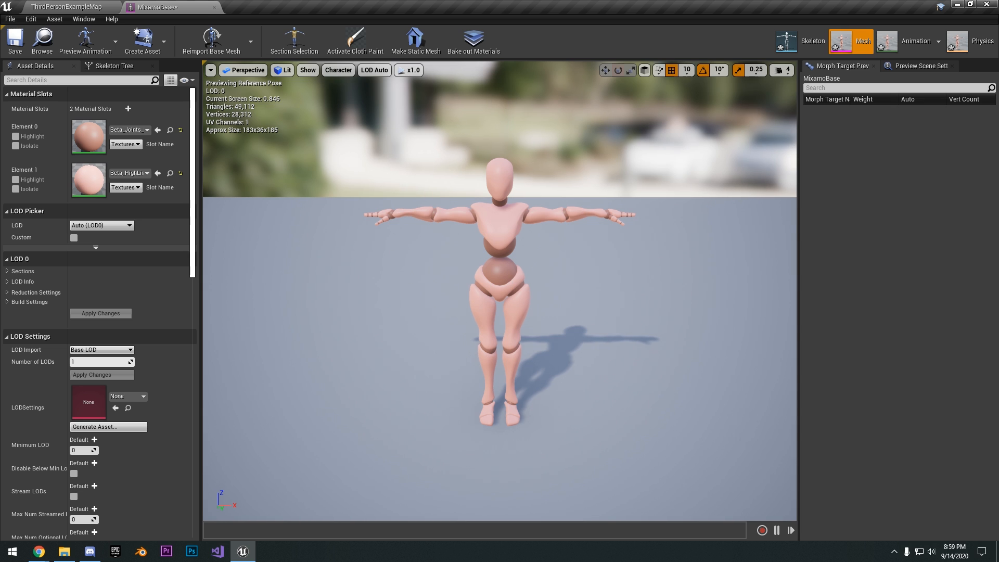
pyautogui.moveTo(513, 268); pyautogui.dragTo(509, 260, button='right')
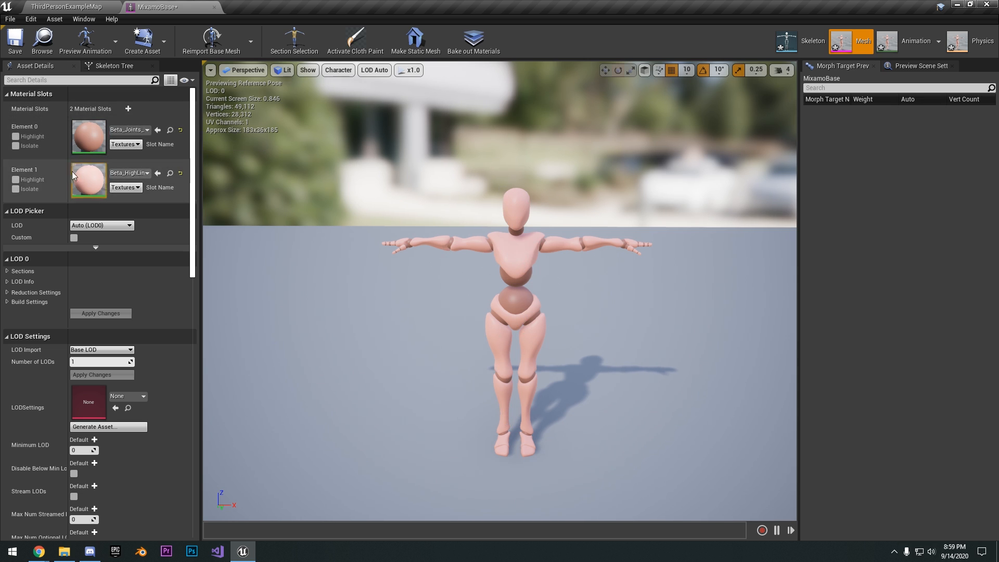
pyautogui.scroll(-5, 117, 345)
pyautogui.scroll(-4, 127, 354)
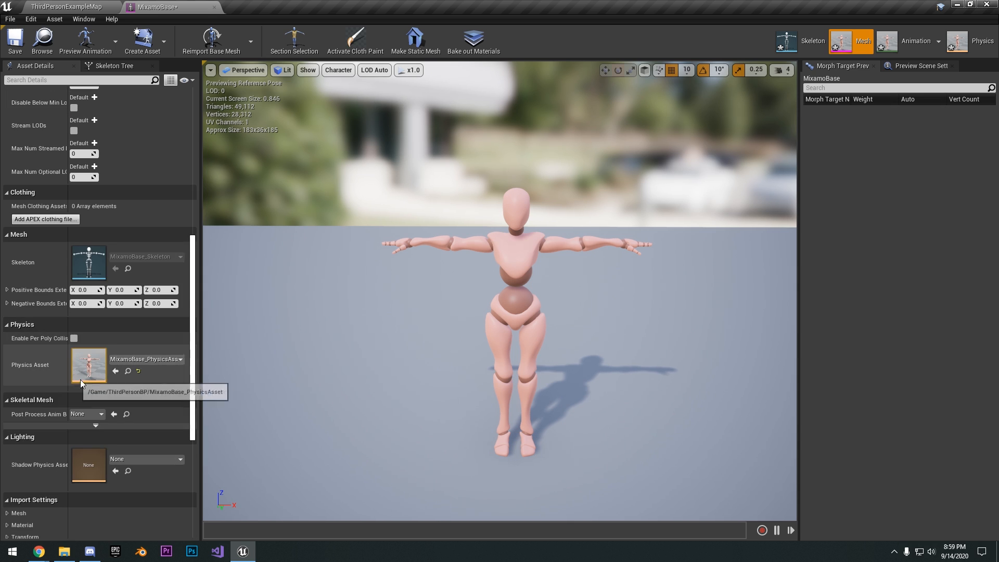
pyautogui.scroll(-2, 58, 401)
pyautogui.scroll(10, 89, 413)
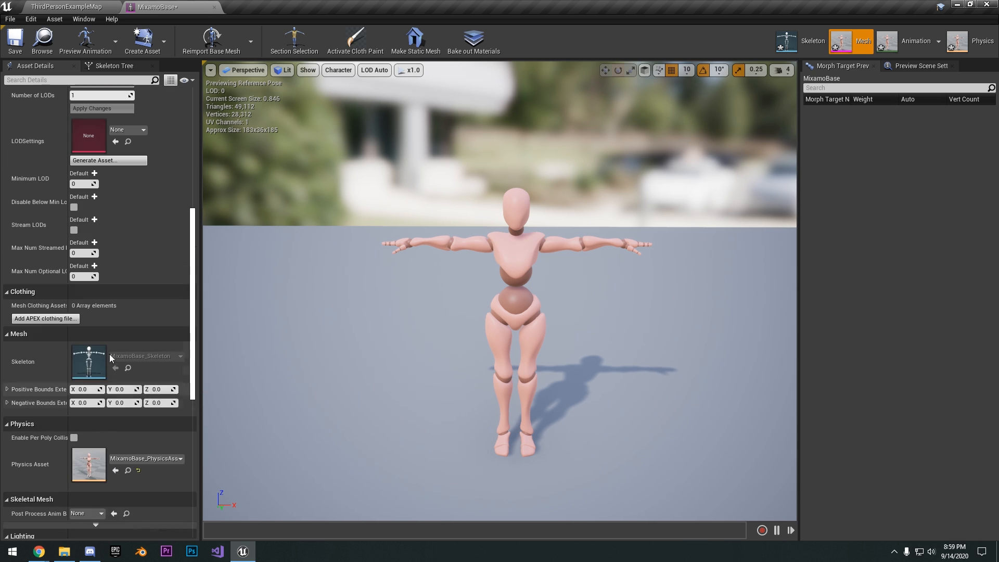
# Examine the mesh's skeleton tree and preview scene settings, and compare the open mesh with the assets in the level's content folder
pyautogui.click(101, 67)
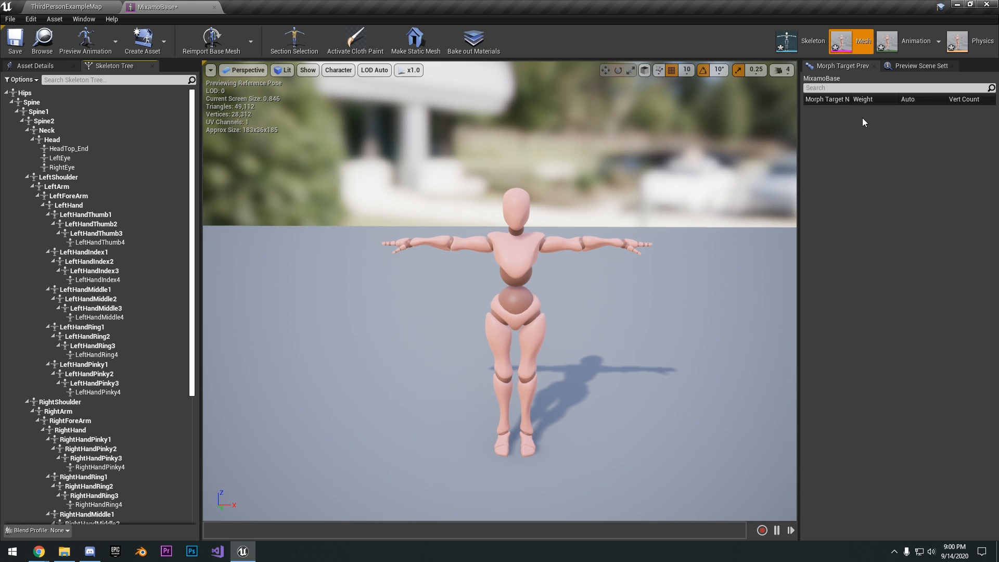
pyautogui.click(920, 66)
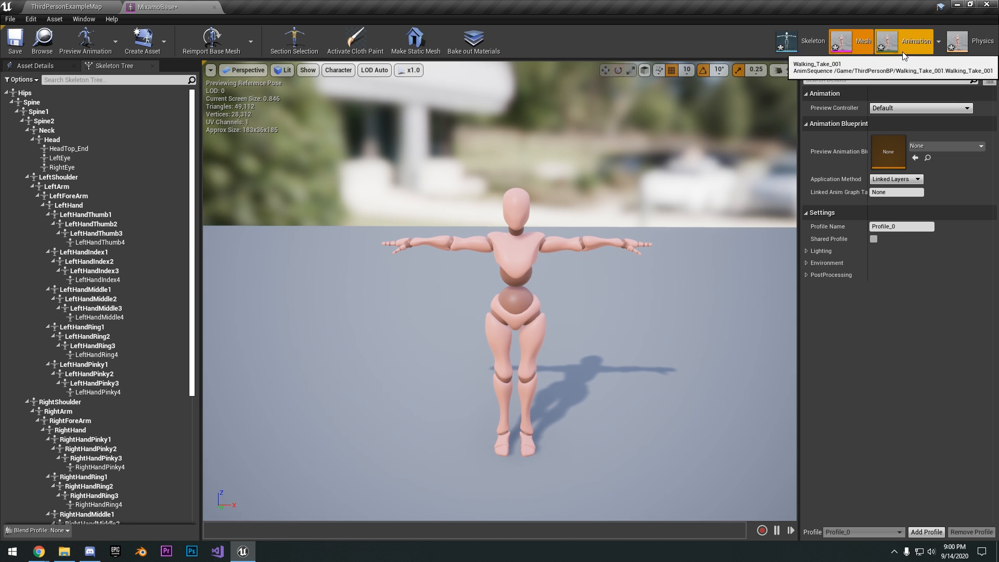
pyautogui.click(78, 7)
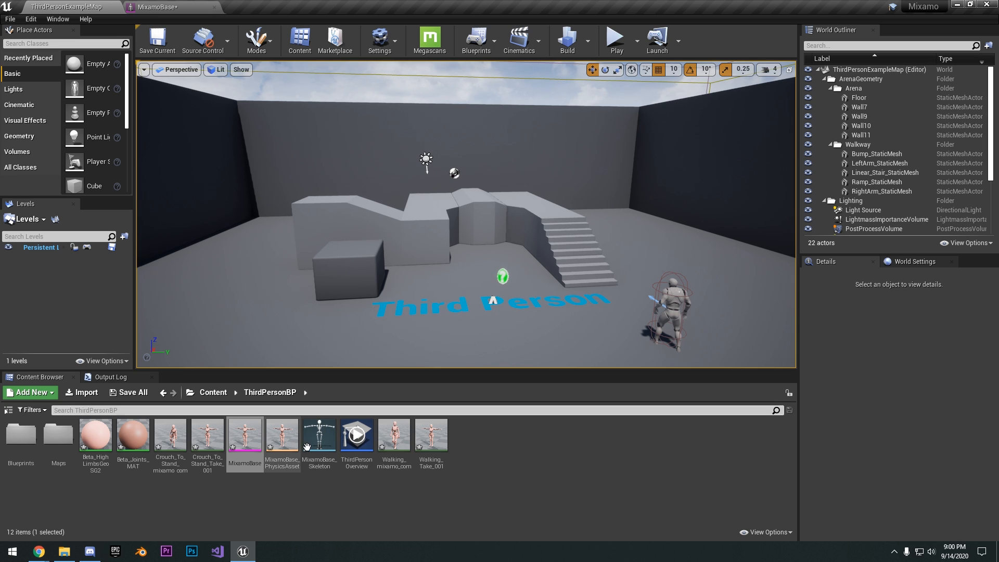
pyautogui.click(161, 6)
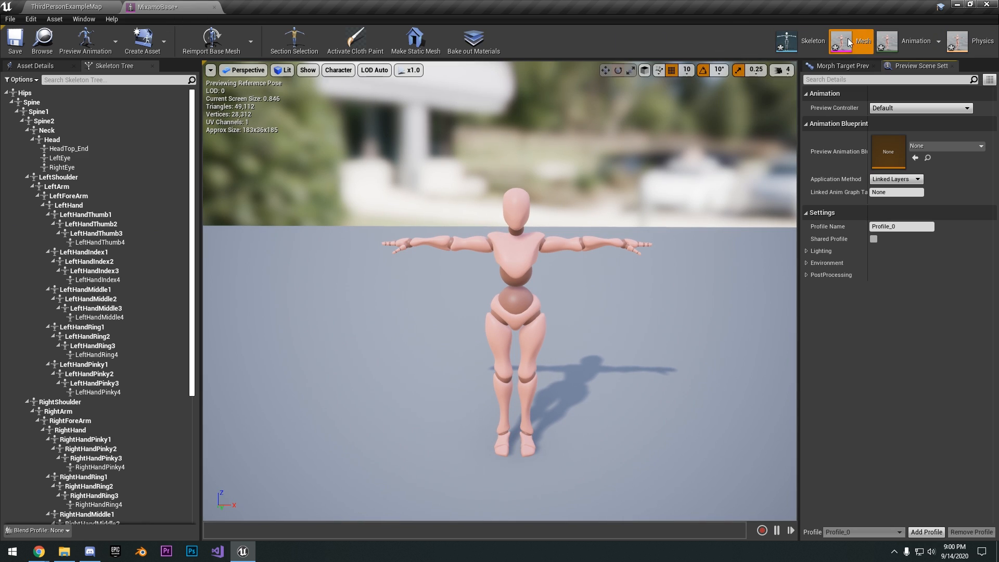
pyautogui.click(99, 6)
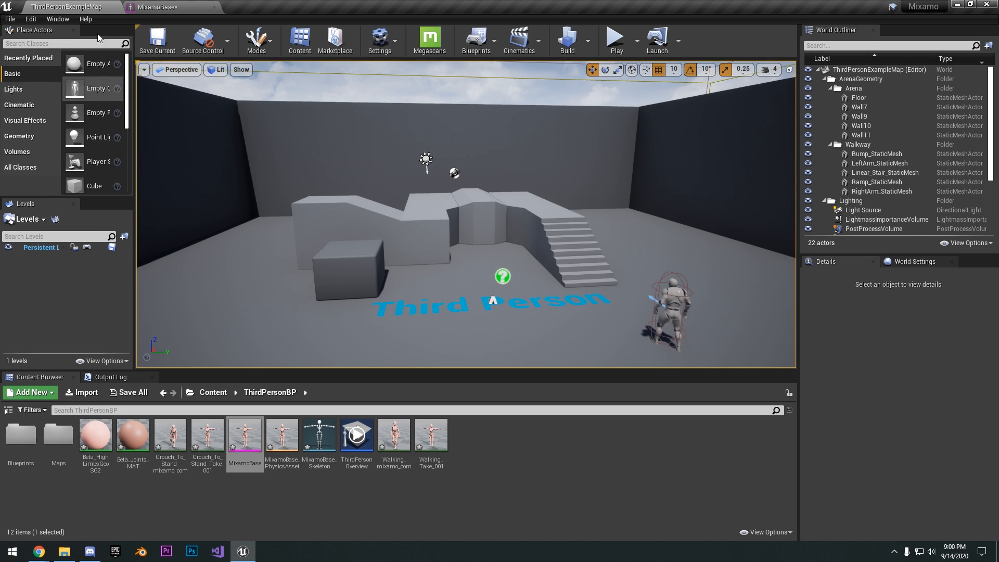
pyautogui.click(156, 6)
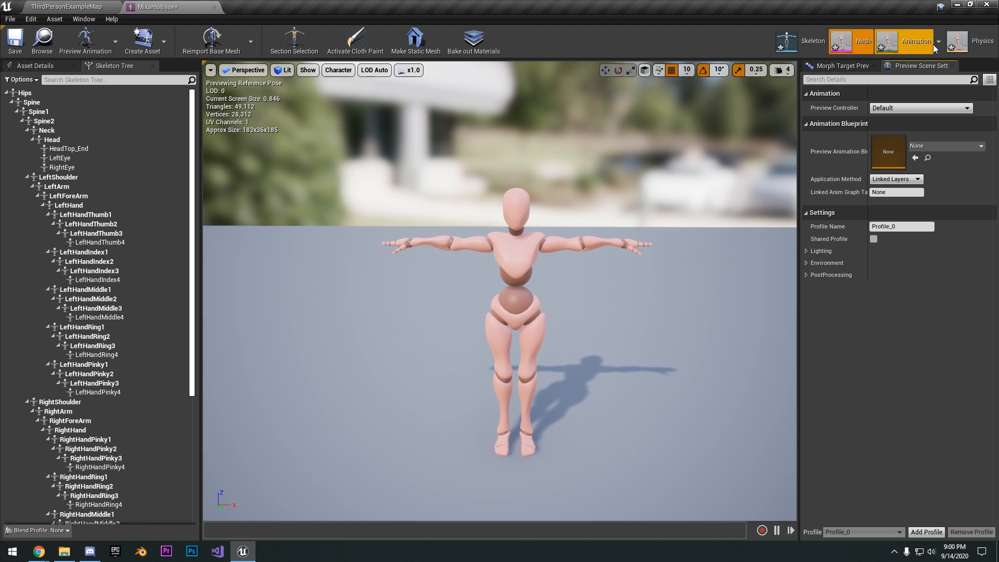
# Open the skeleton used by MixamoBase and look through its bone hierarchy
pyautogui.click(813, 40)
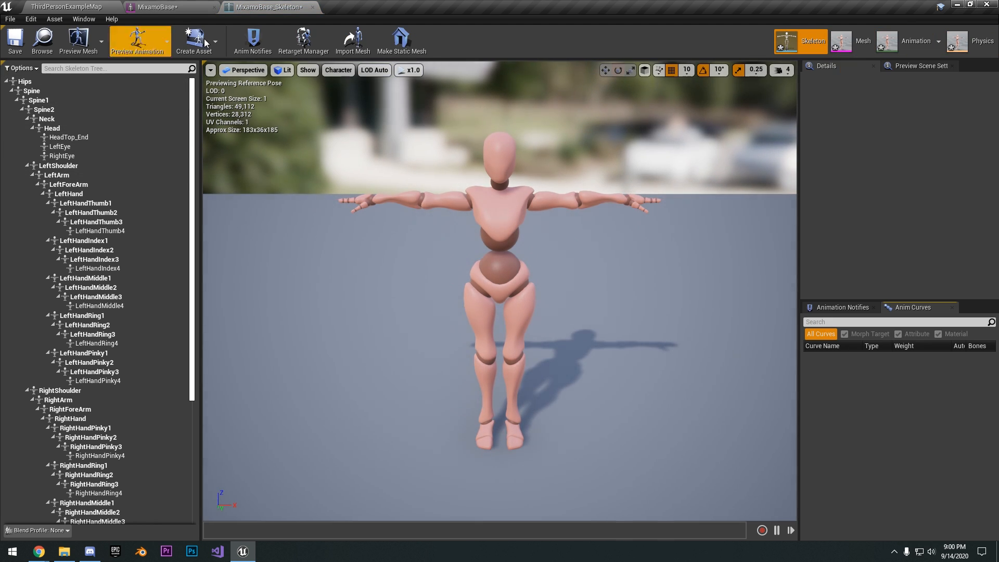
pyautogui.scroll(-5, 120, 156)
pyautogui.scroll(3, 114, 163)
pyautogui.scroll(3, 117, 157)
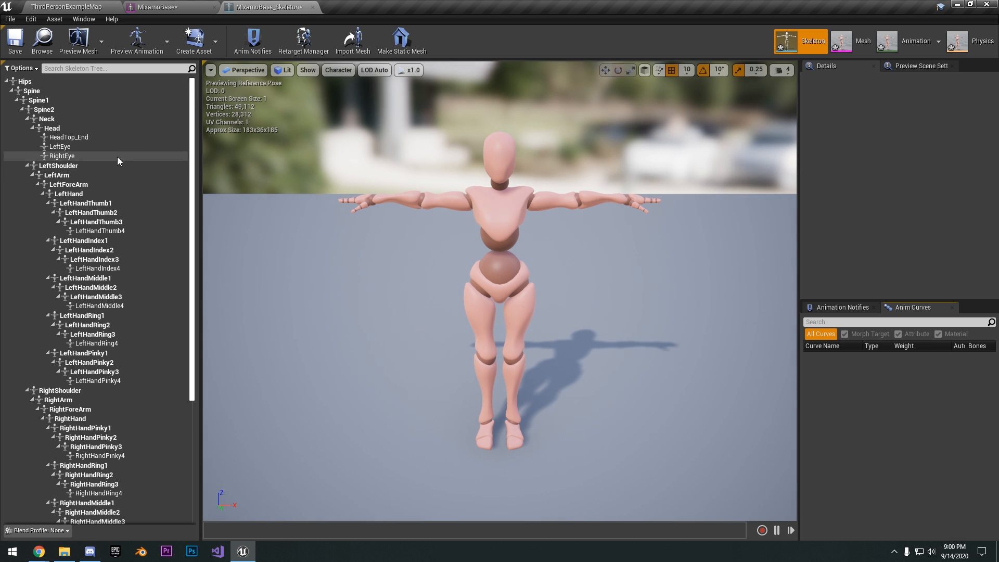
# Select the Spine2 bone and the LeftArm bone on the character in turn, and examine the skeleton's preview scene settings
pyautogui.click(530, 199)
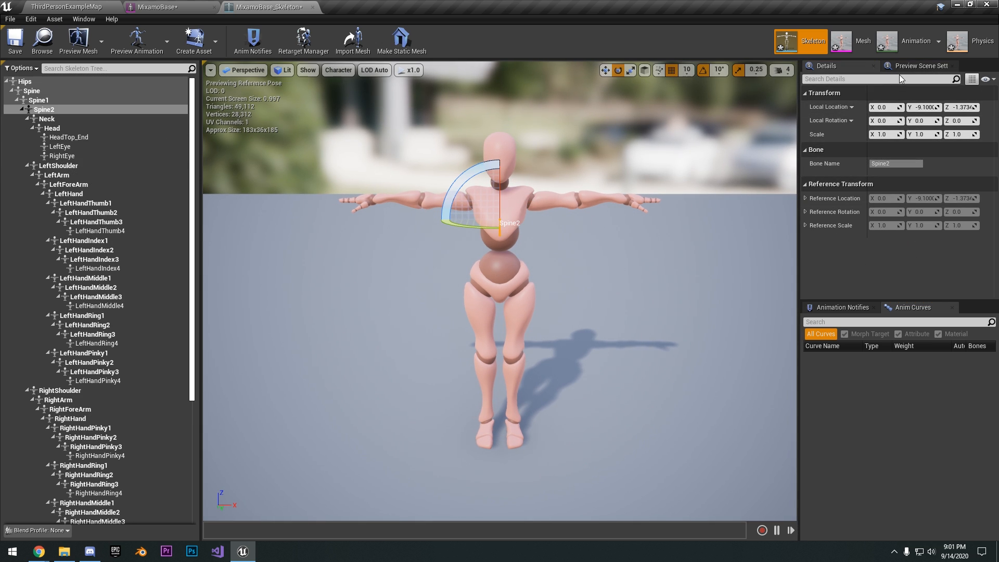
pyautogui.click(601, 211)
pyautogui.click(920, 67)
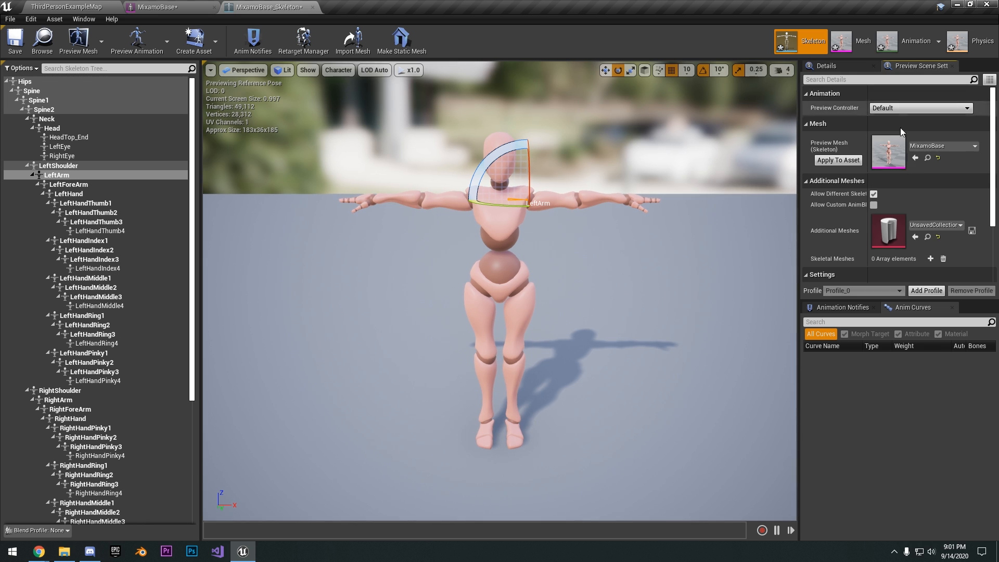
pyautogui.scroll(-4, 836, 224)
pyautogui.scroll(4, 848, 224)
# Clear the bone selection and inspect the character's T-pose from closer up
pyautogui.moveTo(670, 189); pyautogui.dragTo(683, 176, button='right')
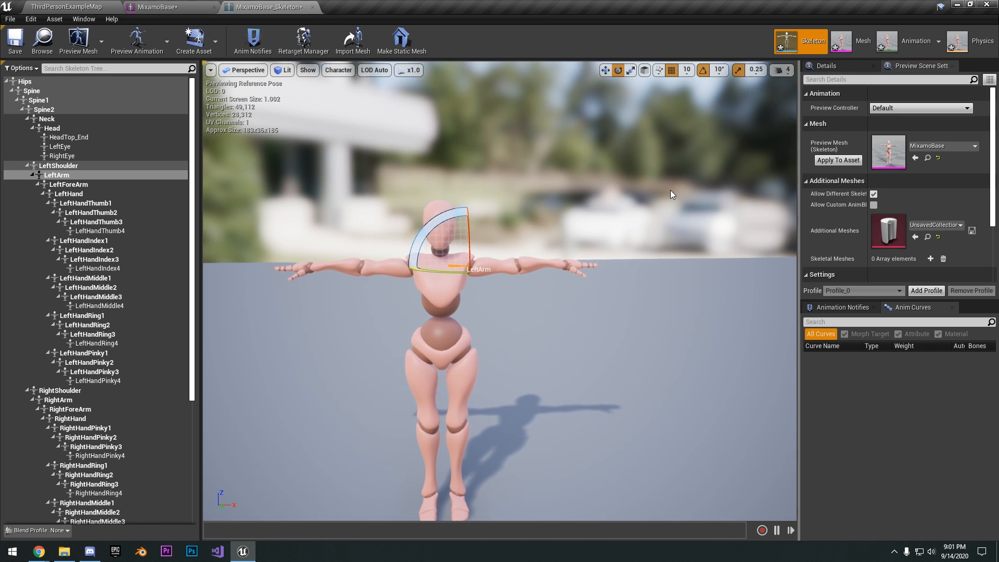
pyautogui.moveTo(506, 139); pyautogui.dragTo(538, 147, button='right')
pyautogui.press('w')
pyautogui.press('s')
pyautogui.click(568, 110)
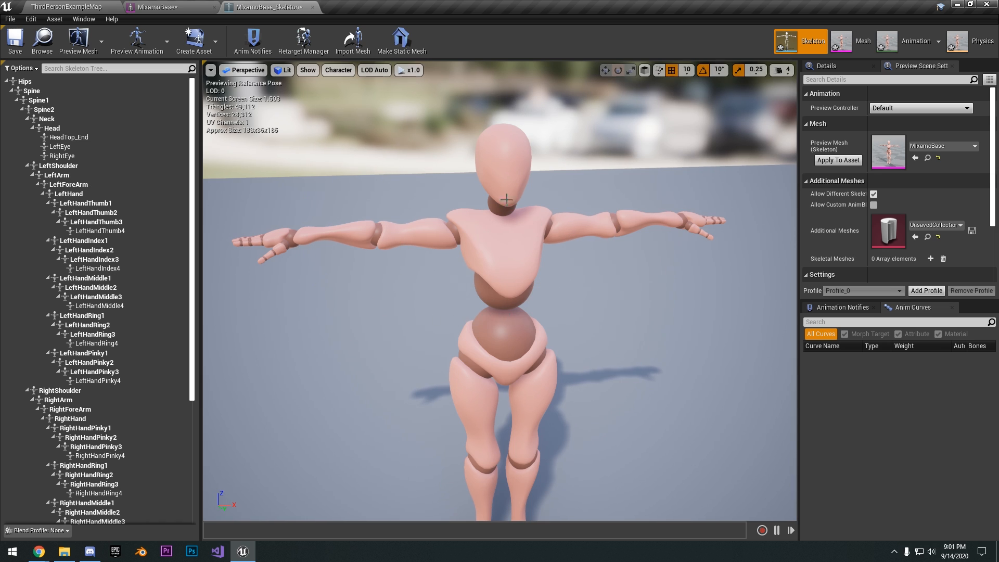
# Open the Walking_mixamo_com animation from the level's ThirdPersonBP folder
pyautogui.scroll(3, 537, 148)
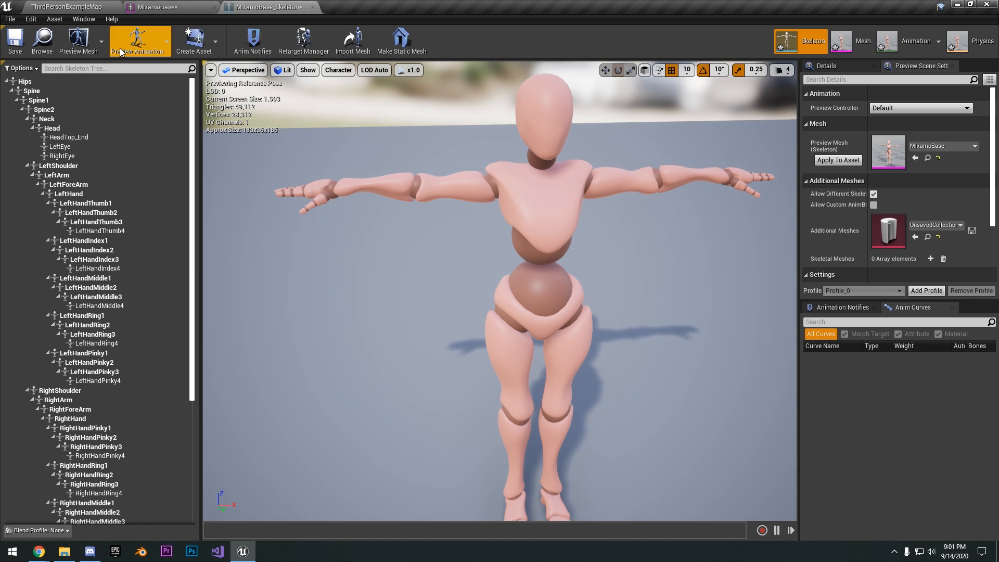
pyautogui.click(66, 6)
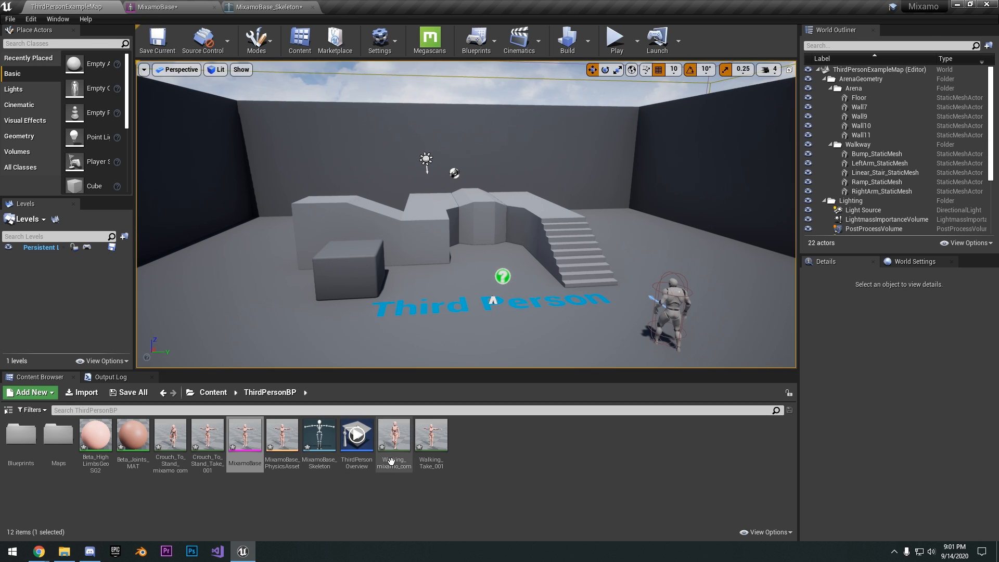
pyautogui.doubleClick(391, 461)
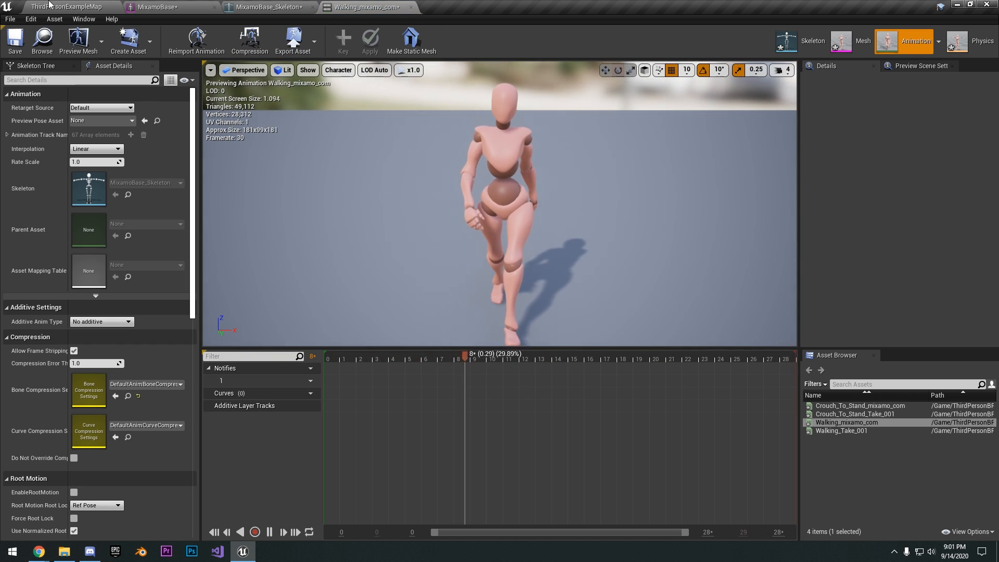
# Return to the ThirdPersonExampleMap level and inspect the default mannequin character's pose from several sides
pyautogui.click(66, 7)
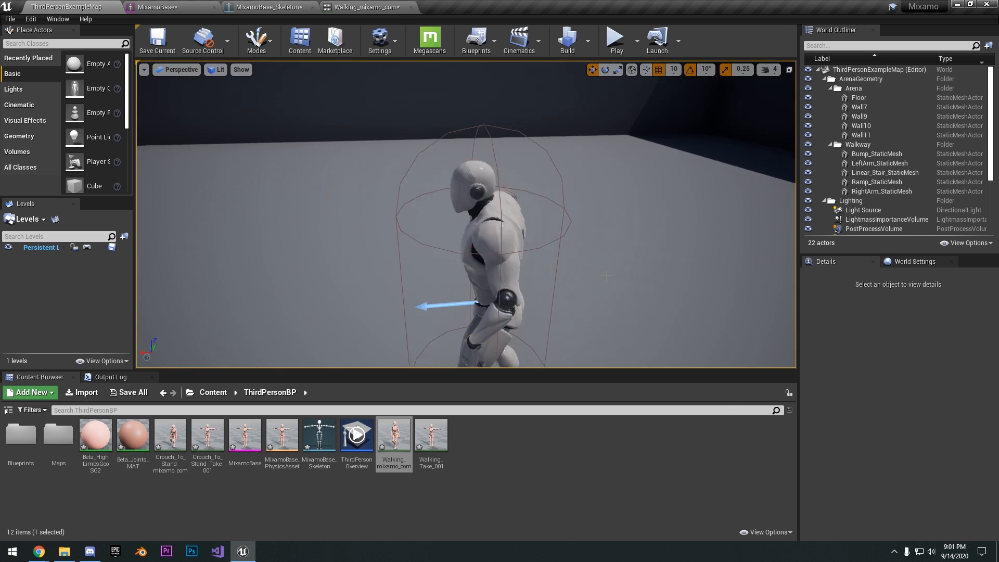
pyautogui.scroll(-3, 606, 276)
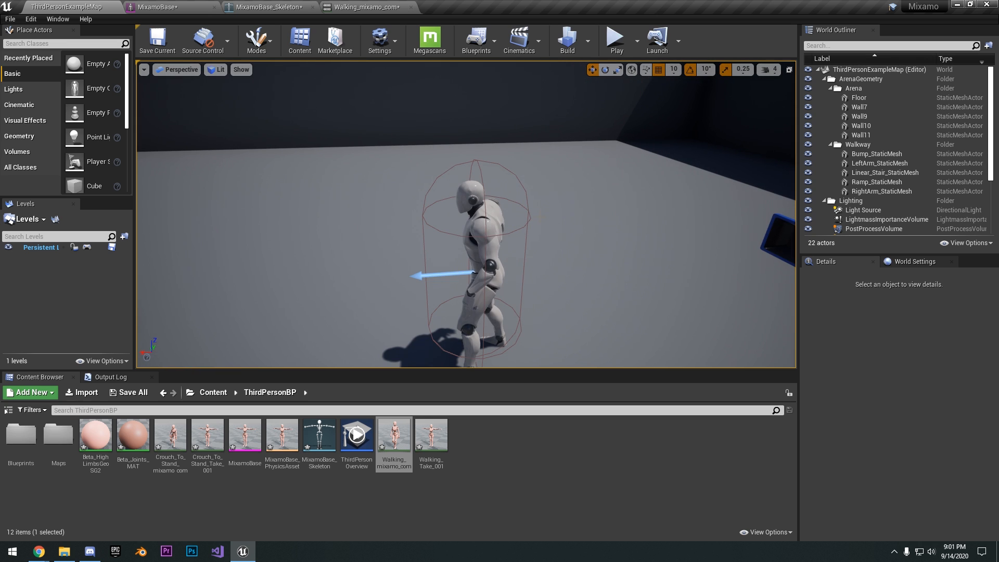
pyautogui.press('a')
pyautogui.moveTo(545, 219); pyautogui.dragTo(536, 211, button='right')
pyautogui.press('w')
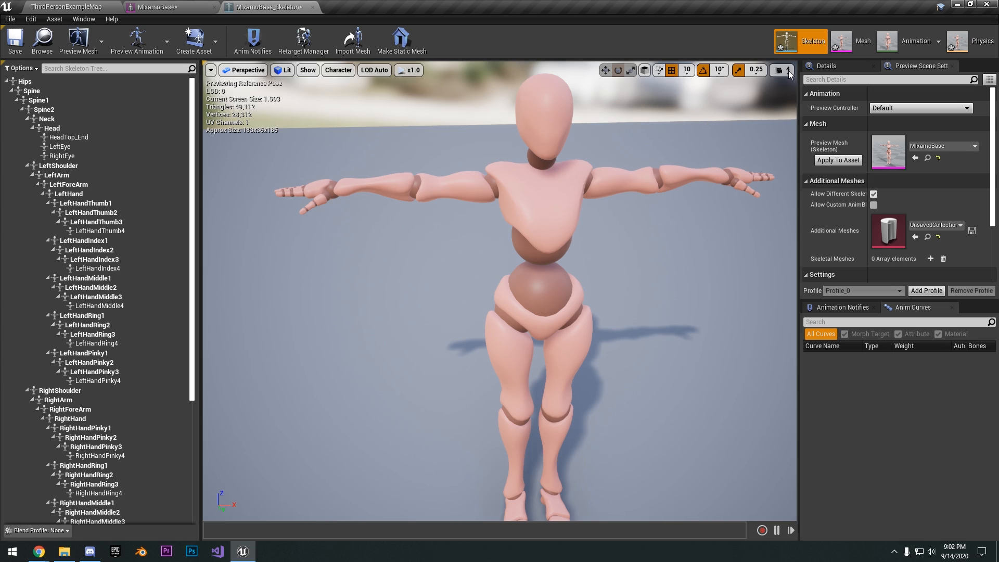
# Open the walking animation from the MixamoBase mesh, pause its playback, and scrub the timeline back near the start and on to frame 6
pyautogui.click(846, 45)
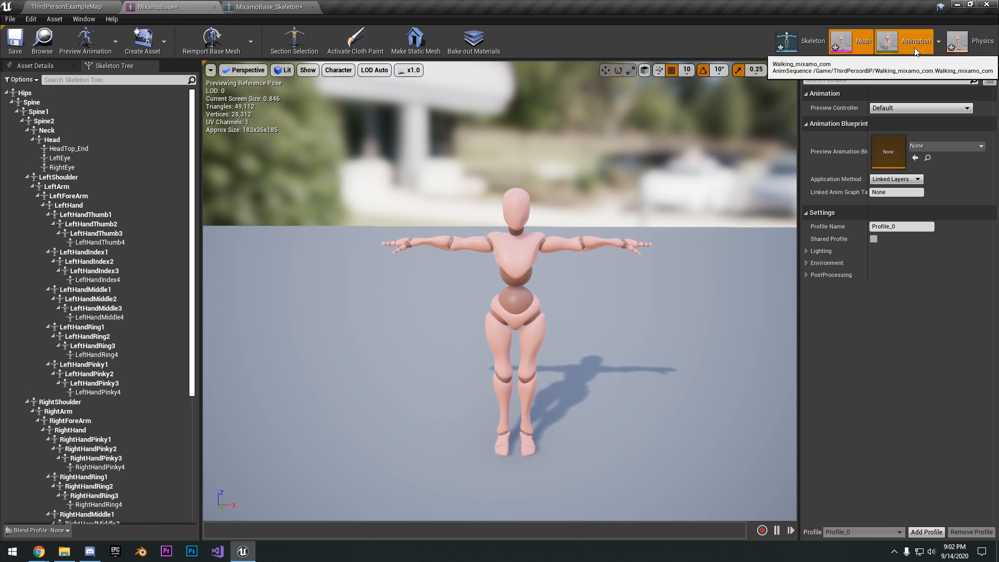
pyautogui.click(914, 48)
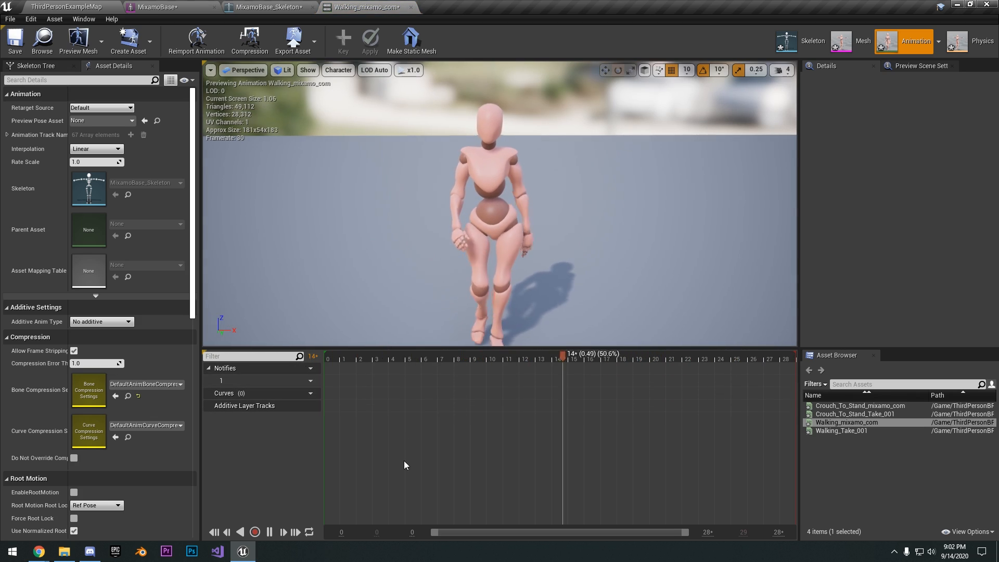
pyautogui.click(598, 377)
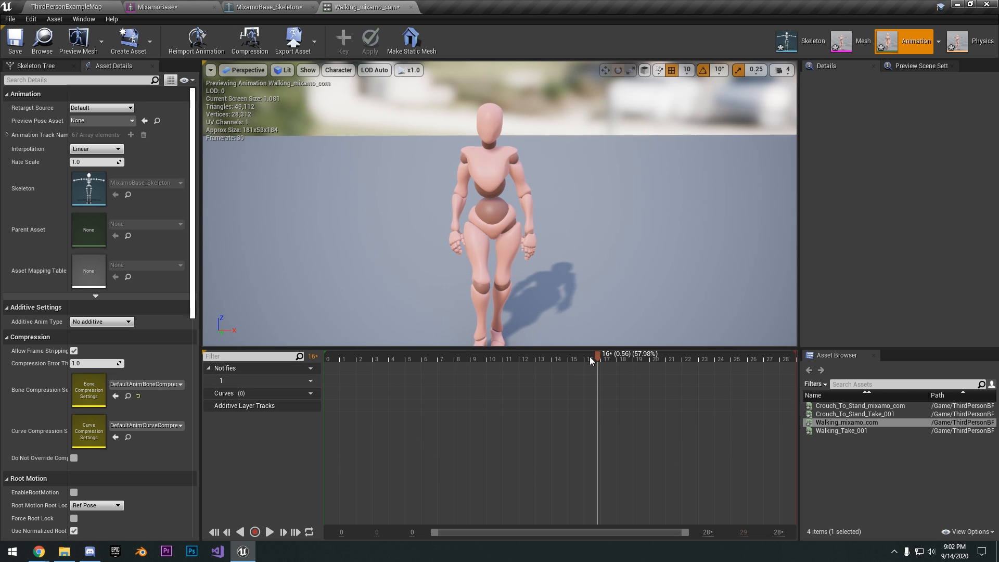
pyautogui.moveTo(592, 360); pyautogui.dragTo(337, 359)
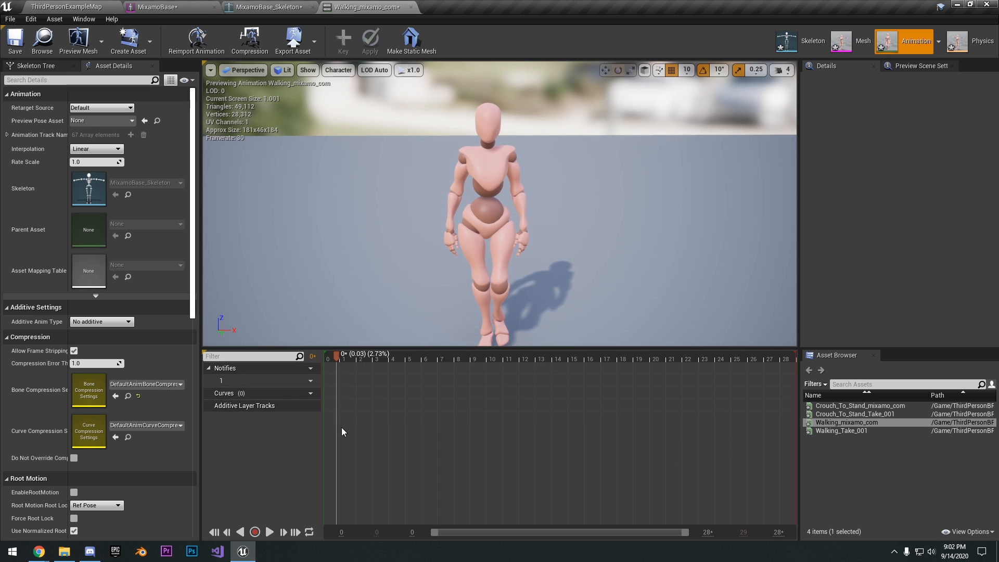
pyautogui.click(431, 359)
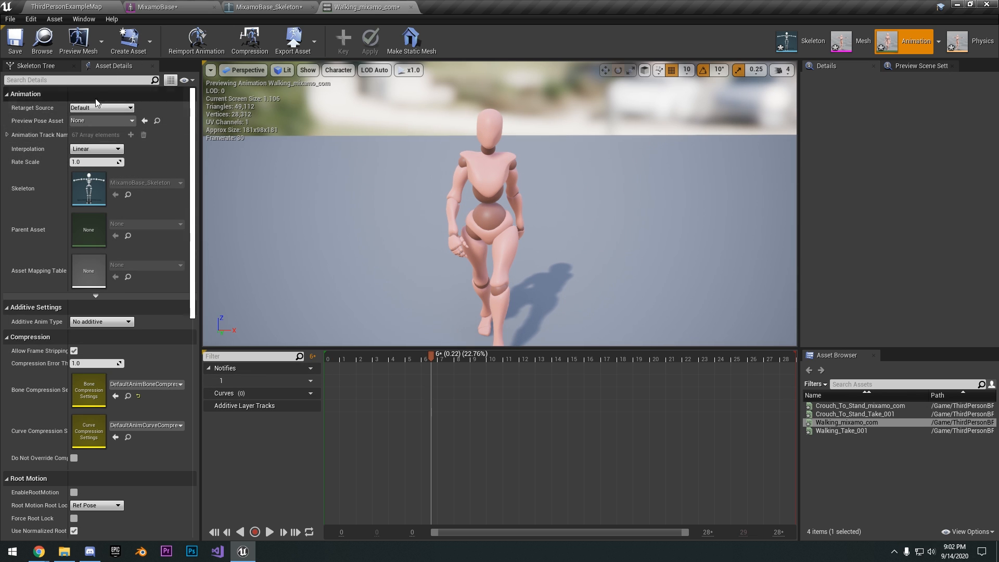
# Examine the walking animation's asset details and its skeleton tree
pyautogui.scroll(-2, 46, 150)
pyautogui.scroll(2, 46, 149)
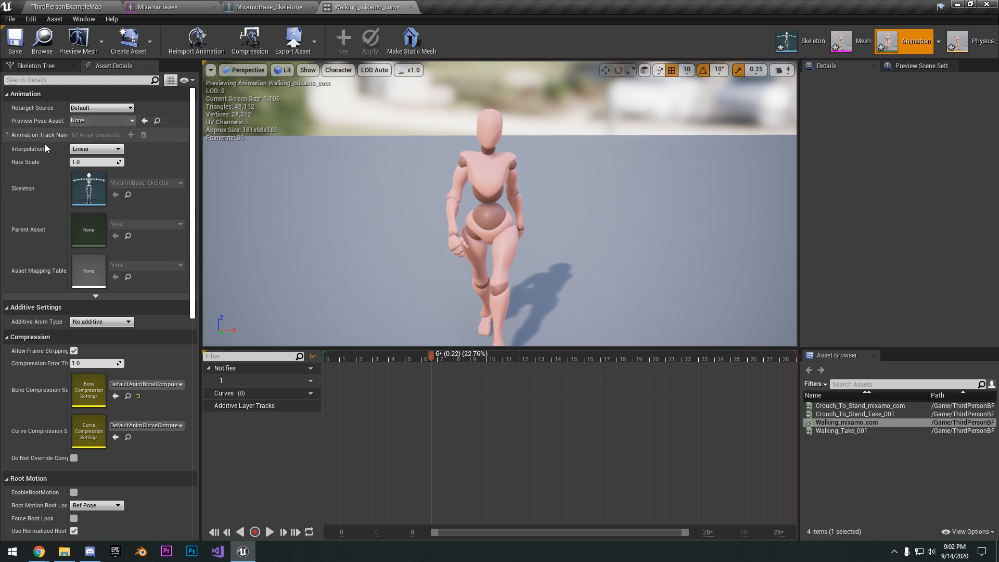
pyautogui.click(36, 66)
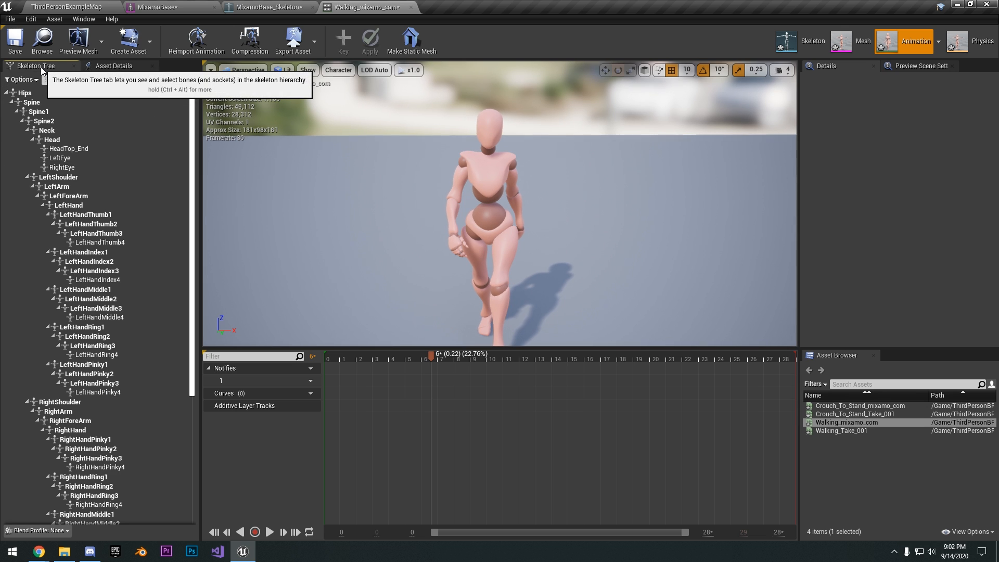
pyautogui.click(114, 66)
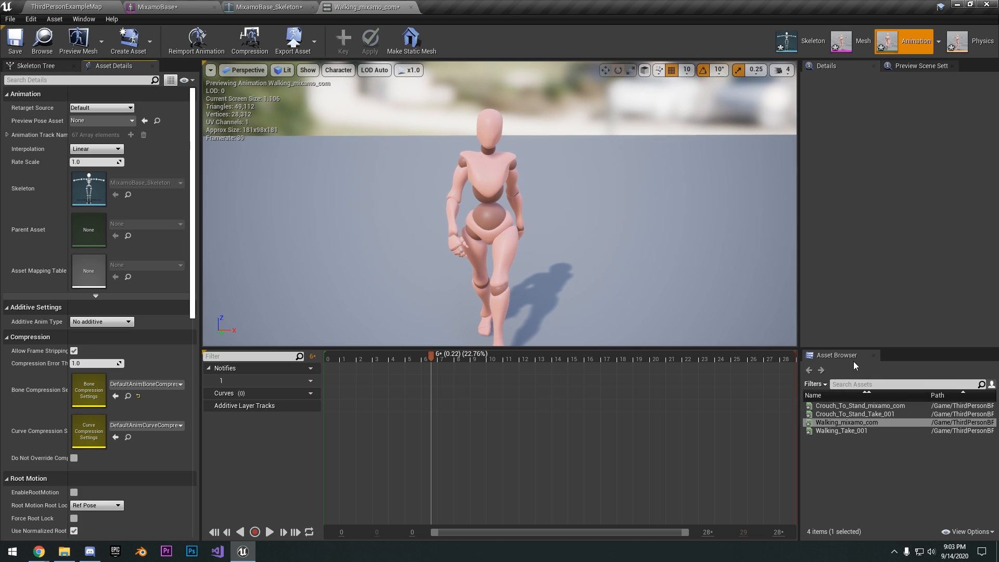
# Preview the Crouch_To_Stand_Take_001 animation, and switch to Crouch_To_Stand_mixamo_com and play it
pyautogui.click(858, 414)
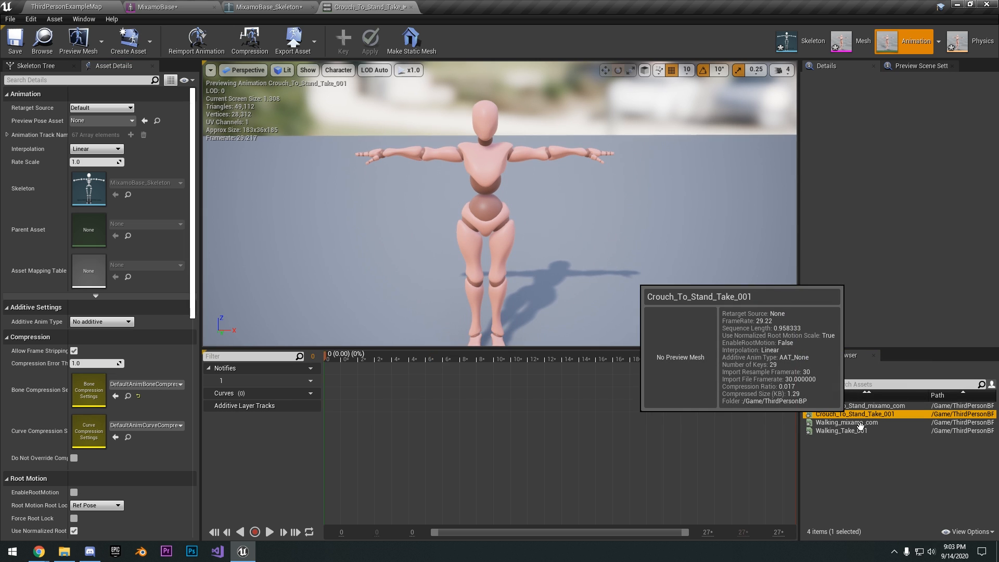
pyautogui.click(859, 406)
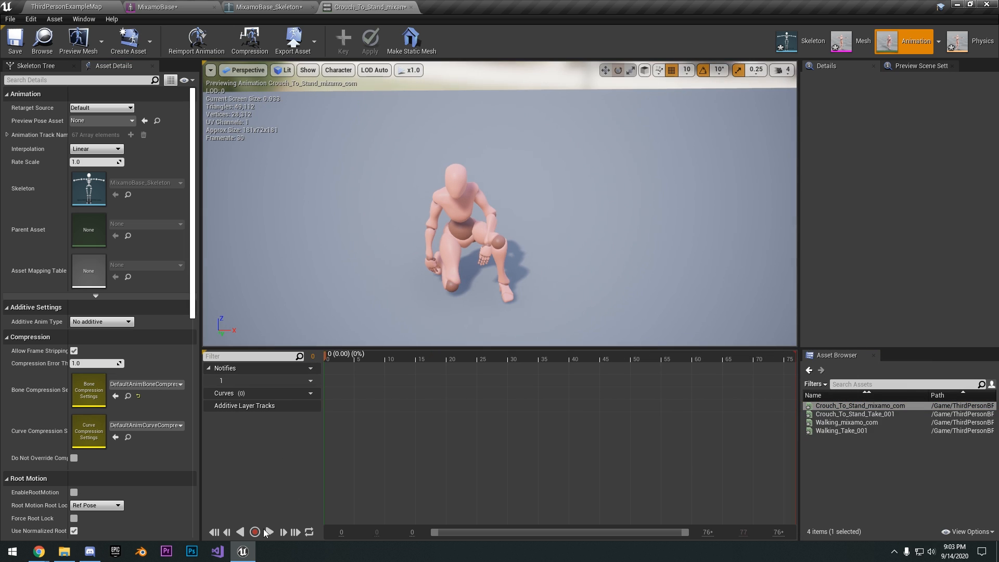
pyautogui.click(267, 532)
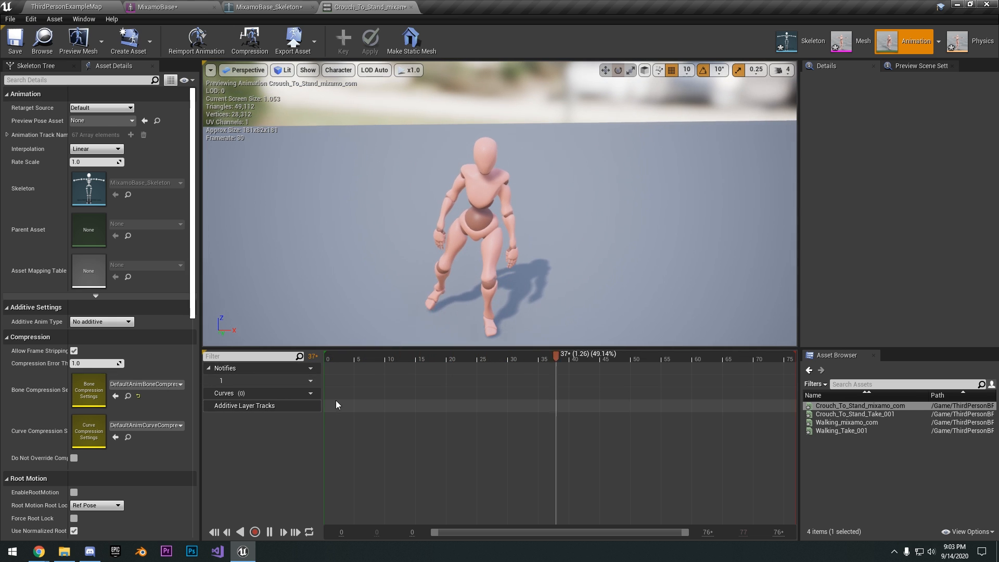
# Open the character's physics asset, run the physics simulation on its bodies, and stop it
pyautogui.click(971, 41)
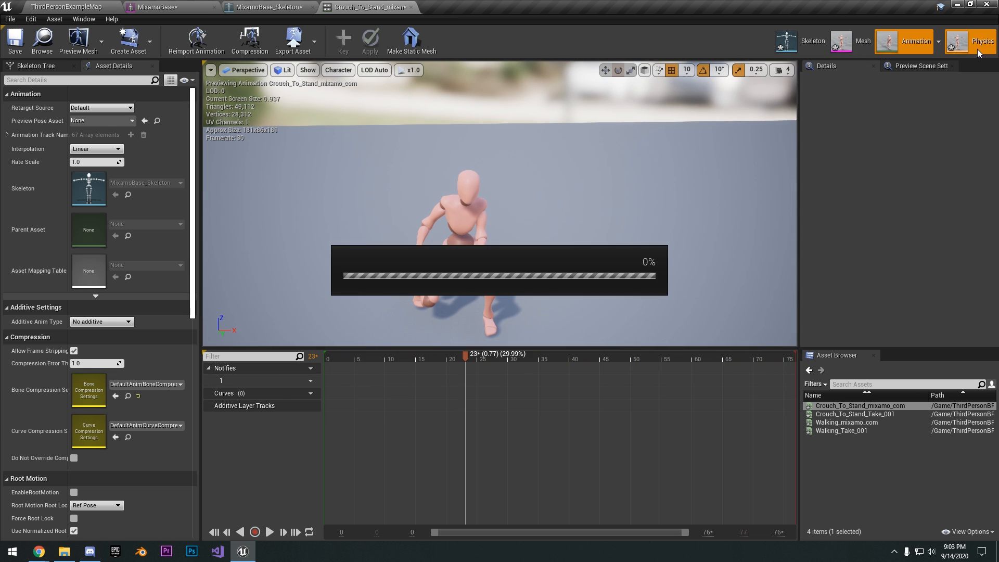
pyautogui.scroll(-5, 625, 166)
pyautogui.moveTo(624, 166)
pyautogui.mouseDown(button='right')
pyautogui.moveTo(634, 154)
pyautogui.moveTo(614, 164)
pyautogui.moveTo(629, 158)
pyautogui.mouseUp(button='right')
pyautogui.press('w')
pyautogui.click(647, 39)
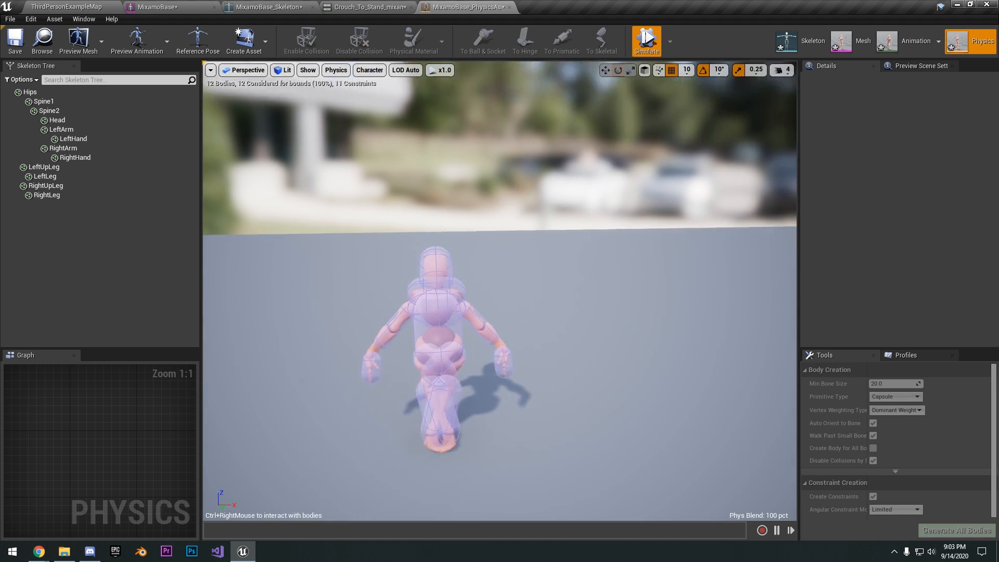
pyautogui.click(647, 39)
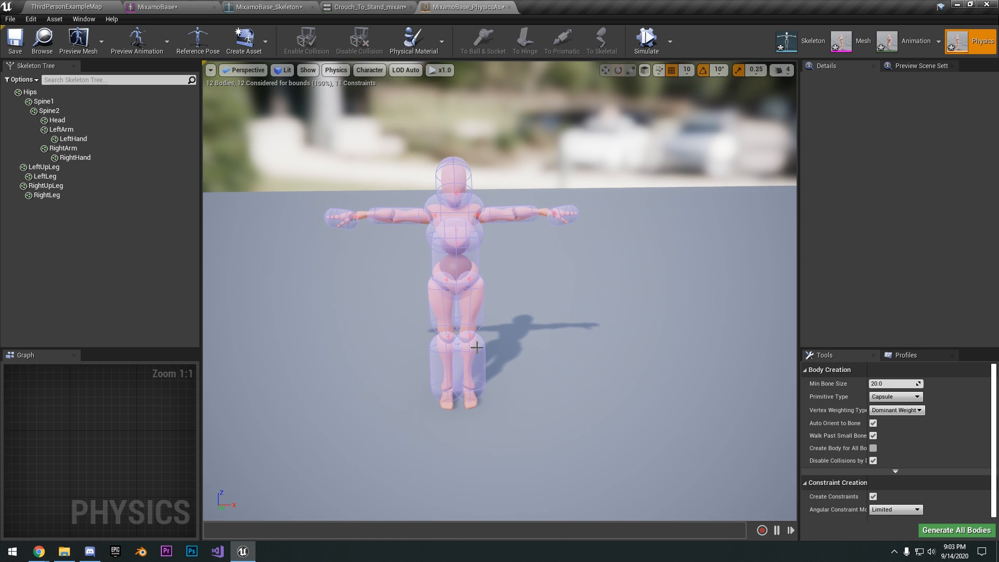
# Close the physics asset and the Crouch_To_Stand_mixamo_com animation editors
pyautogui.click(509, 7)
pyautogui.click(310, 10)
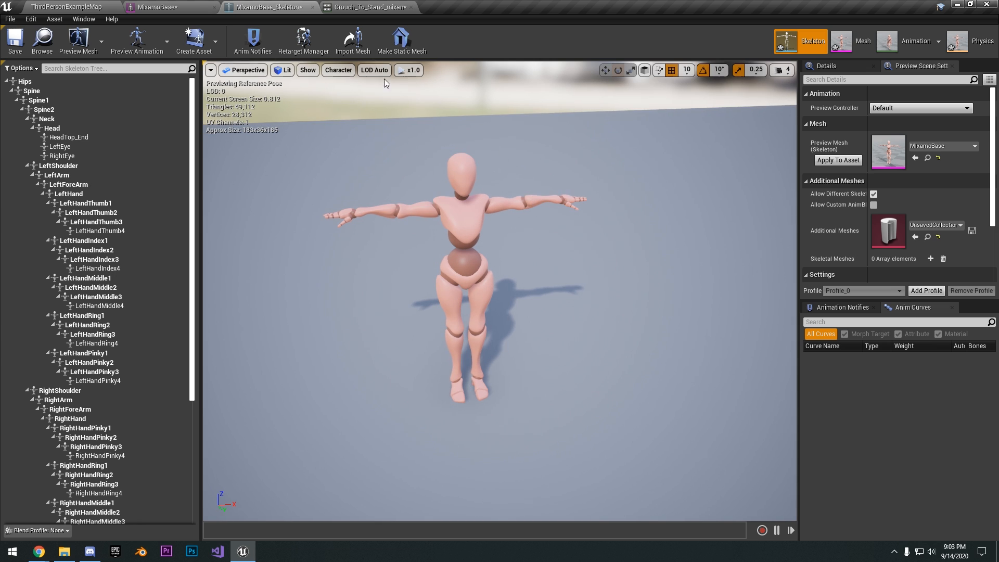
pyautogui.click(411, 7)
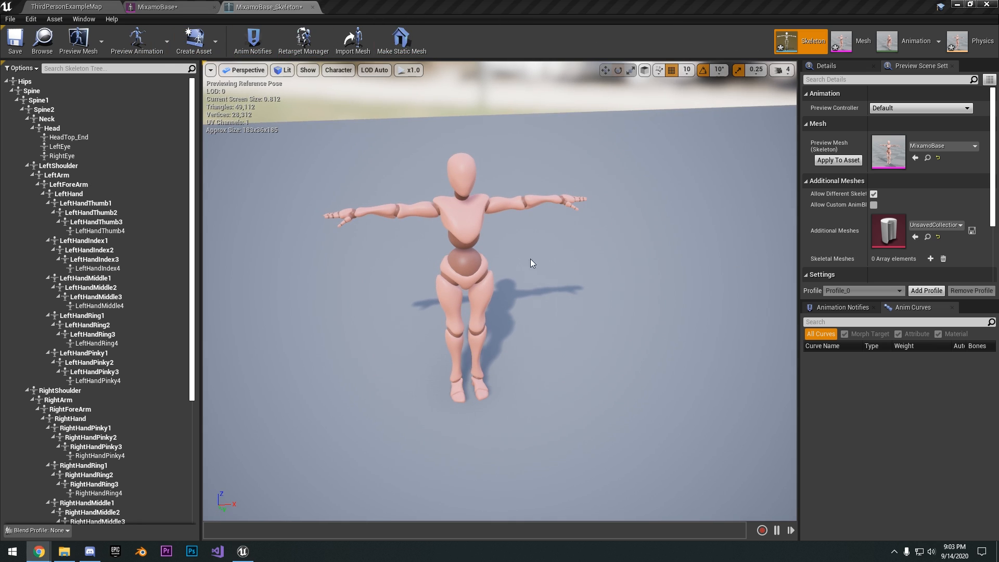
# Compare the Mixamo skeleton's T-pose with the default mannequin's pose in the level
pyautogui.moveTo(530, 259); pyautogui.dragTo(530, 244, button='right')
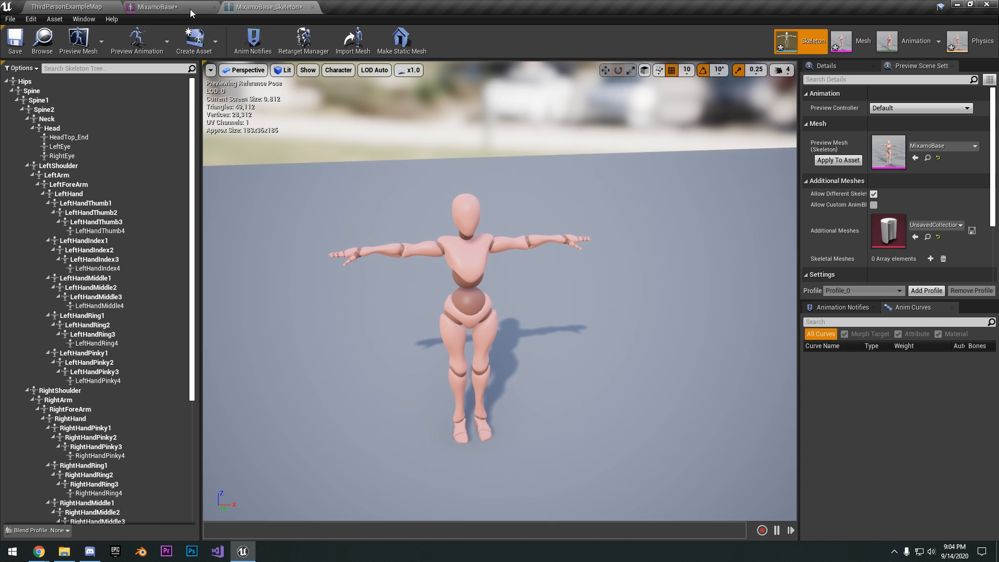
pyautogui.click(86, 7)
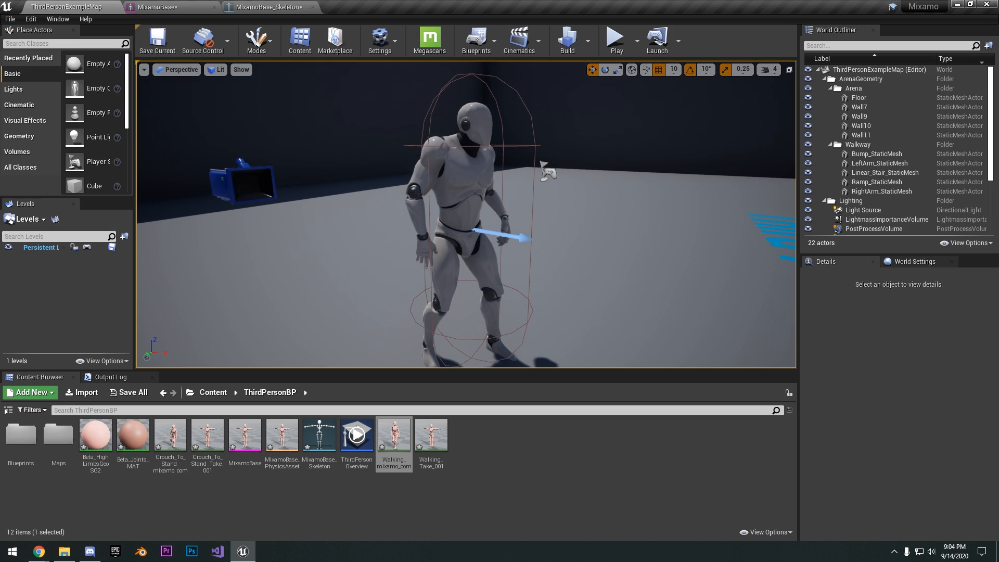
pyautogui.click(255, 7)
pyautogui.moveTo(577, 178); pyautogui.dragTo(570, 186, button='right')
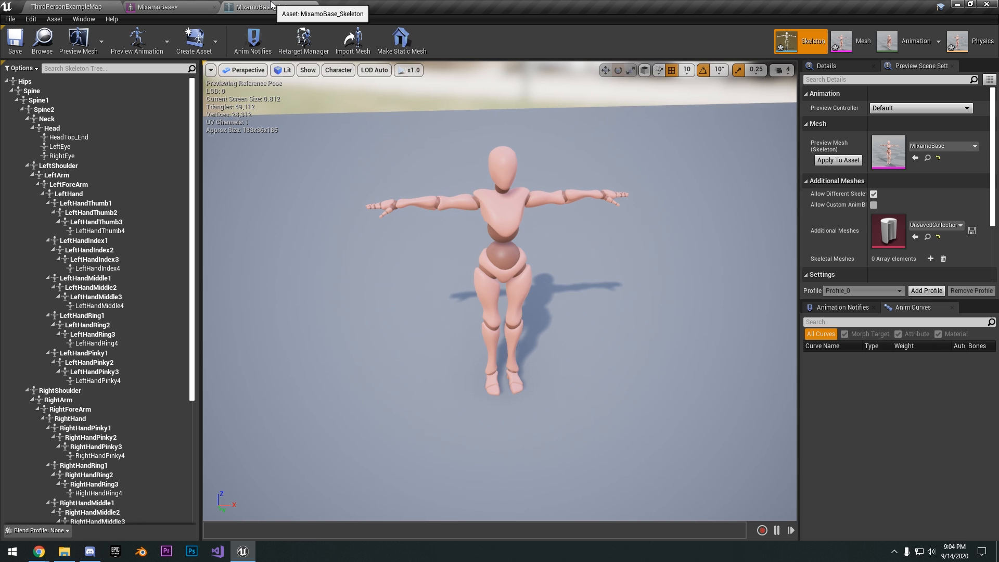
pyautogui.scroll(3, 510, 179)
pyautogui.moveTo(511, 178); pyautogui.dragTo(514, 152, button='right')
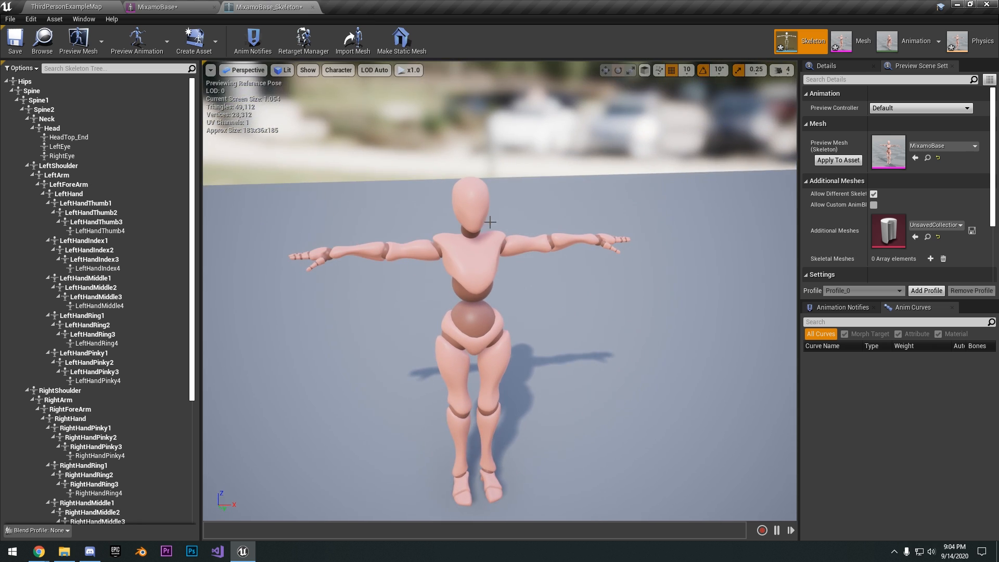
# Reopen the Walking_mixamo_com animation from the content folder and switch to the skeleton it uses
pyautogui.click(67, 7)
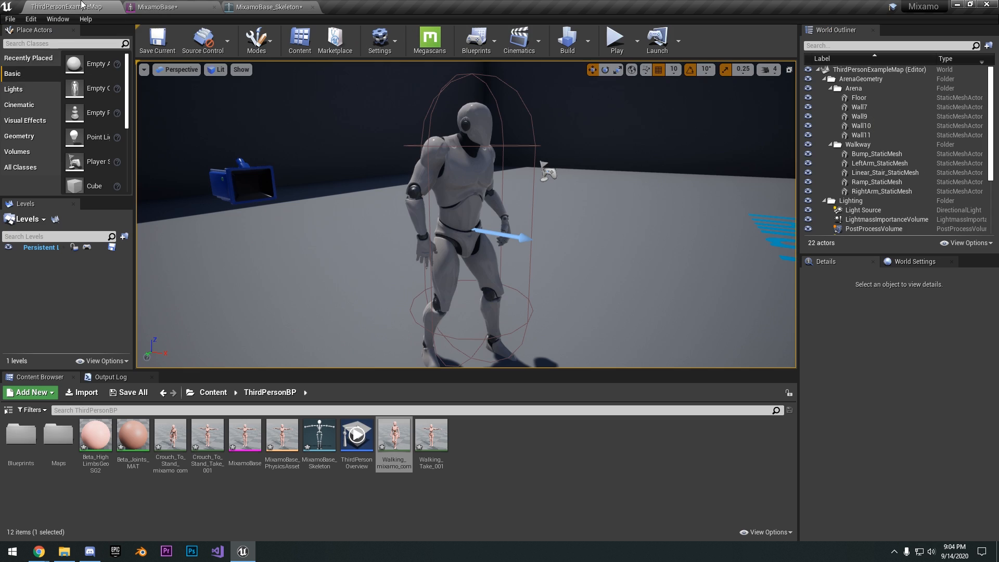
pyautogui.doubleClick(407, 442)
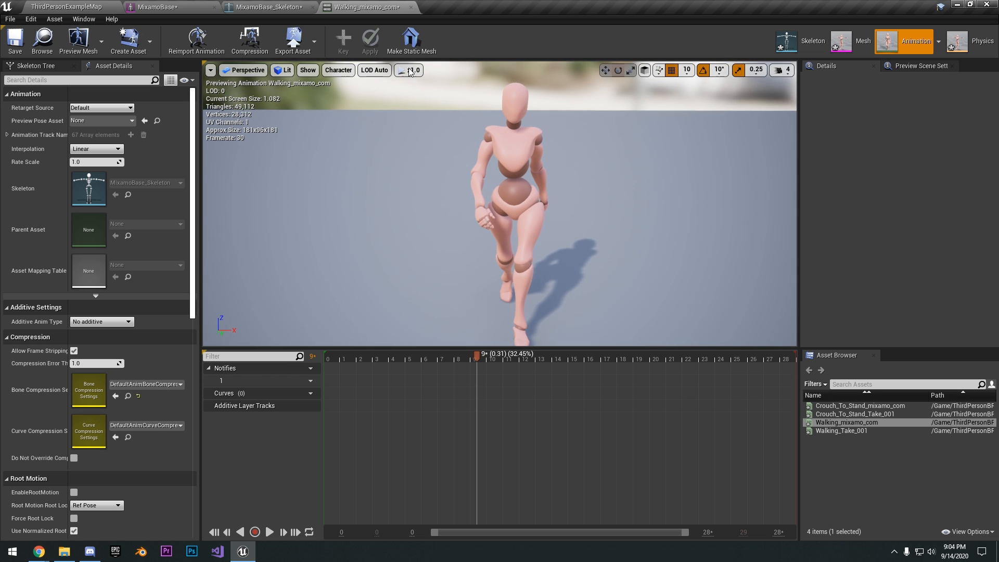
pyautogui.click(800, 47)
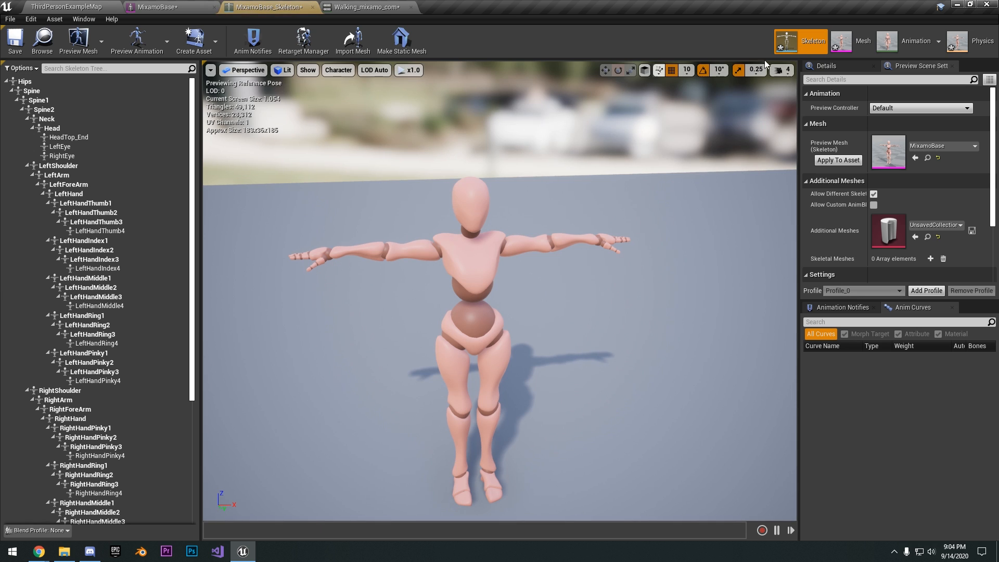
# Open the Retarget Manager for the MixamoBase skeleton and assign the Humanoid rig
pyautogui.click(295, 51)
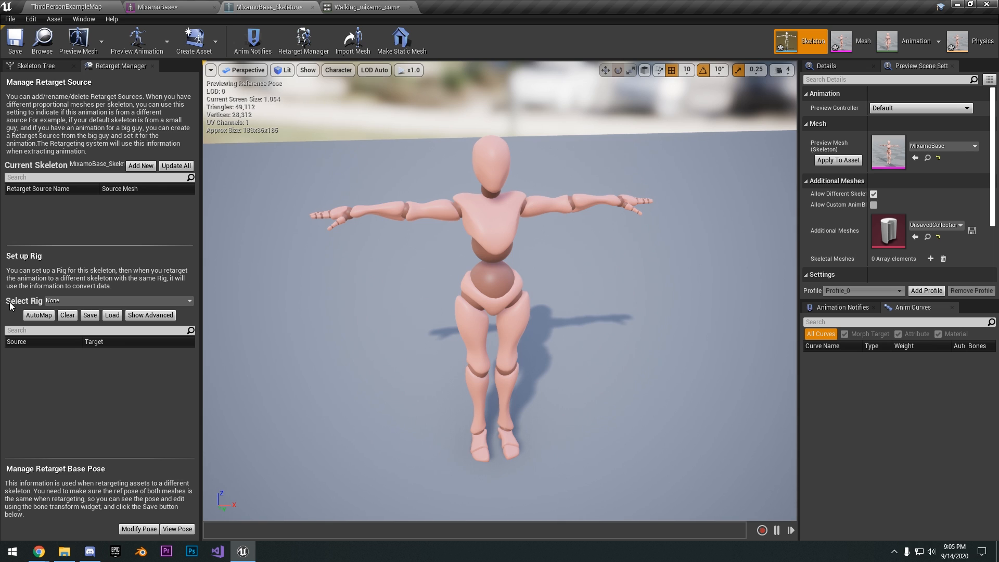
pyautogui.click(56, 302)
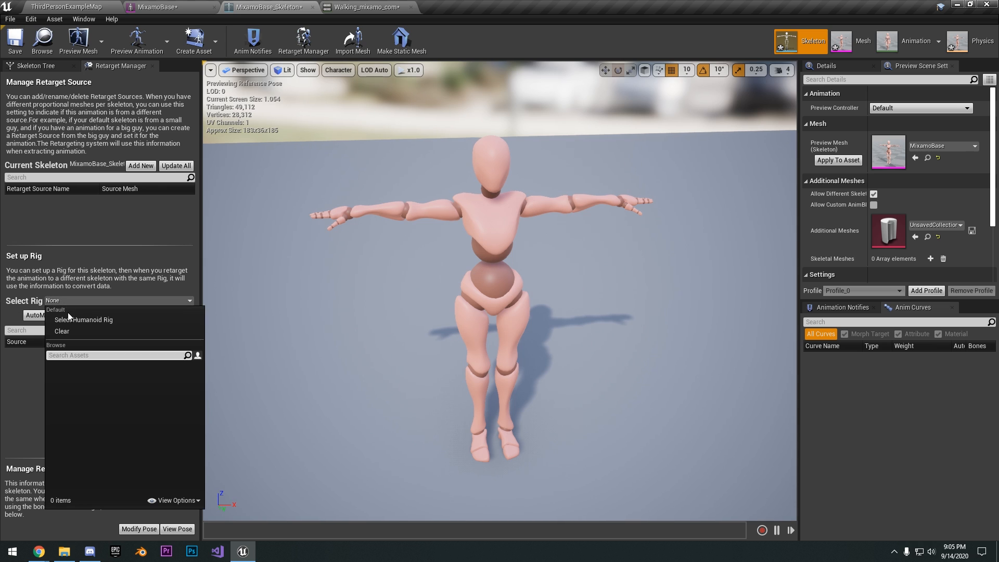
pyautogui.click(80, 321)
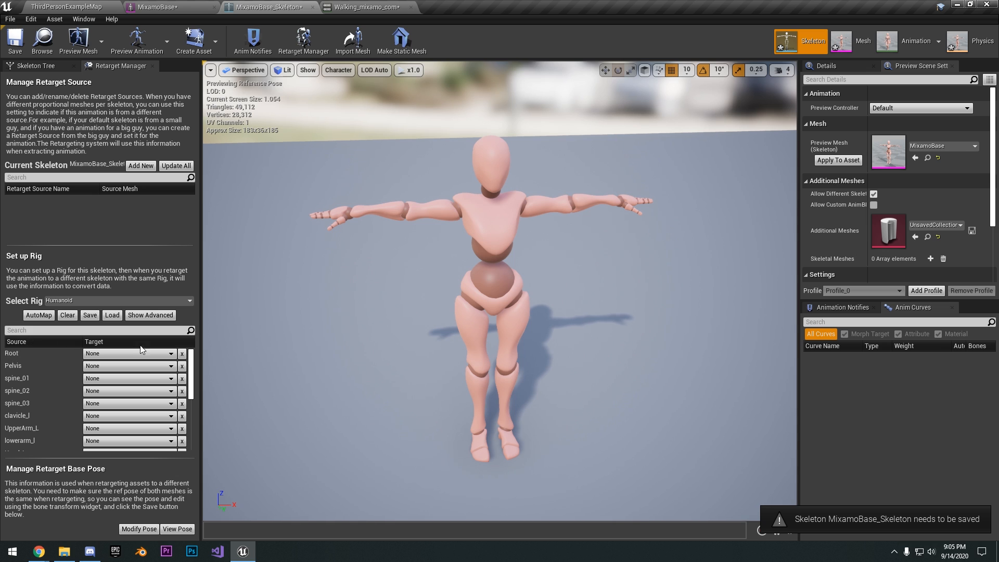
# Widen the retargeting area and auto-map the Humanoid rig's nodes to the skeleton's bones, checking the Root node's target
pyautogui.moveTo(206, 350); pyautogui.dragTo(289, 350)
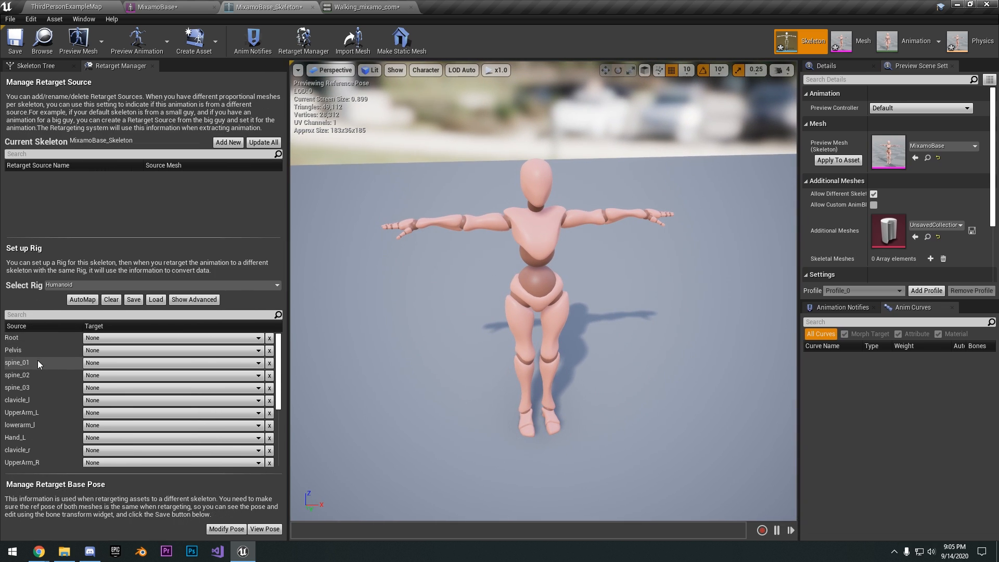
pyautogui.scroll(-5, 39, 387)
pyautogui.scroll(5, 42, 396)
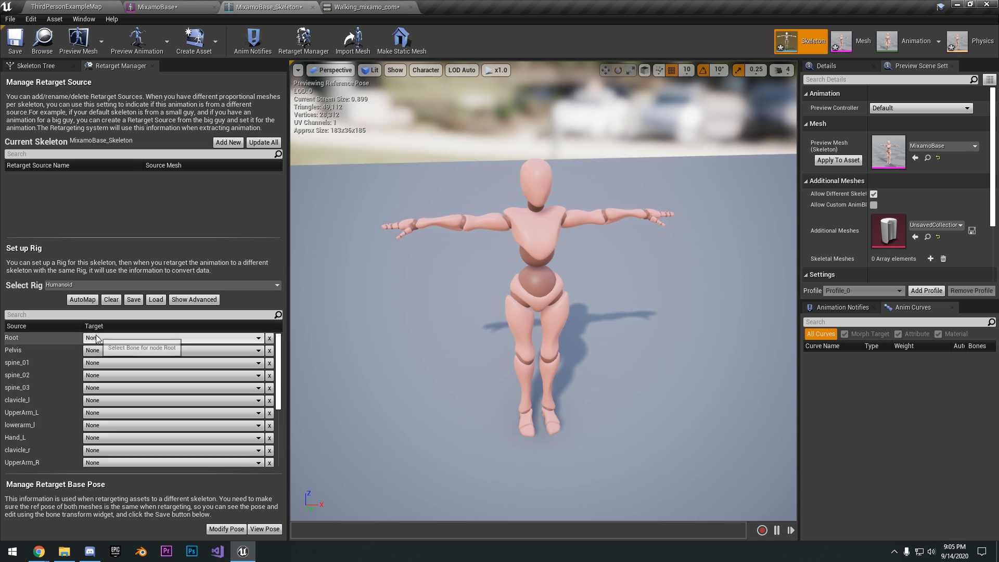
pyautogui.click(93, 302)
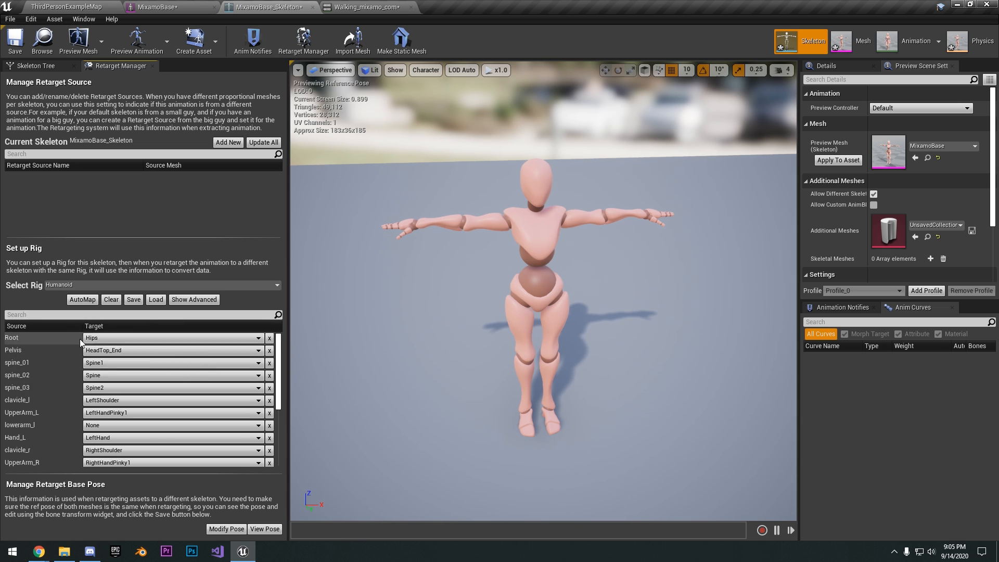
pyautogui.click(94, 339)
pyautogui.click(30, 341)
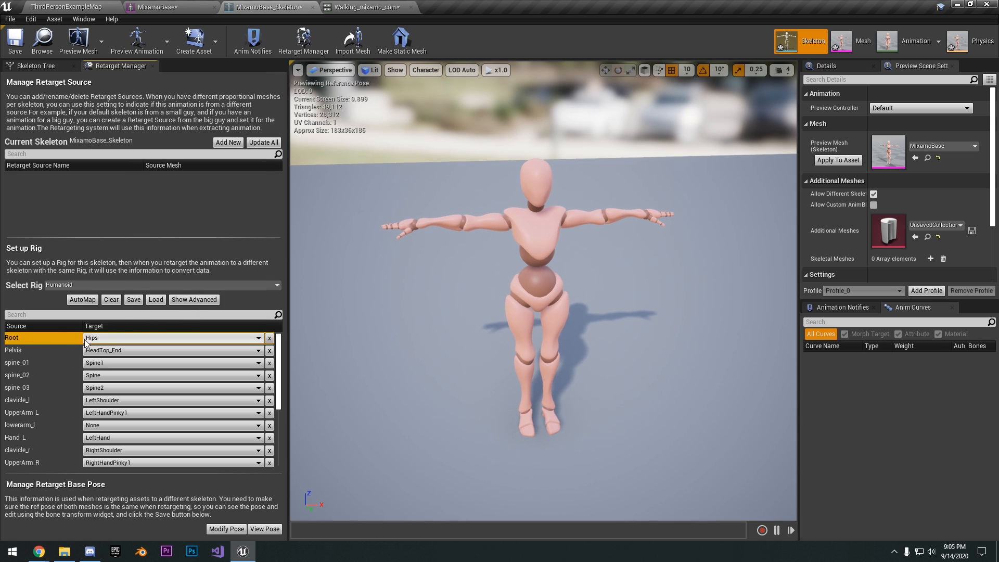
# Examine the auto-mapped target bones of the Root and Pelvis nodes and the rest of the rig list
pyautogui.click(92, 339)
pyautogui.click(27, 347)
pyautogui.click(95, 350)
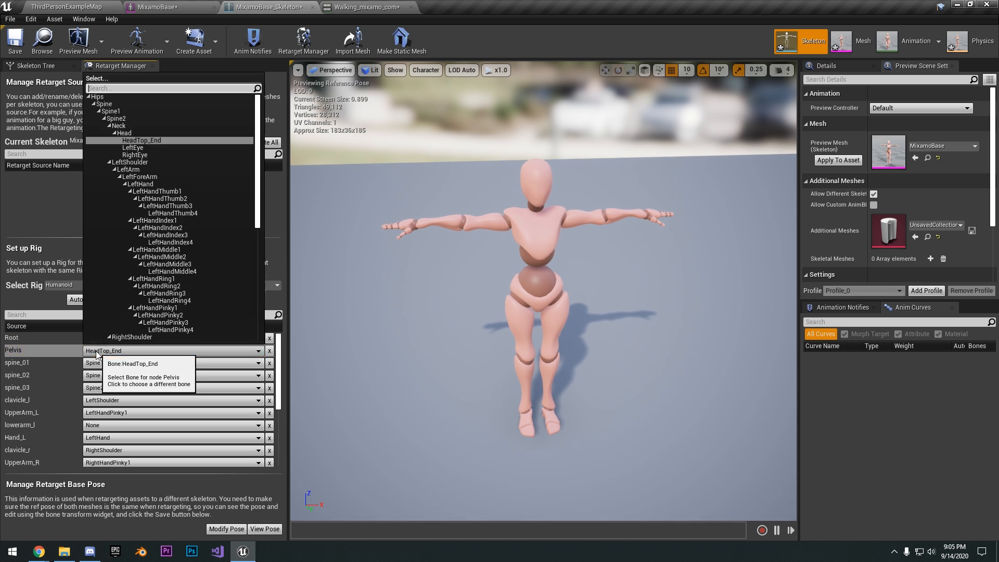
pyautogui.click(65, 351)
pyautogui.scroll(-3, 68, 359)
pyautogui.scroll(2, 68, 361)
pyautogui.scroll(1, 73, 373)
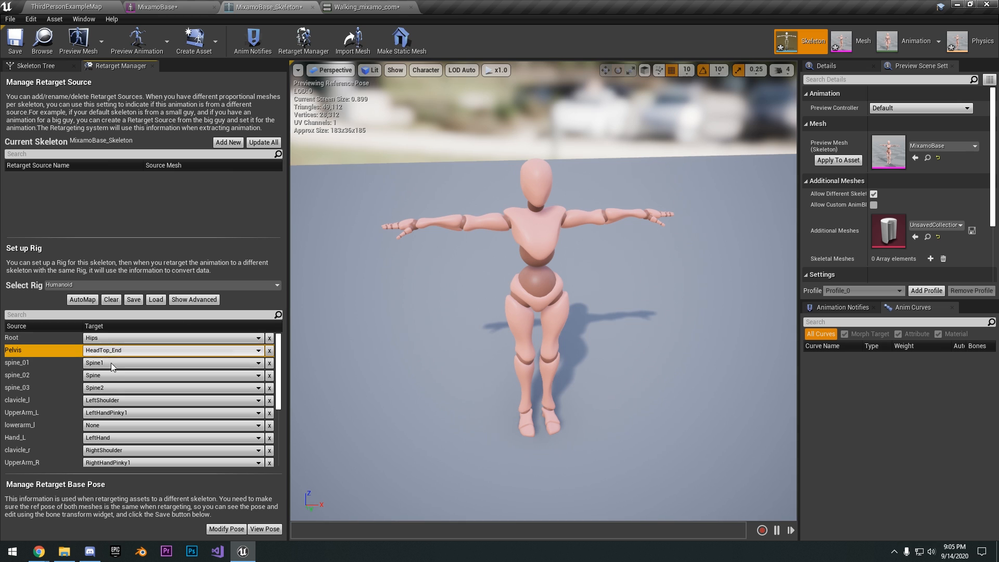
pyautogui.click(38, 339)
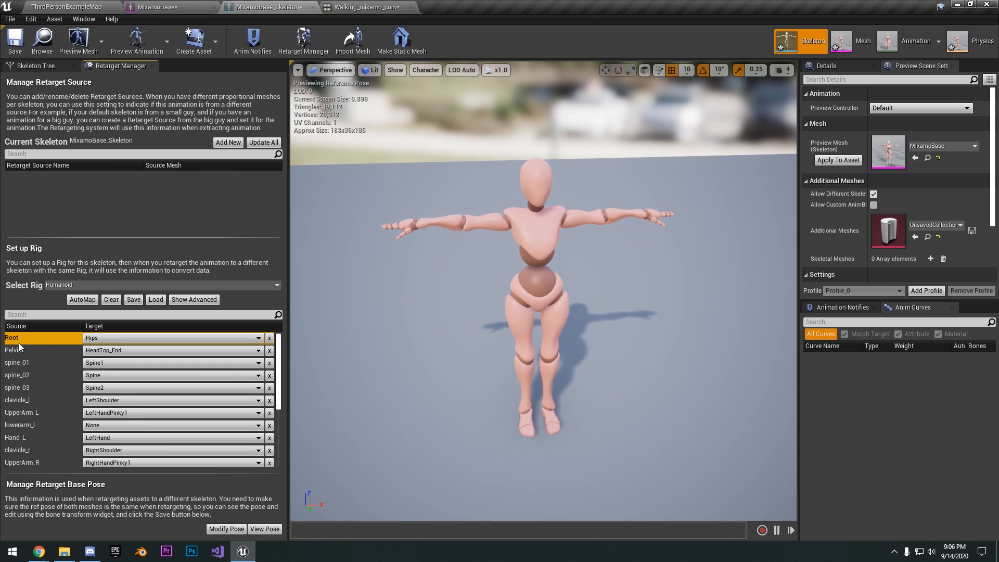
# Correct the first rig nodes by clearing Root's target and mapping Pelvis to Hips and spine_01 to Spine
pyautogui.click(92, 340)
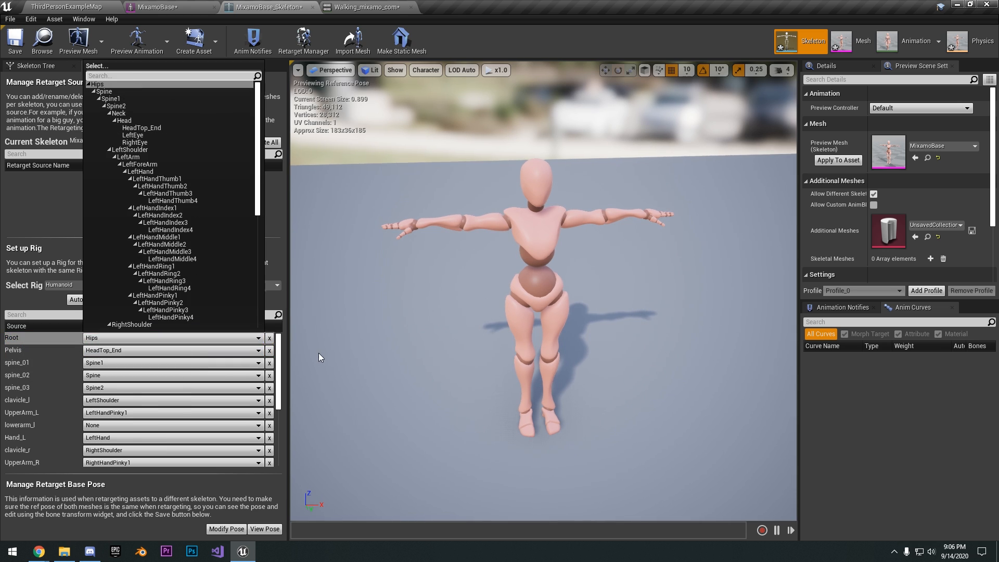
pyautogui.click(269, 341)
pyautogui.click(96, 351)
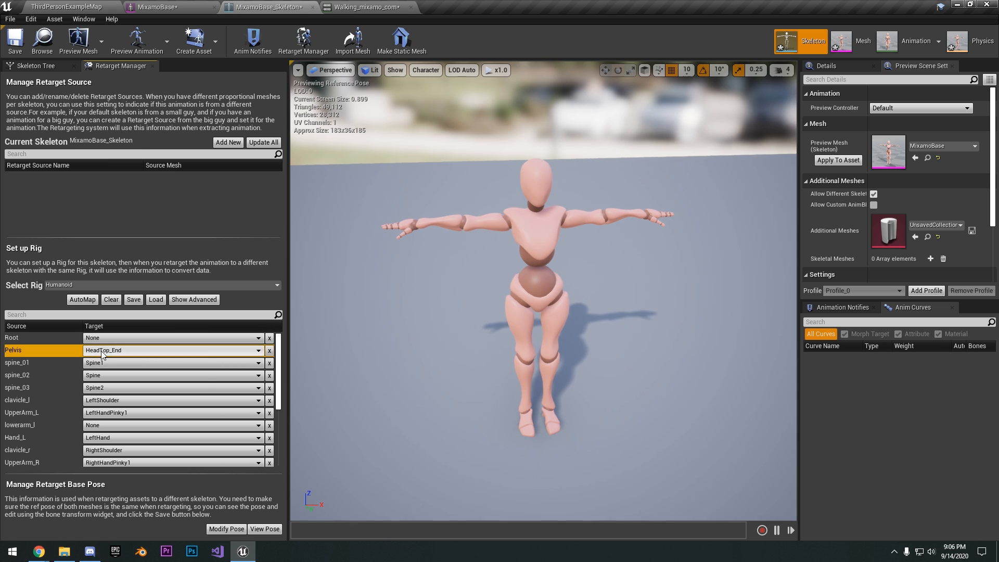
pyautogui.click(104, 97)
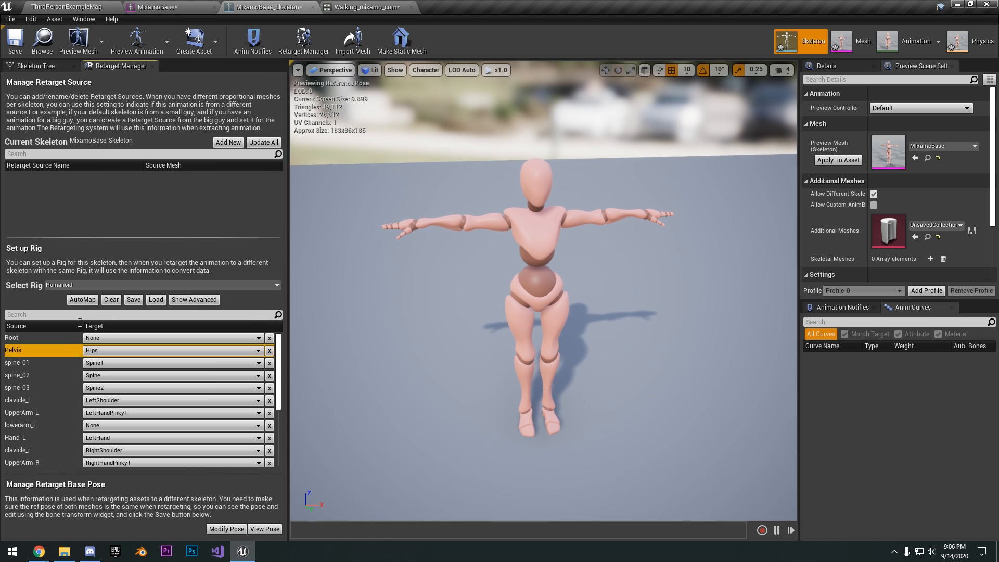
pyautogui.click(114, 362)
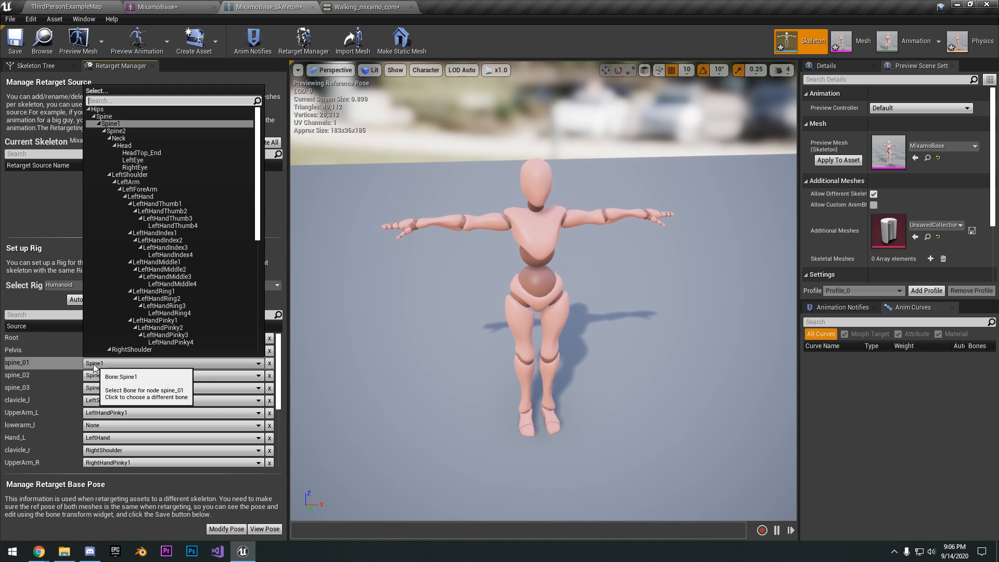
pyautogui.click(123, 117)
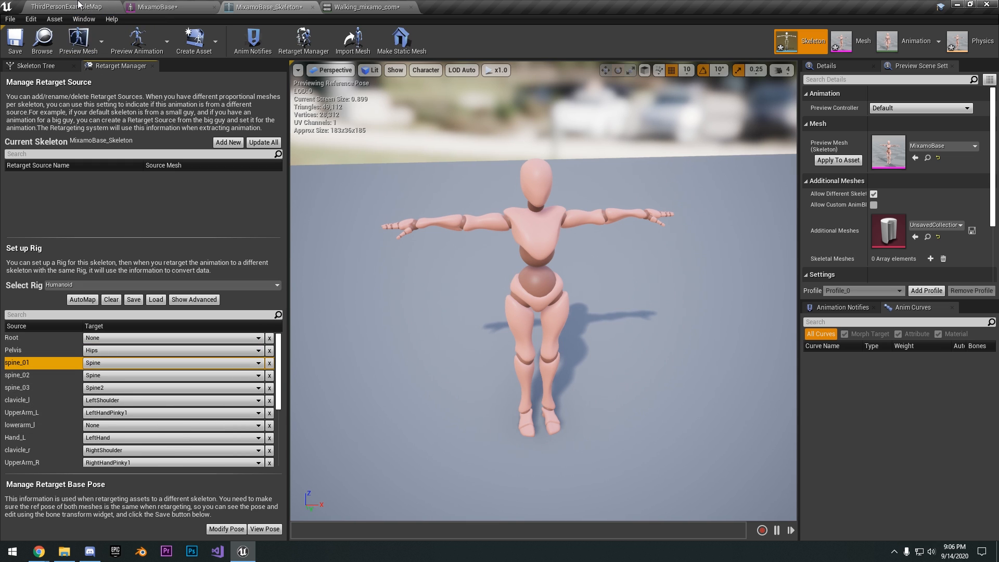
# Search the level editor's Content folder for sk_m, open the SK_Mannequin mesh and switch to its skeleton
pyautogui.click(81, 6)
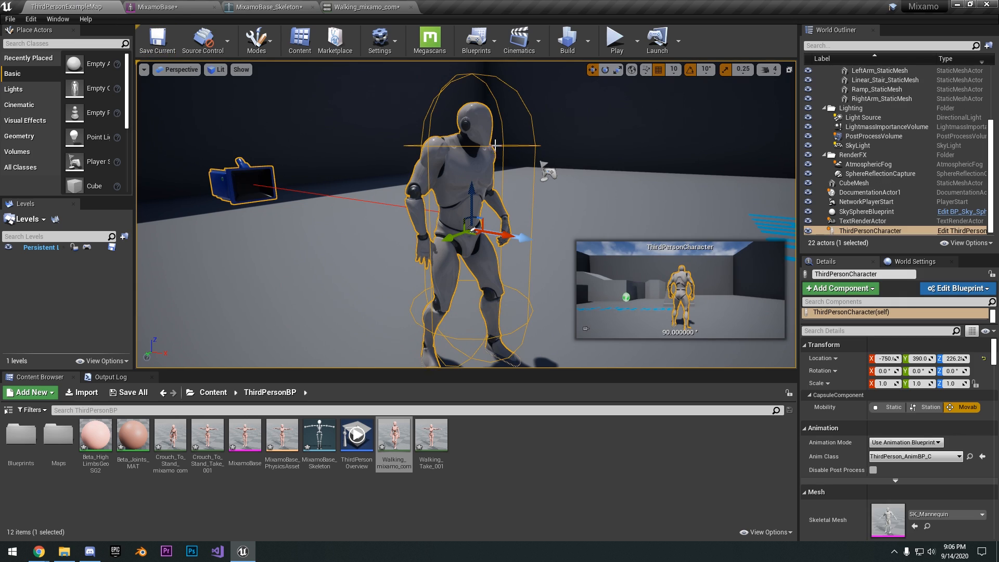
pyautogui.click(213, 391)
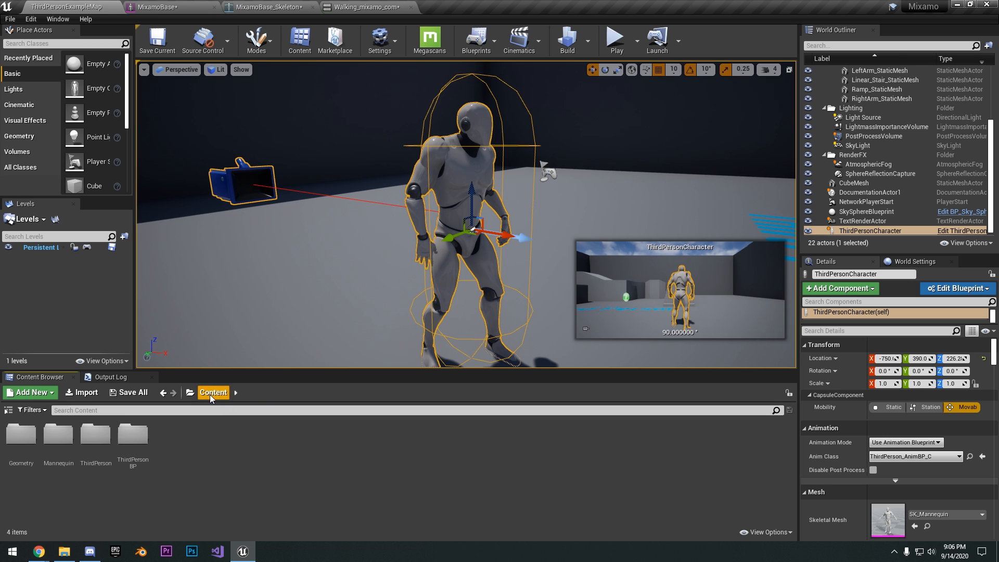
pyautogui.write('sk_m')
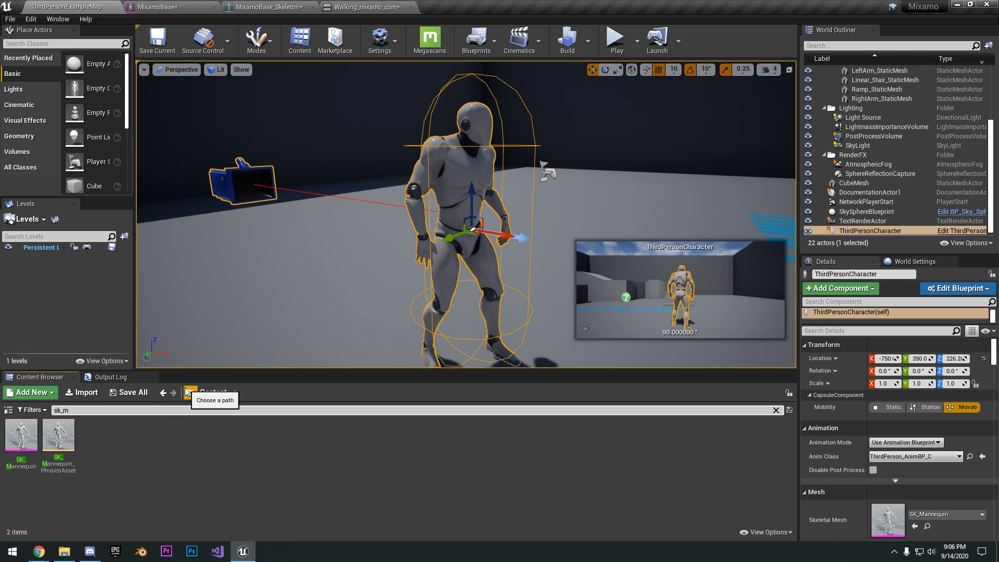
pyautogui.doubleClick(21, 435)
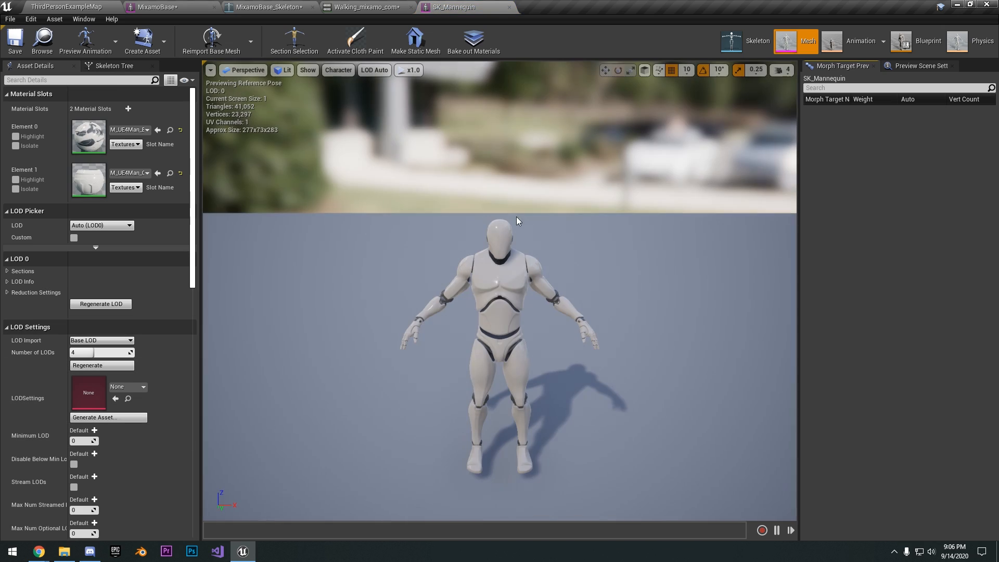
pyautogui.click(762, 46)
# Inspect the root, pelvis and spine_01 bones of the mannequin skeleton, and return to MixamoBase_Skeleton
pyautogui.click(34, 83)
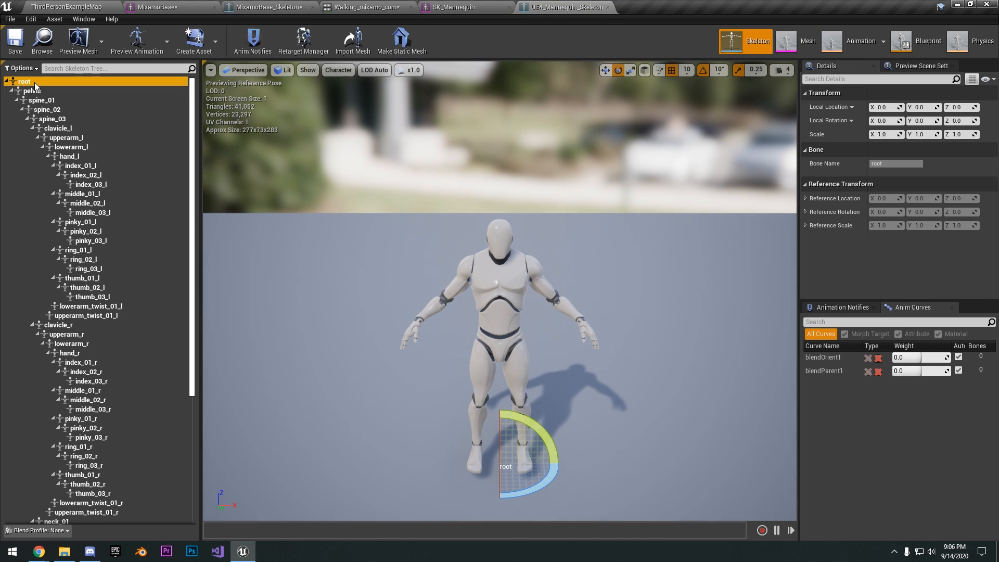
pyautogui.click(32, 92)
pyautogui.click(37, 102)
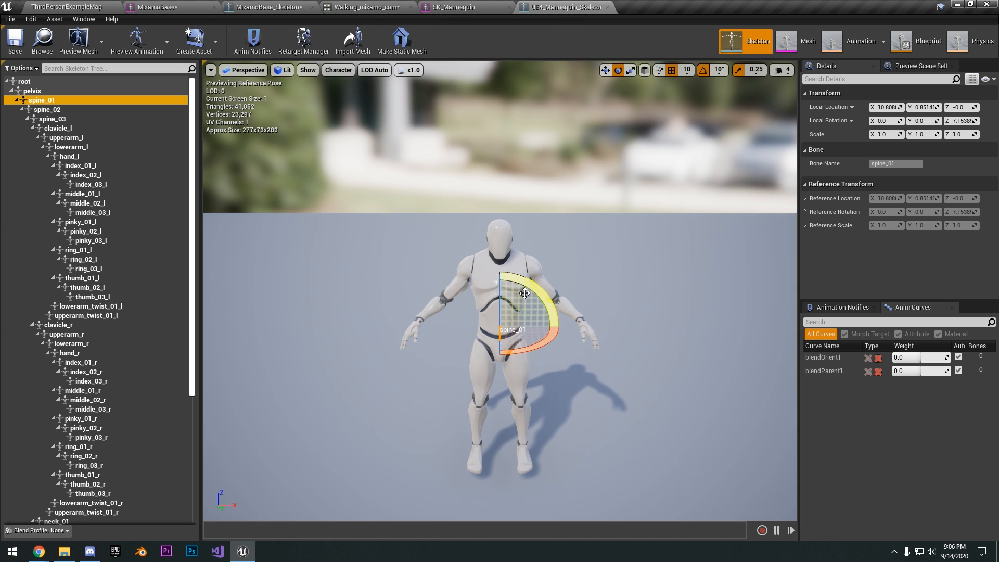
pyautogui.click(473, 9)
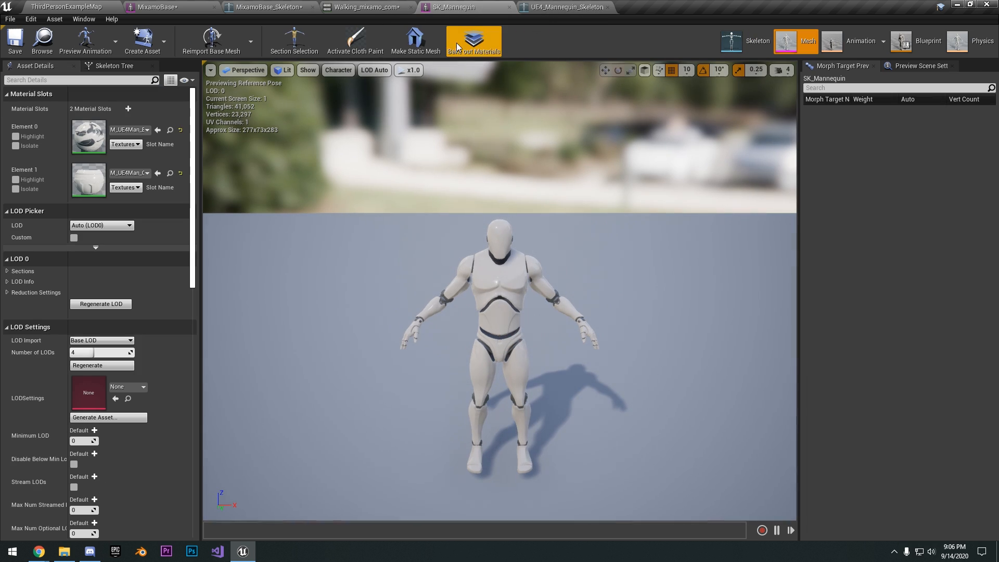
pyautogui.click(347, 7)
pyautogui.click(295, 6)
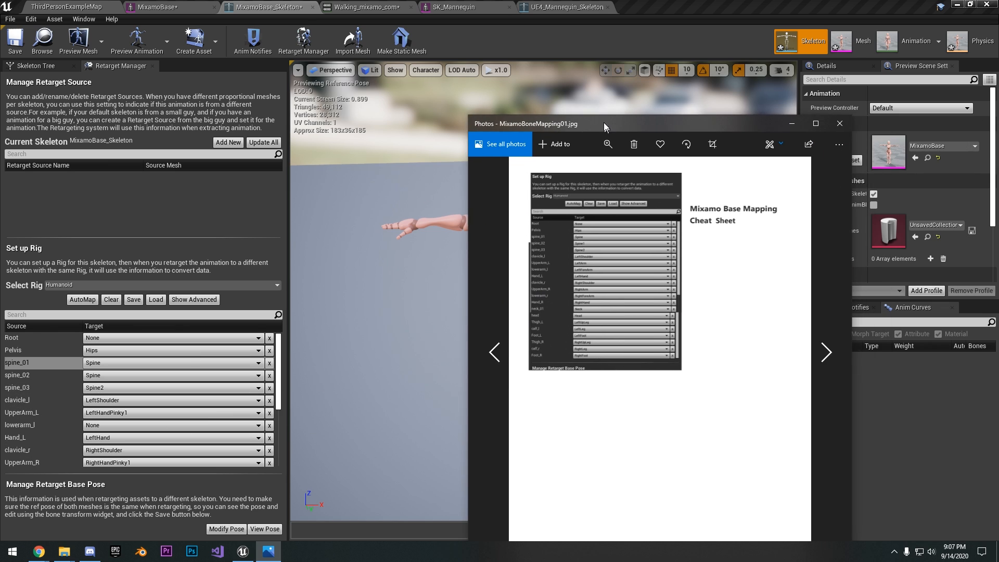
# Enlarge the MixamoBoneMapping01.jpg cheat sheet in Photos, read the base bone mapping and close the image
pyautogui.moveTo(604, 123); pyautogui.dragTo(582, 1)
pyautogui.click(447, 30)
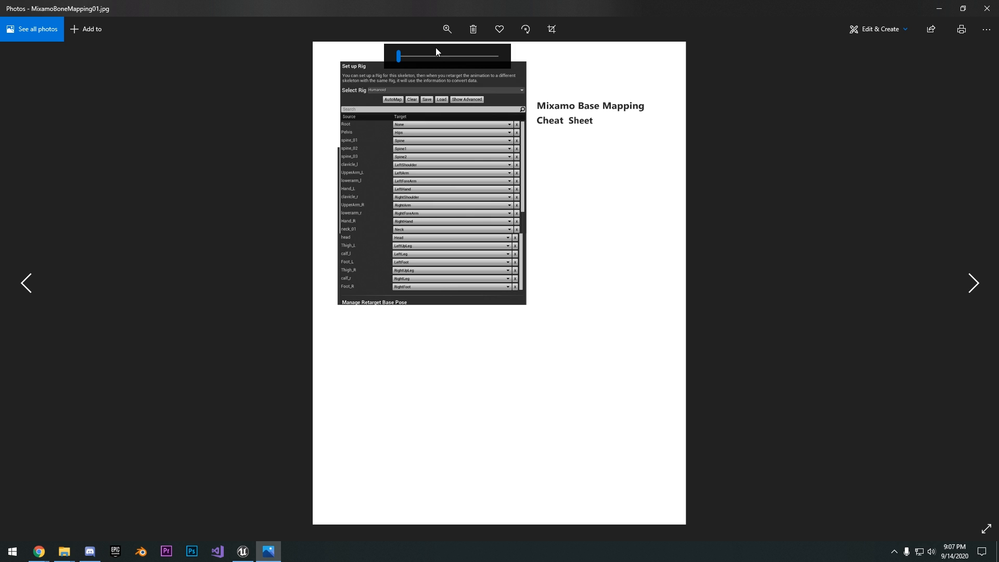
pyautogui.moveTo(436, 55); pyautogui.dragTo(403, 60)
pyautogui.moveTo(441, 129); pyautogui.dragTo(446, 151)
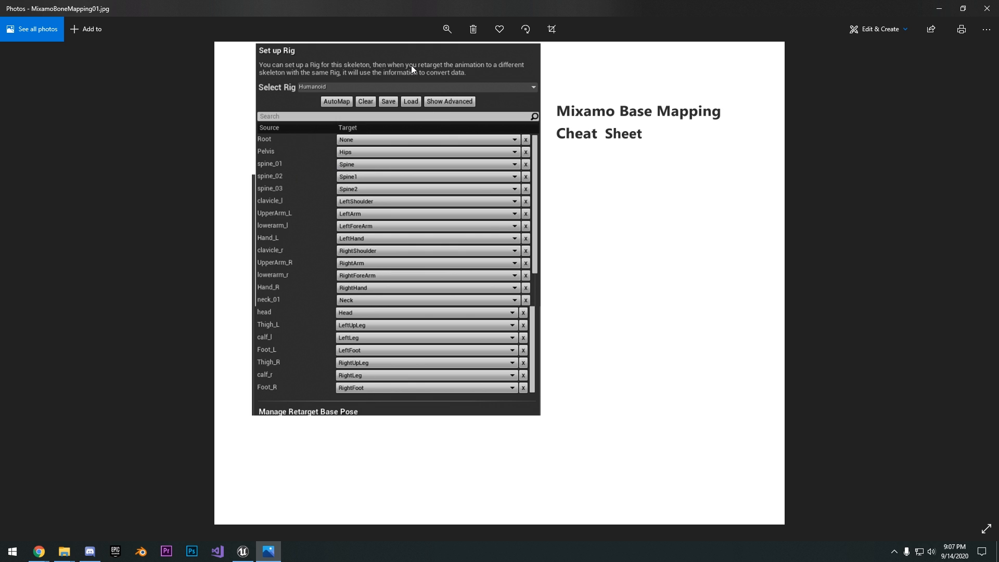
pyautogui.click(985, 6)
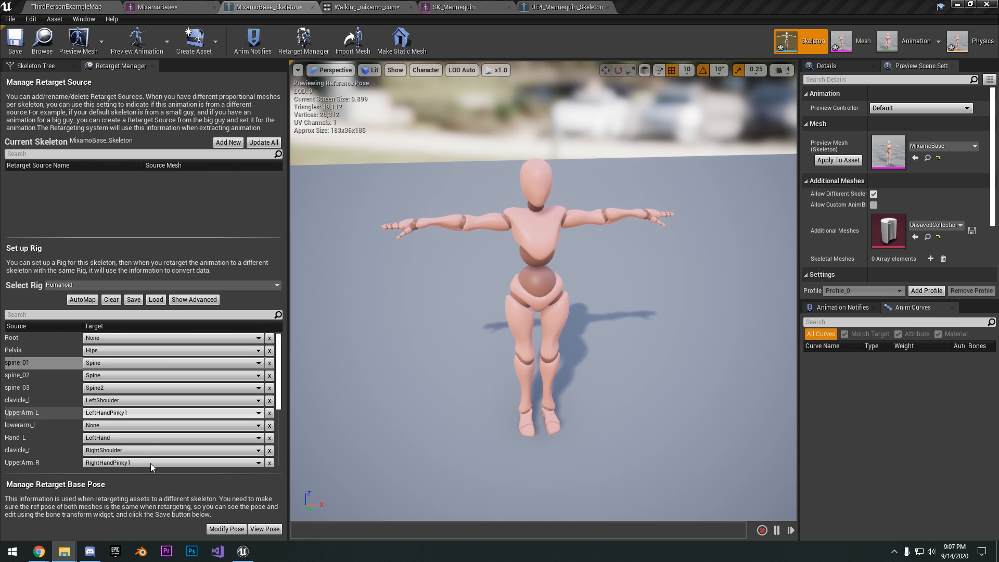
# Show the Humanoid rig's advanced configuration and review the target bones assigned to its finger and twist nodes
pyautogui.click(198, 301)
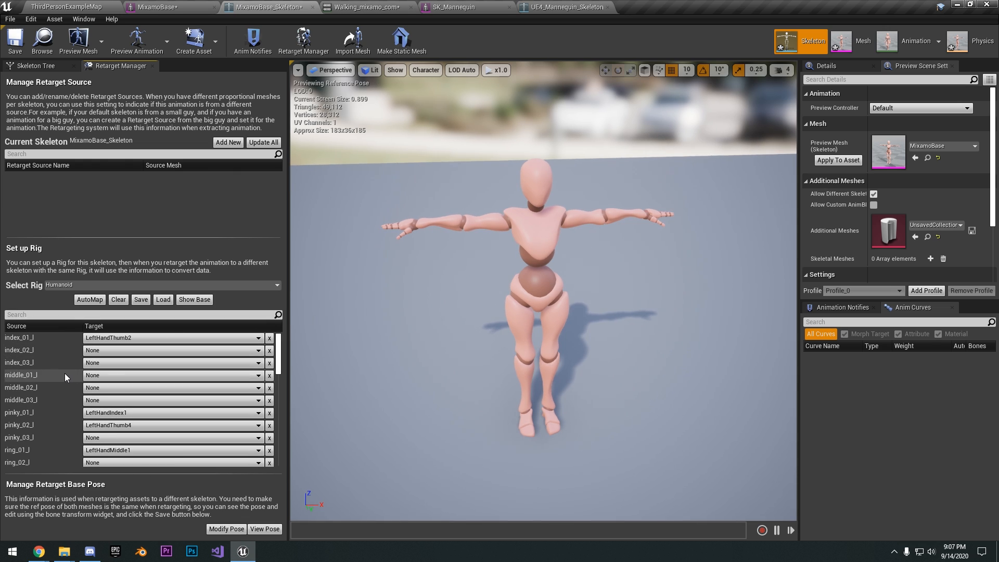
pyautogui.scroll(-1, 68, 354)
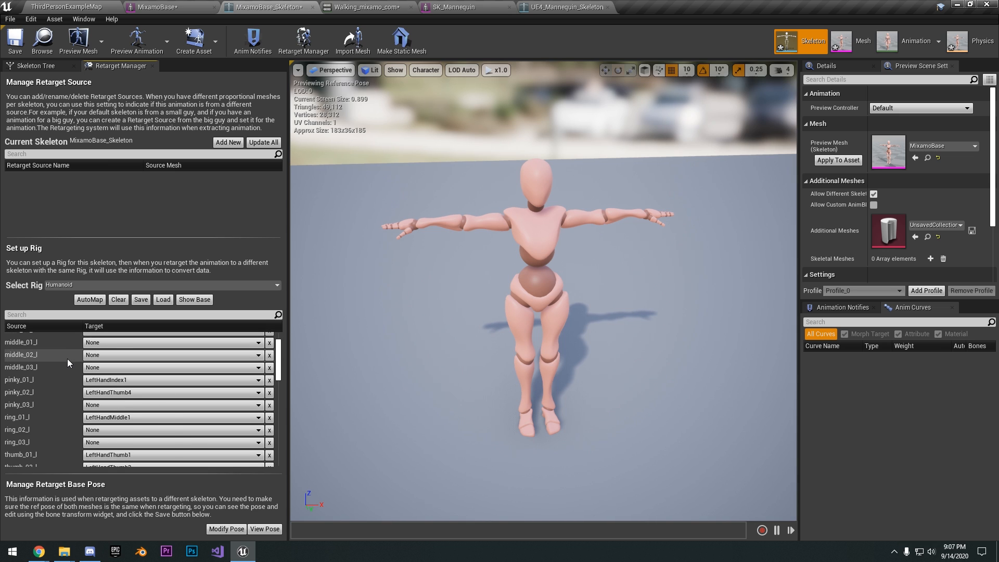
pyautogui.scroll(-5, 66, 359)
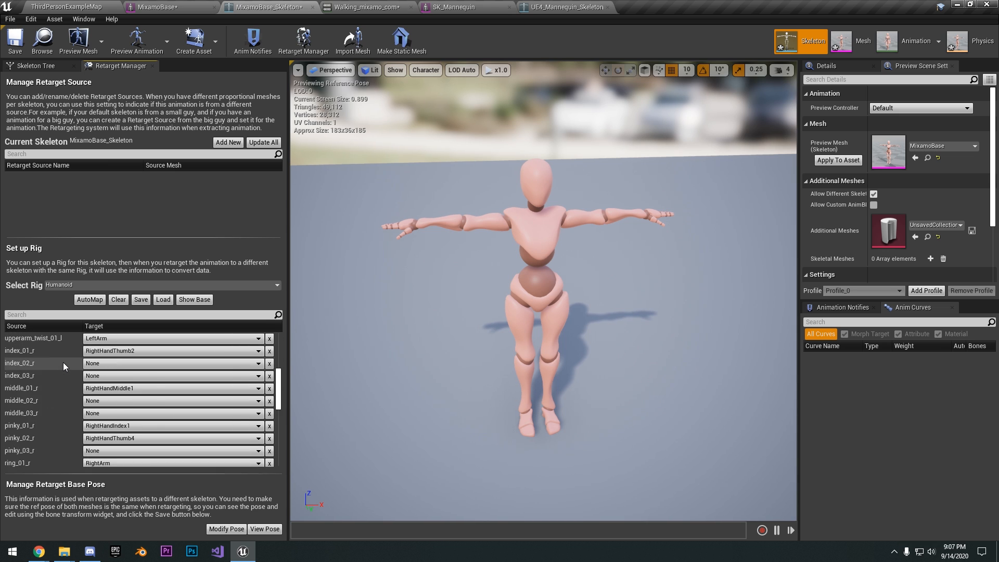
pyautogui.scroll(2, 64, 362)
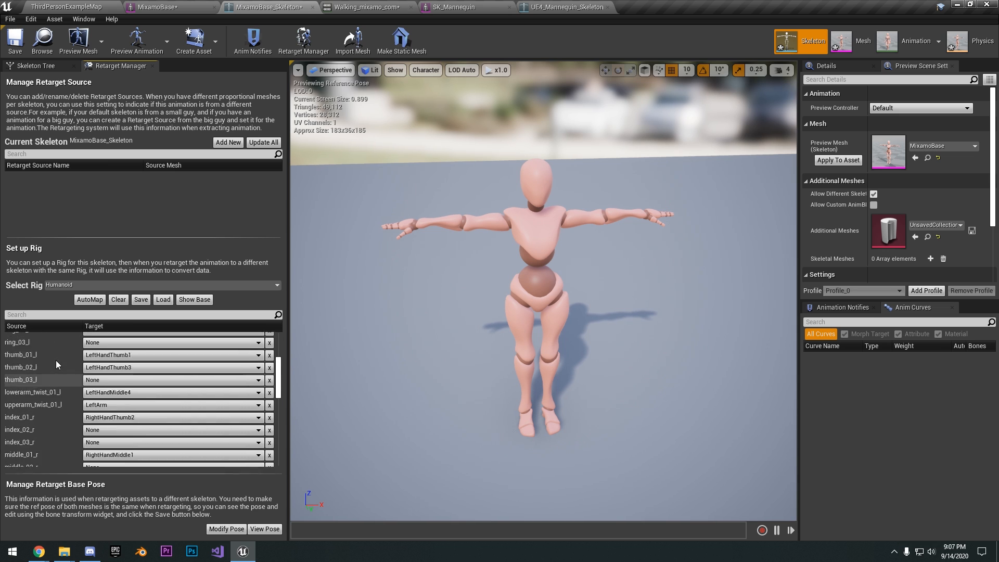
pyautogui.scroll(4, 55, 361)
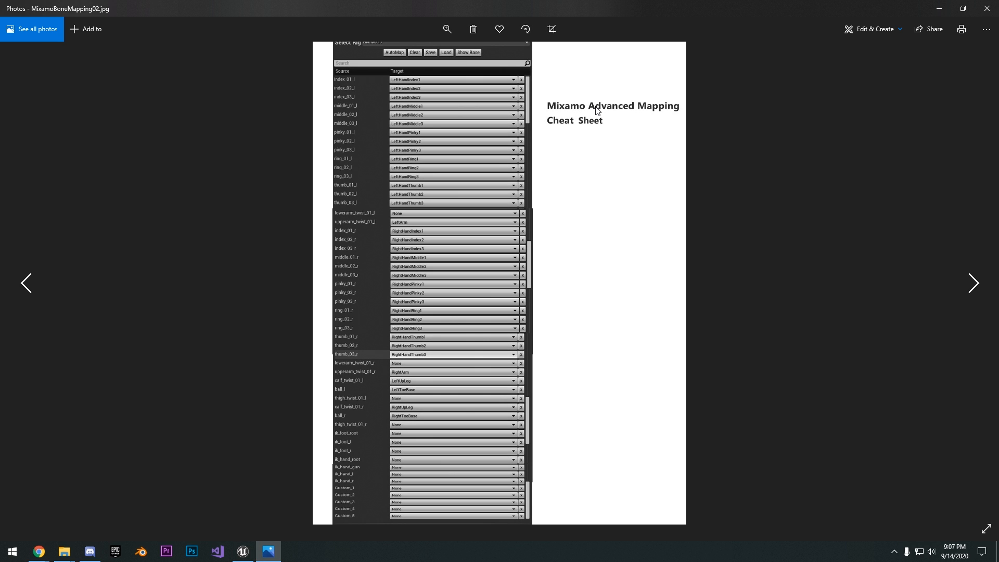
# Zoom into the MixamoBoneMapping02.jpg cheat sheet in Photos and read through the advanced bone mapping
pyautogui.click(448, 29)
pyautogui.moveTo(400, 57)
pyautogui.mouseDown()
pyautogui.moveTo(429, 56)
pyautogui.moveTo(413, 56)
pyautogui.mouseUp()
pyautogui.moveTo(343, 149); pyautogui.dragTo(508, 335)
pyautogui.moveTo(414, 207); pyautogui.dragTo(413, 331)
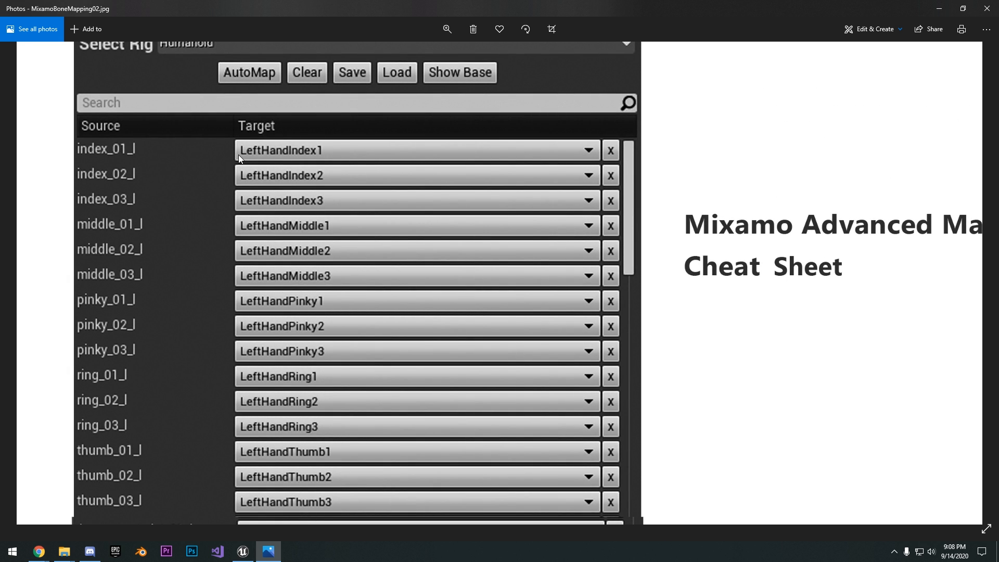
pyautogui.scroll(-7, 239, 176)
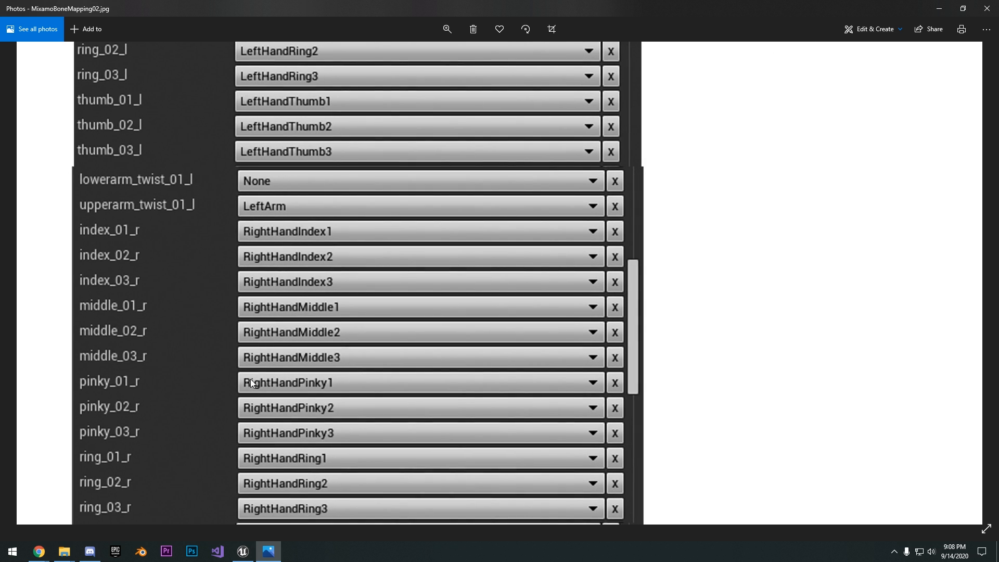
pyautogui.scroll(-5, 251, 312)
pyautogui.click(447, 29)
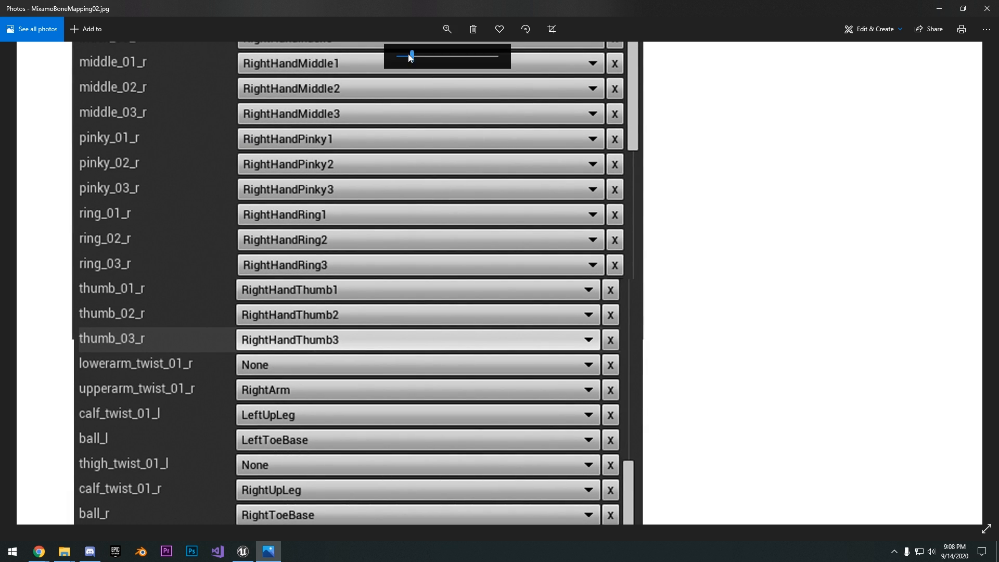
pyautogui.moveTo(412, 56); pyautogui.dragTo(398, 57)
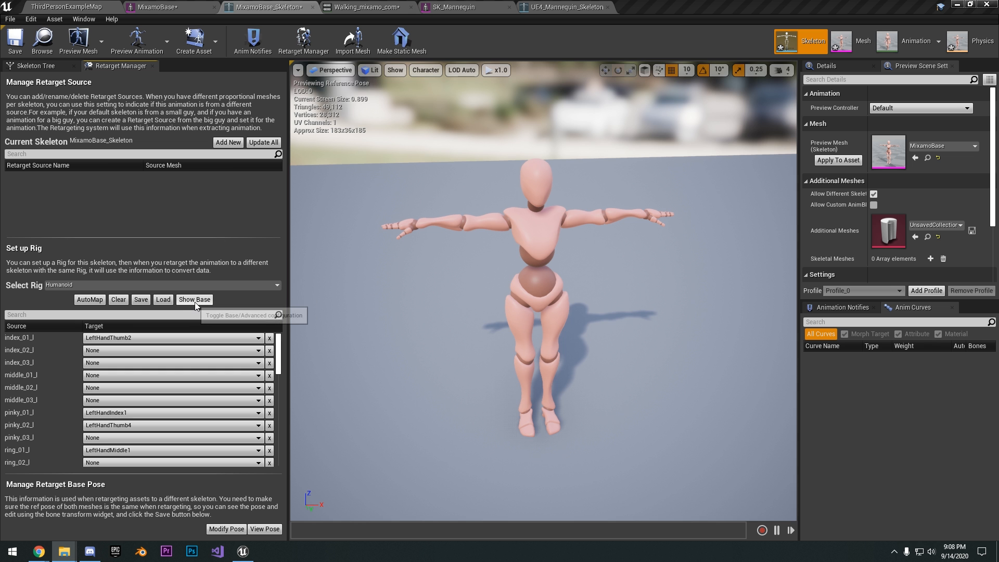
# Return to the rig's base configuration in the Retarget Manager and map spine_02 to Spine1
pyautogui.click(202, 301)
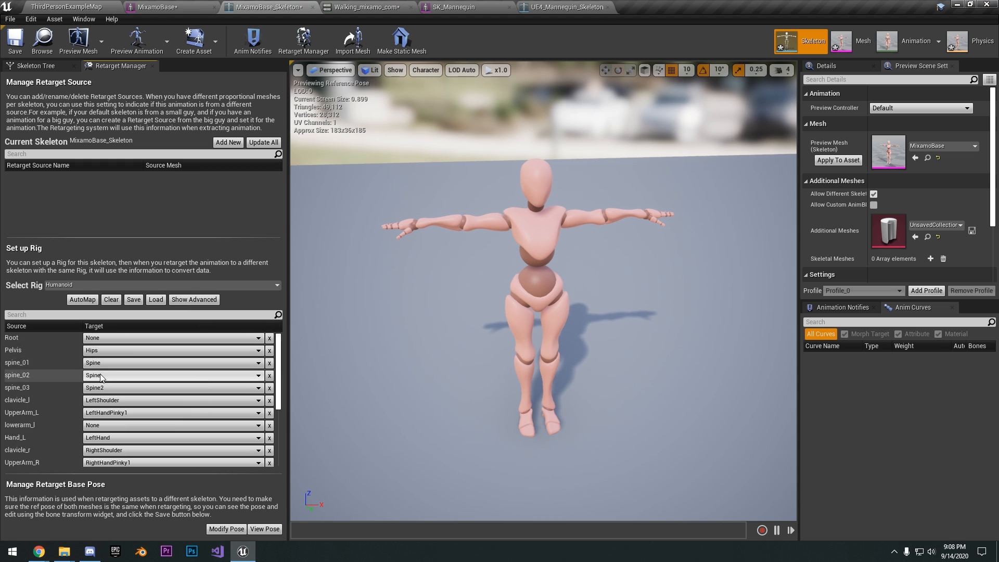
pyautogui.click(195, 302)
pyautogui.click(194, 299)
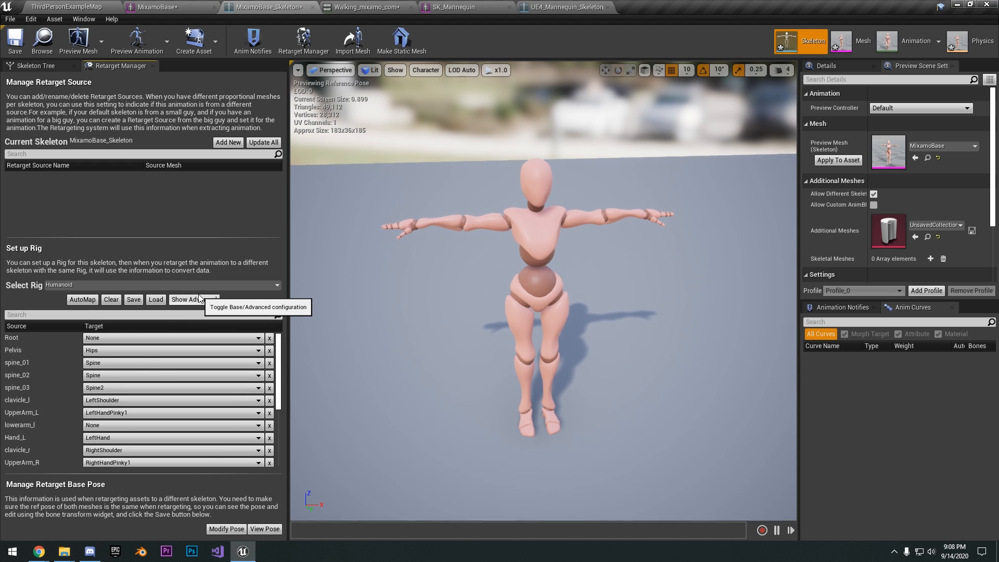
pyautogui.click(172, 387)
pyautogui.click(45, 400)
# Map UpperArm_L to LeftArm and lowerarm_l to LeftForeArm, and check the Hand_L and clavicle_r nodes
pyautogui.click(45, 411)
pyautogui.click(109, 413)
pyautogui.click(132, 232)
pyautogui.click(108, 426)
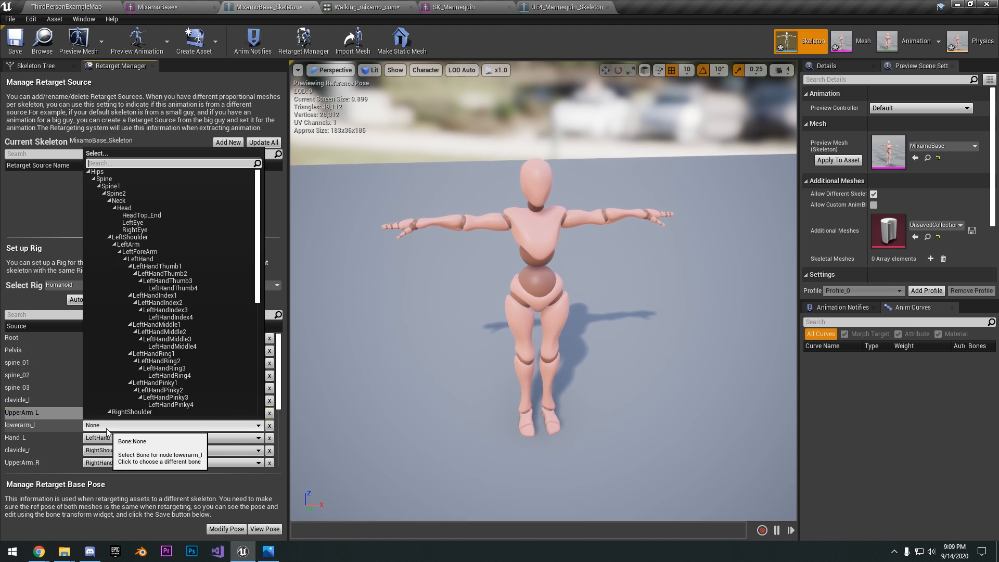
pyautogui.click(148, 253)
pyautogui.click(74, 424)
pyautogui.click(67, 438)
pyautogui.click(71, 450)
# Map UpperArm_R to RightArm and lowerarm_r to RightForeArm in the Humanoid rig
pyautogui.scroll(-2, 75, 442)
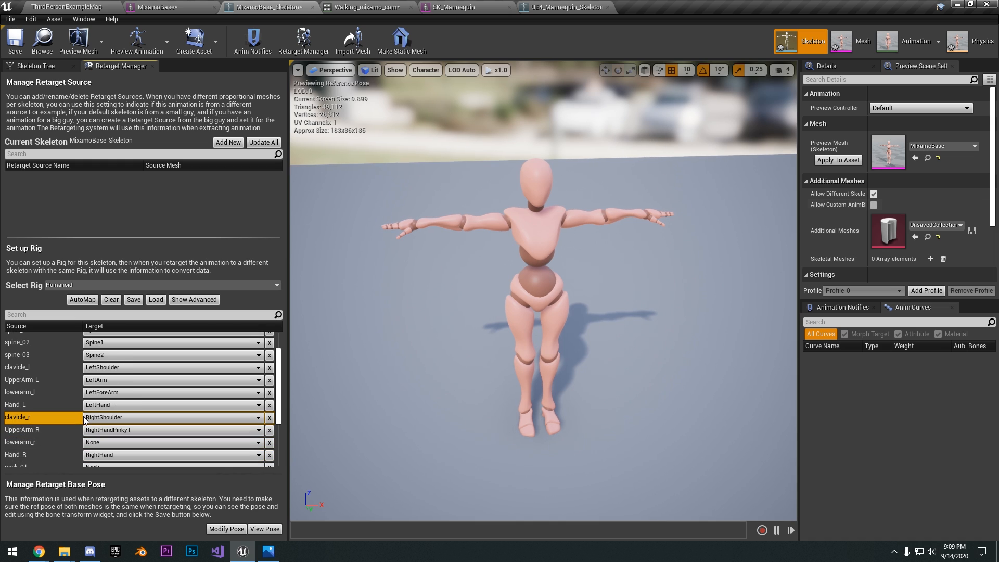
pyautogui.click(61, 430)
pyautogui.click(106, 431)
pyautogui.click(148, 279)
pyautogui.click(62, 444)
pyautogui.click(102, 443)
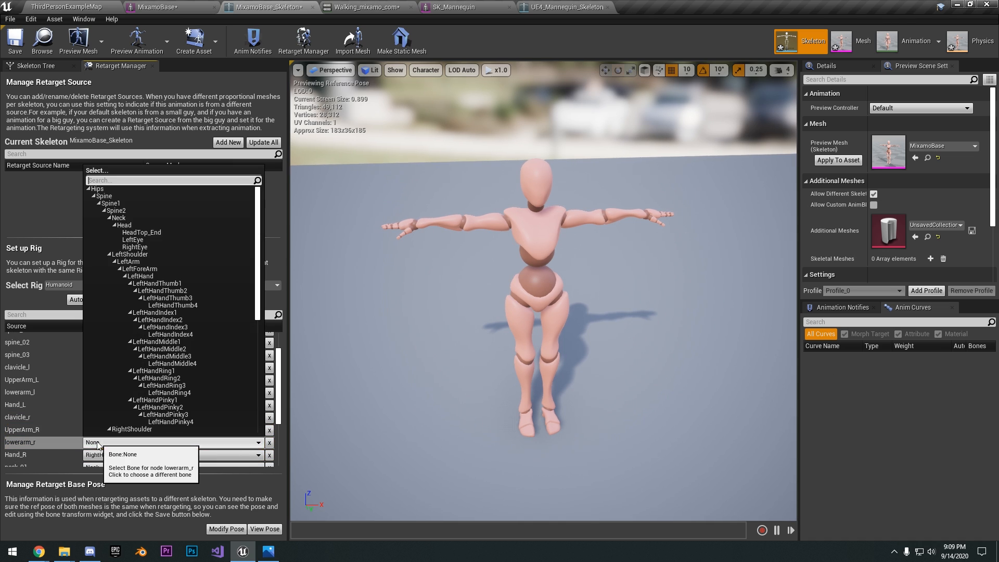
pyautogui.scroll(-3, 150, 313)
pyautogui.click(151, 395)
# Map Thigh_L to LeftUpLeg in the Humanoid rig's base configuration
pyautogui.scroll(-4, 167, 416)
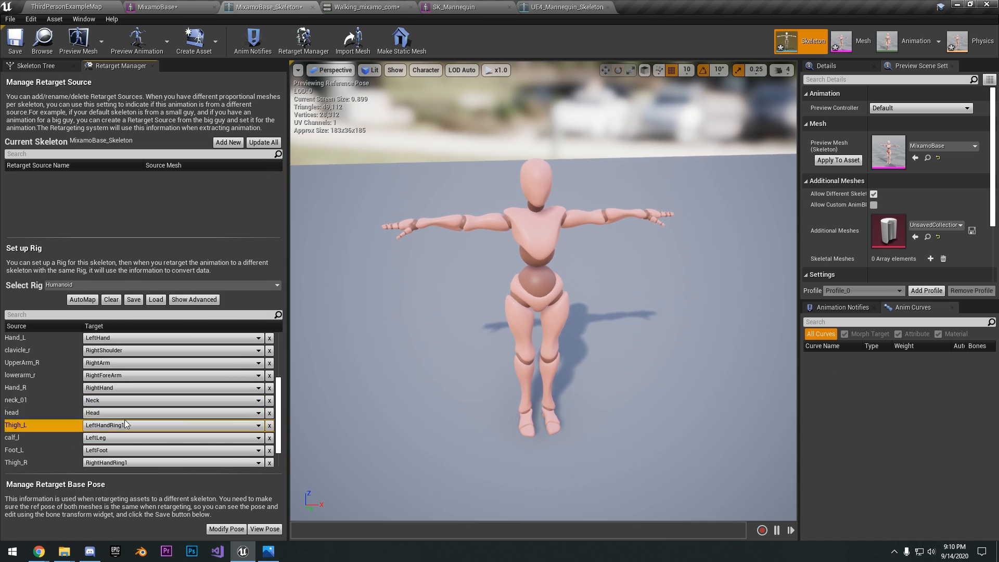
pyautogui.click(171, 425)
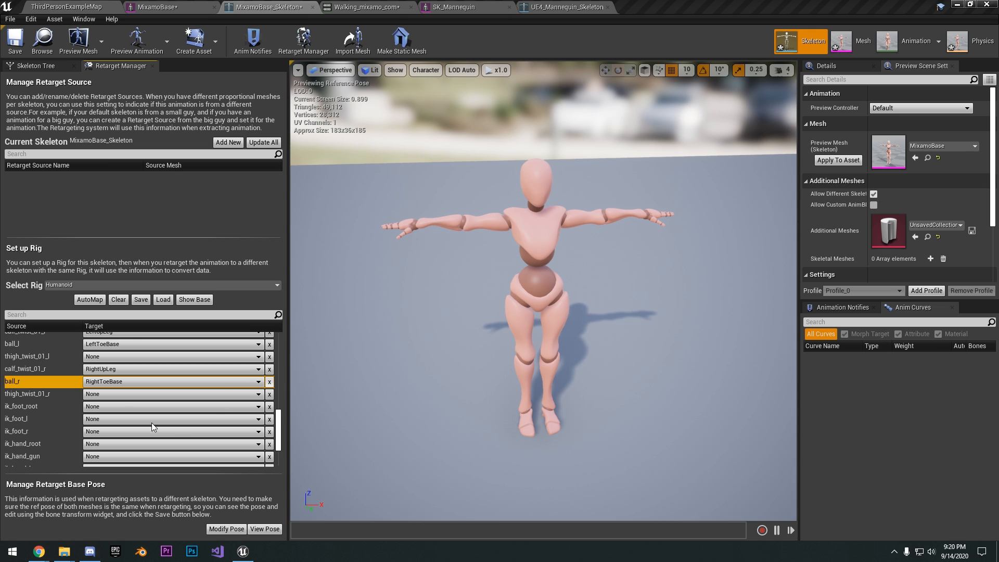
# Review the completed Humanoid bone mapping in both the base configuration and the advanced finger, twist and IK nodes
pyautogui.moveTo(279, 437); pyautogui.dragTo(267, 323)
pyautogui.click(194, 299)
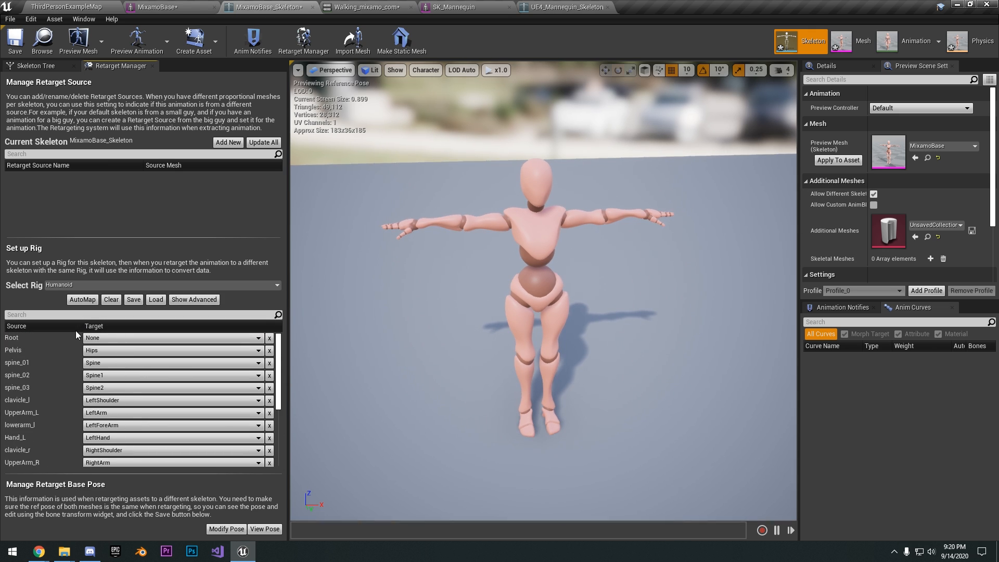
pyautogui.scroll(-5, 223, 360)
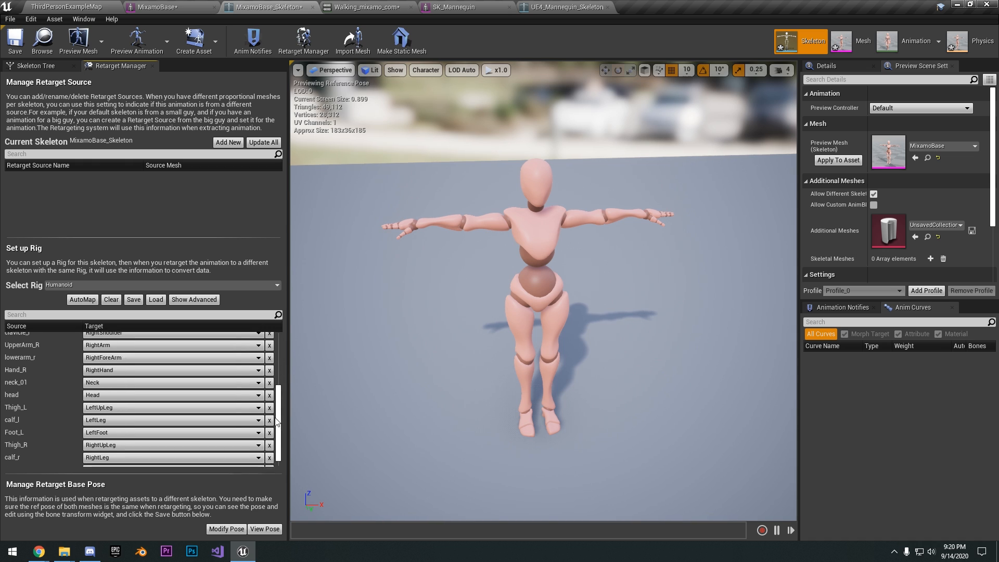
pyautogui.click(193, 300)
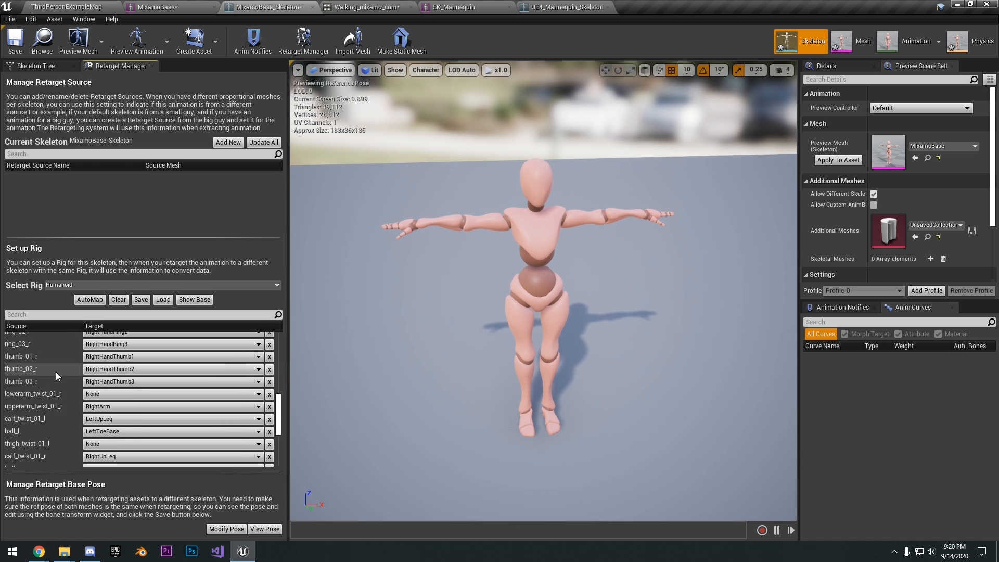
pyautogui.scroll(5, 55, 379)
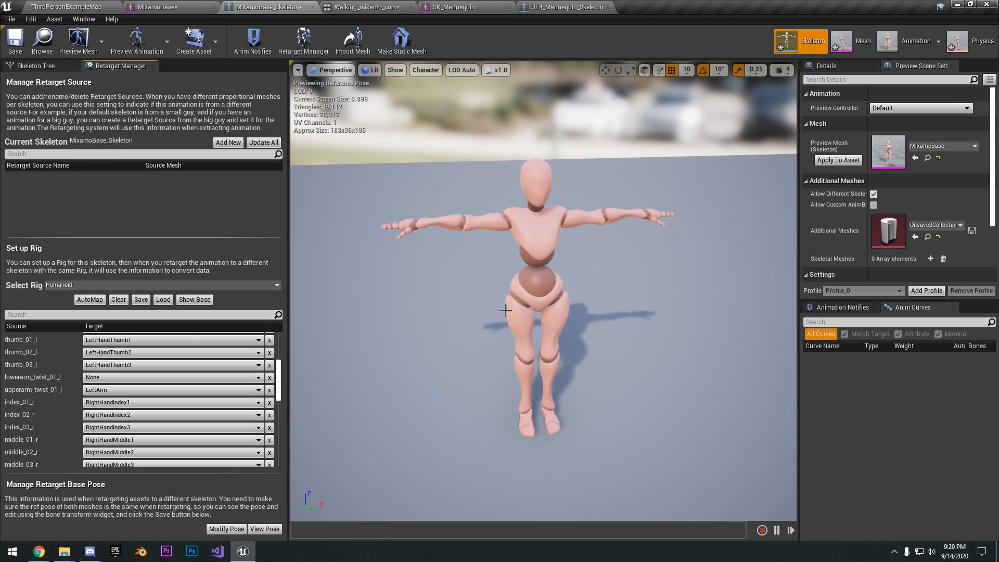
pyautogui.scroll(4, 56, 374)
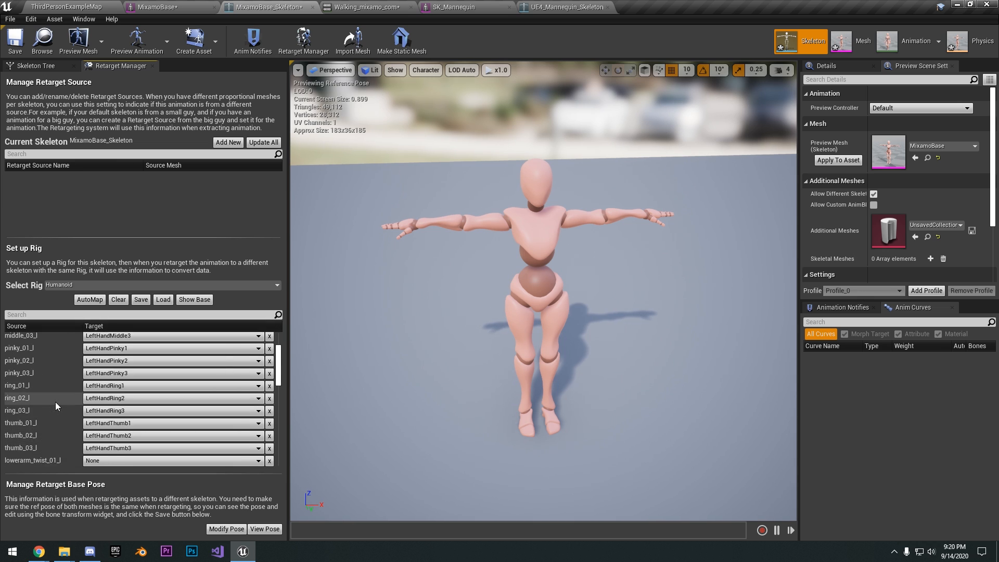
pyautogui.click(140, 300)
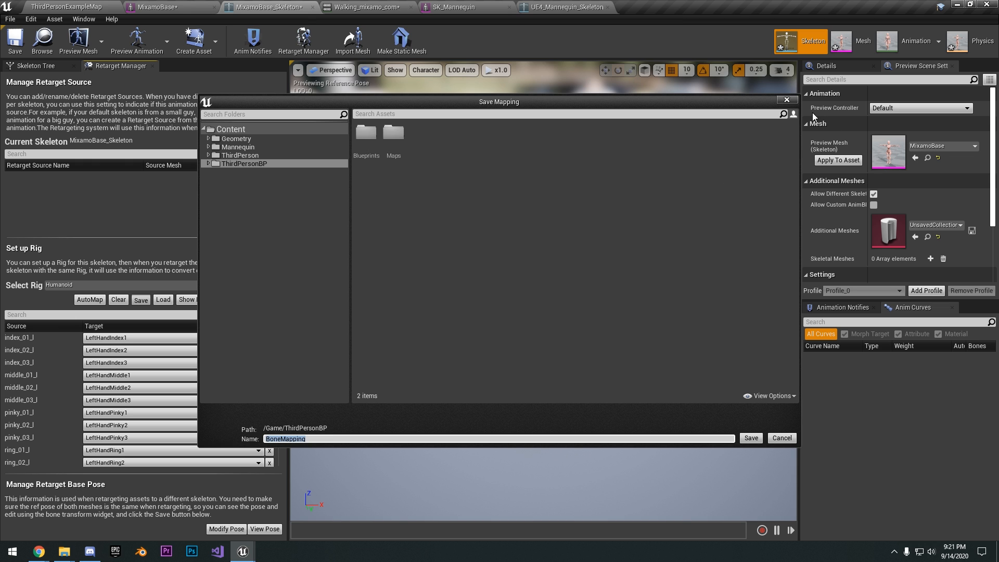
pyautogui.click(793, 101)
pyautogui.scroll(-5, 191, 400)
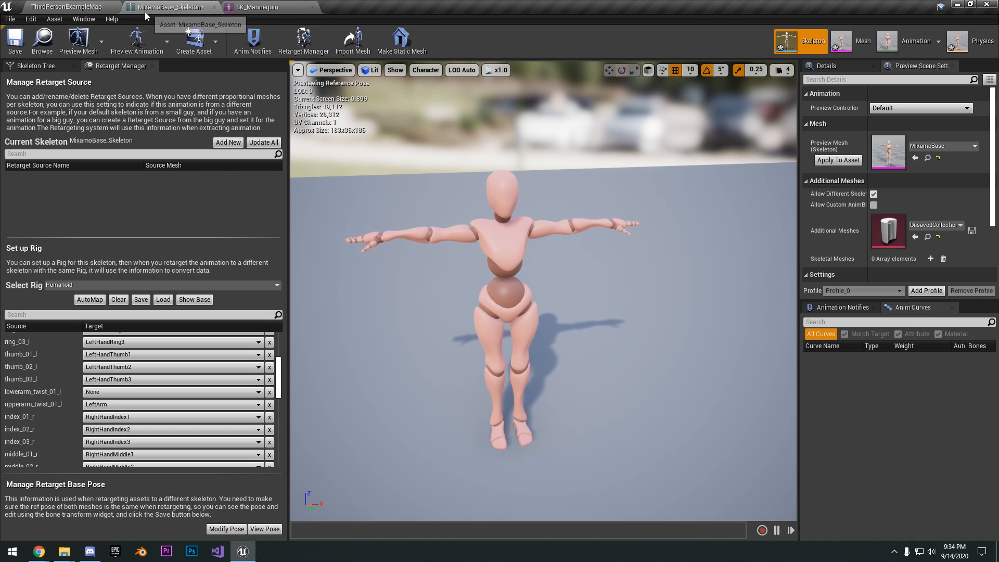
# Open the UE4_Mannequin_Skeleton from the SK_Mannequin mesh and compare its reference pose with the MixamoBase_Skeleton
pyautogui.click(105, 6)
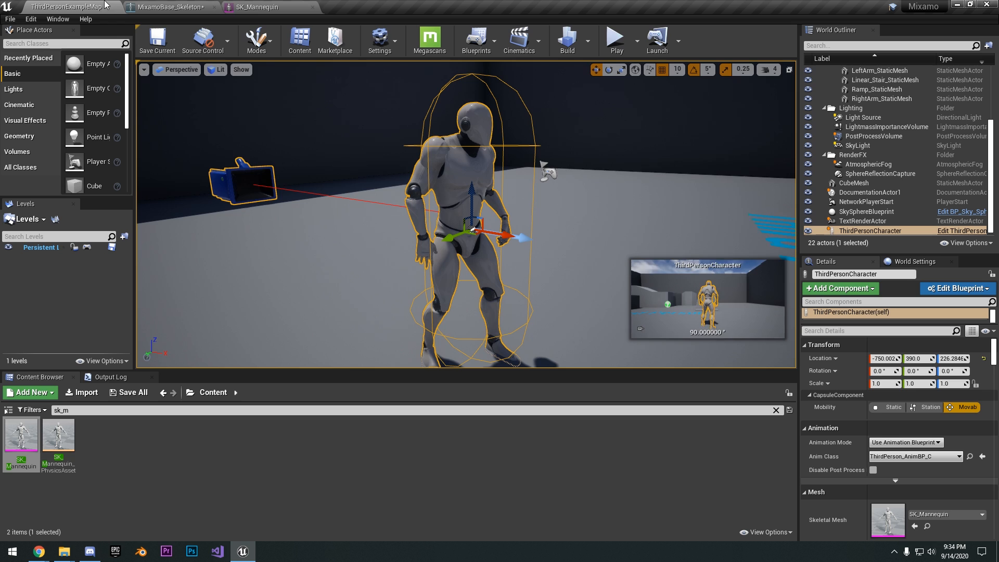
pyautogui.click(250, 7)
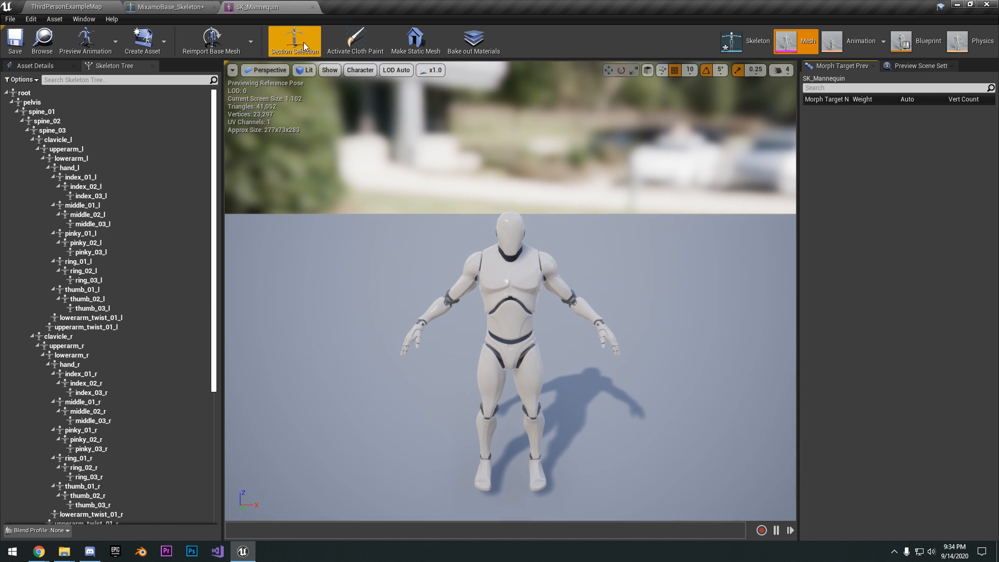
pyautogui.click(732, 46)
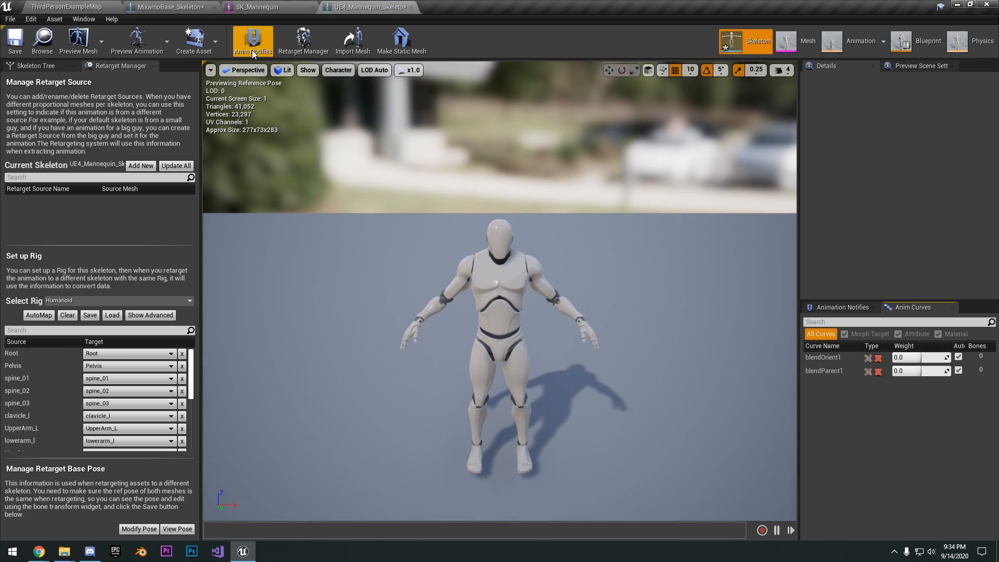
pyautogui.click(263, 7)
pyautogui.click(155, 7)
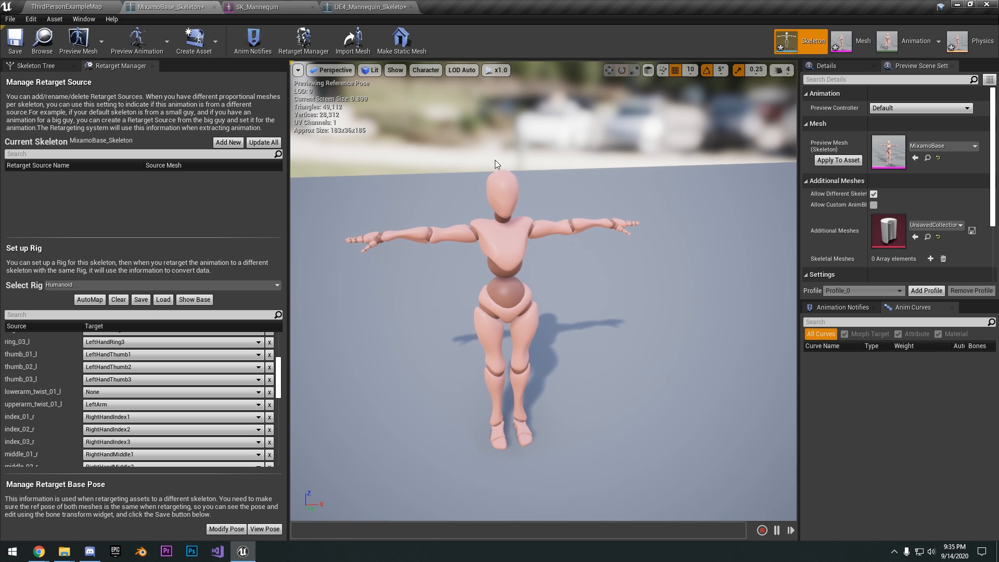
# Detach the UE4_Mannequin_Skeleton and MixamoBase_Skeleton editors into separate floating windows and enlarge both
pyautogui.moveTo(347, 6); pyautogui.dragTo(648, 105)
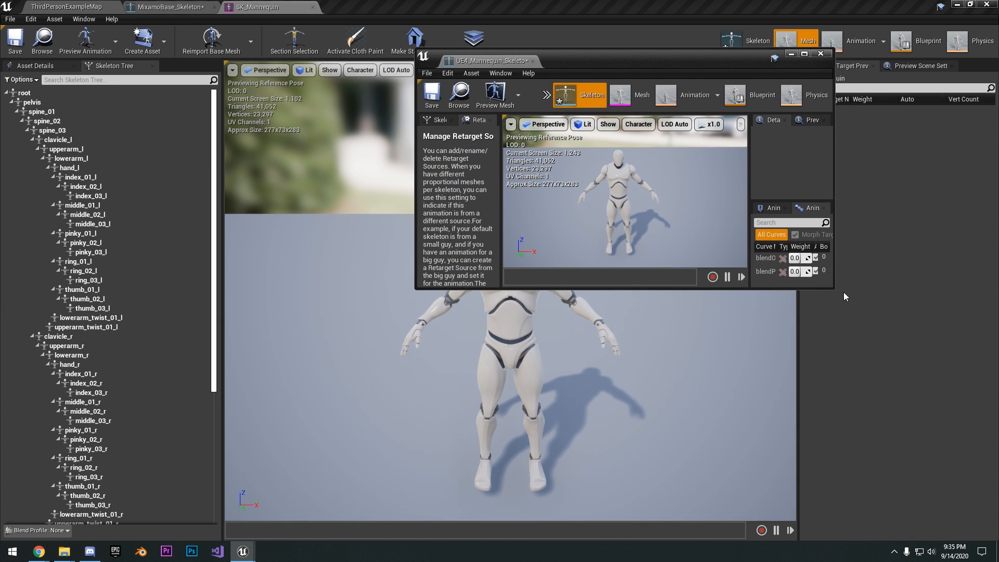
pyautogui.moveTo(836, 292); pyautogui.dragTo(998, 487)
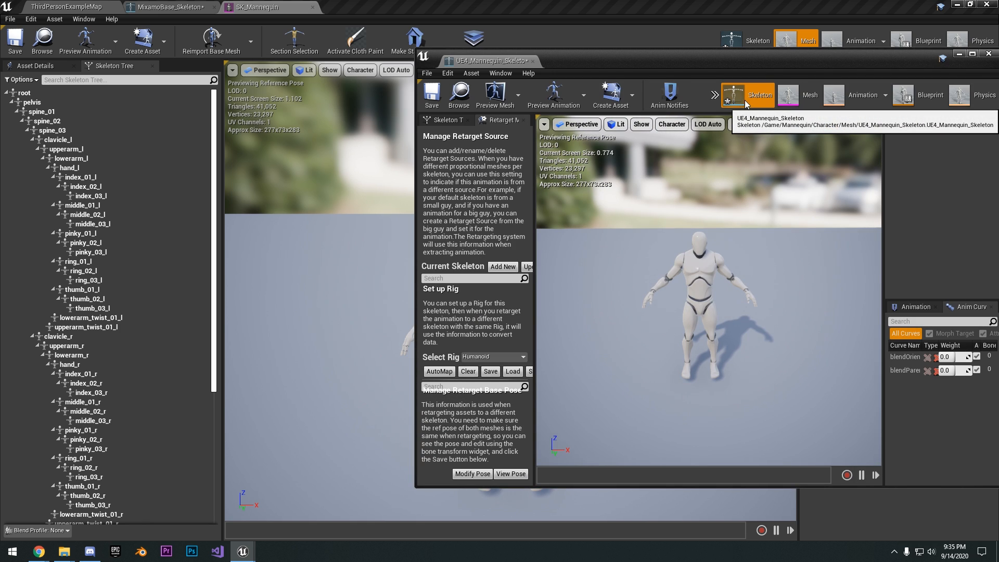
pyautogui.click(170, 7)
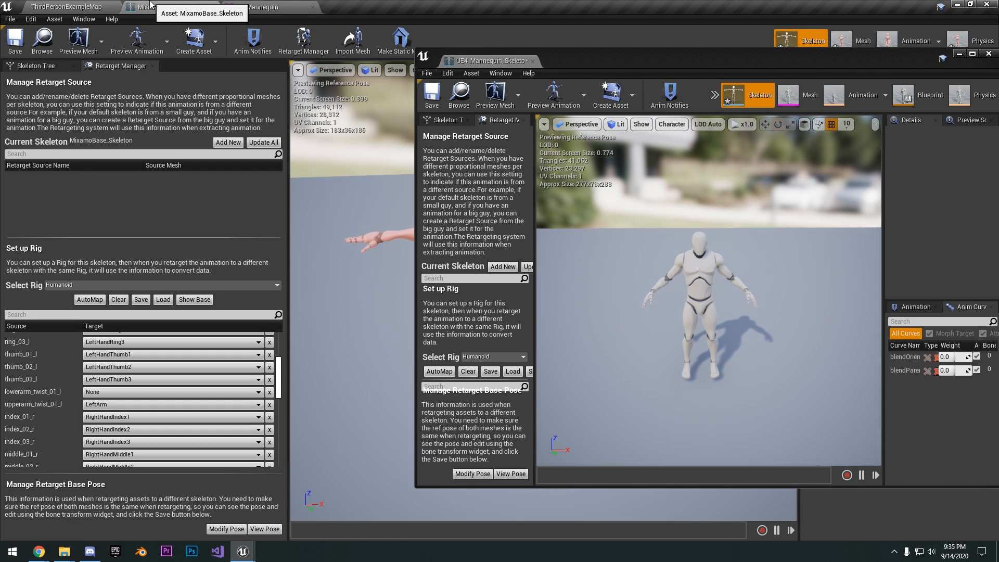
pyautogui.moveTo(170, 7); pyautogui.dragTo(144, 78)
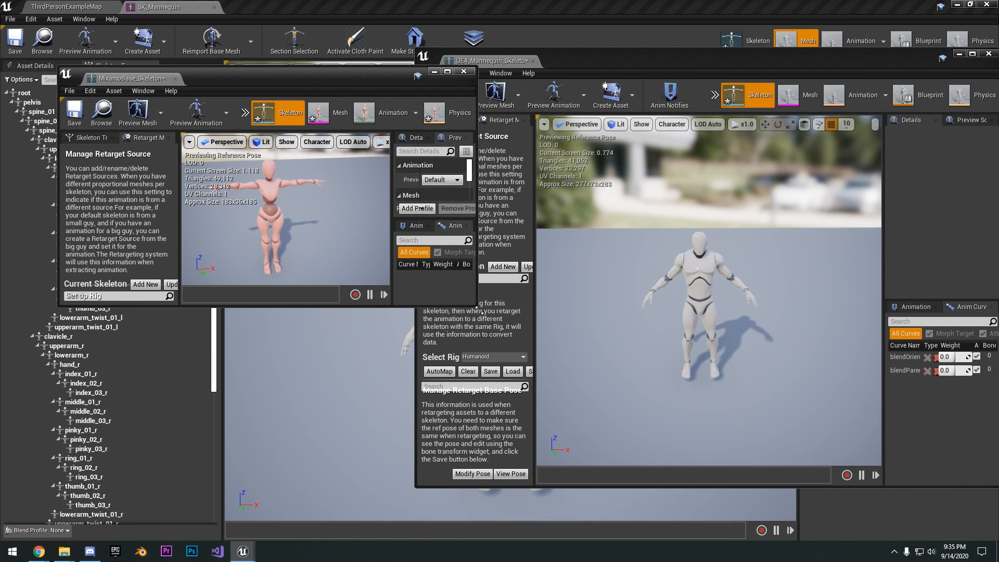
pyautogui.moveTo(476, 307); pyautogui.dragTo(718, 457)
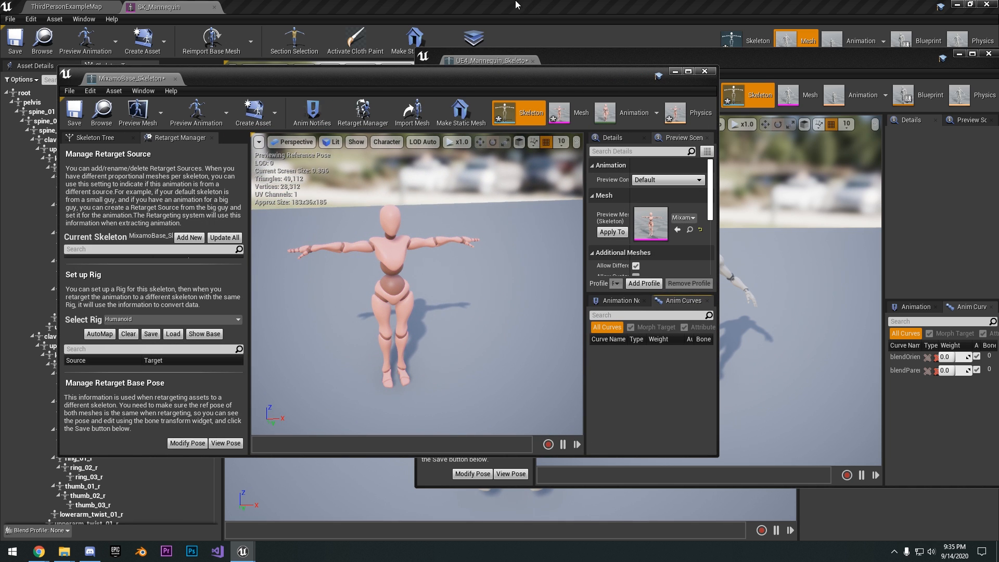
# Move the main editor window out of view and arrange the two skeleton windows so both characters show side by side
pyautogui.moveTo(489, 3); pyautogui.dragTo(998, 123)
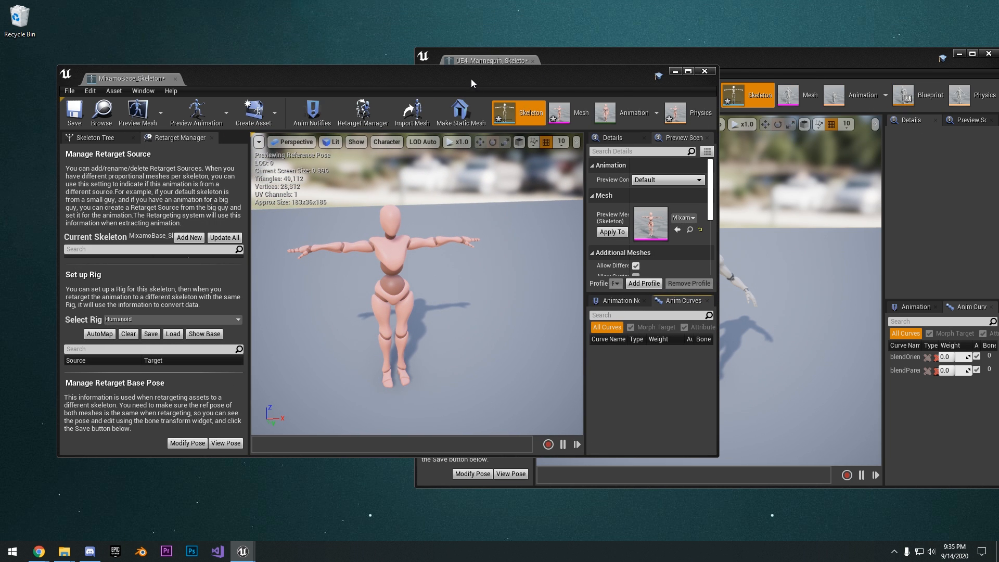
pyautogui.moveTo(471, 84); pyautogui.dragTo(266, 41)
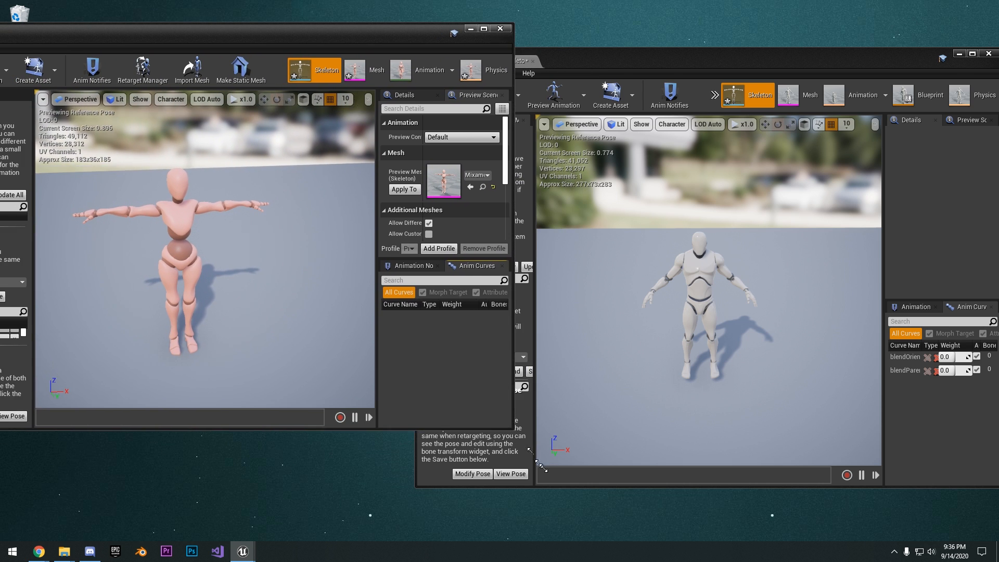
pyautogui.moveTo(541, 466); pyautogui.dragTo(603, 522)
pyautogui.moveTo(727, 62); pyautogui.dragTo(653, 32)
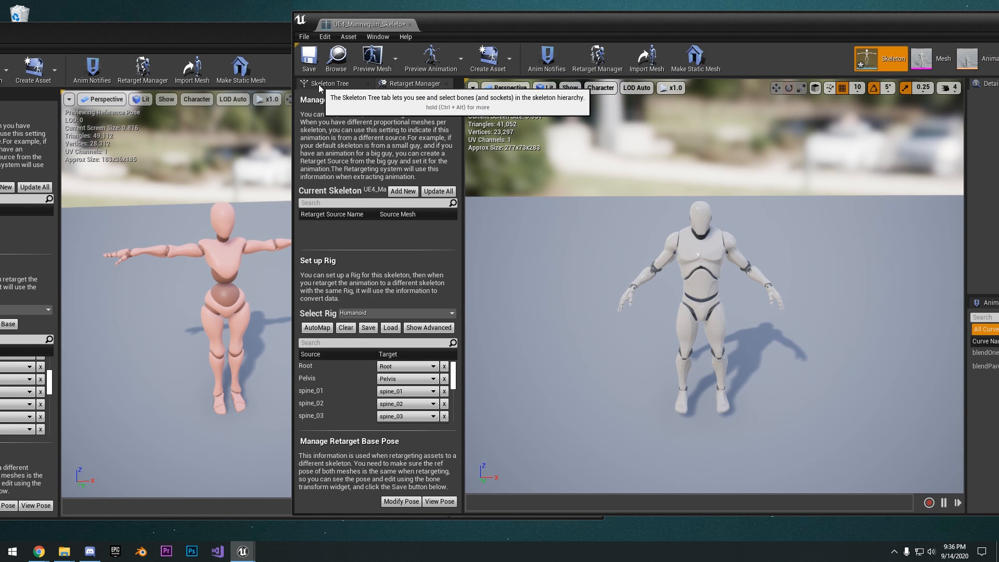
# Examine the UE4 mannequin's Skeleton Tree and its Retarget Manager setup
pyautogui.click(324, 84)
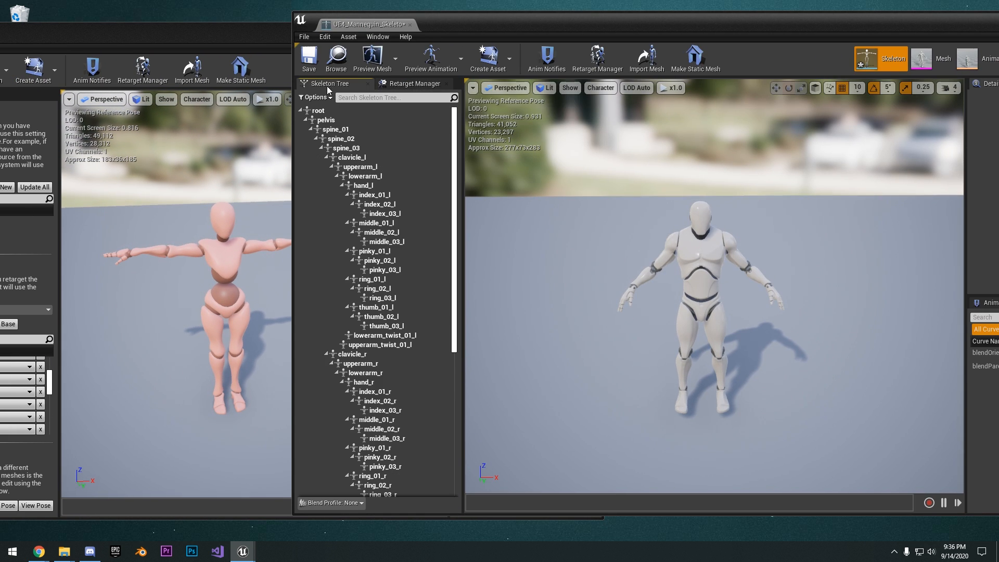
pyautogui.moveTo(635, 218)
pyautogui.mouseDown(button='right')
pyautogui.moveTo(639, 235)
pyautogui.moveTo(638, 227)
pyautogui.mouseUp(button='right')
pyautogui.click(410, 86)
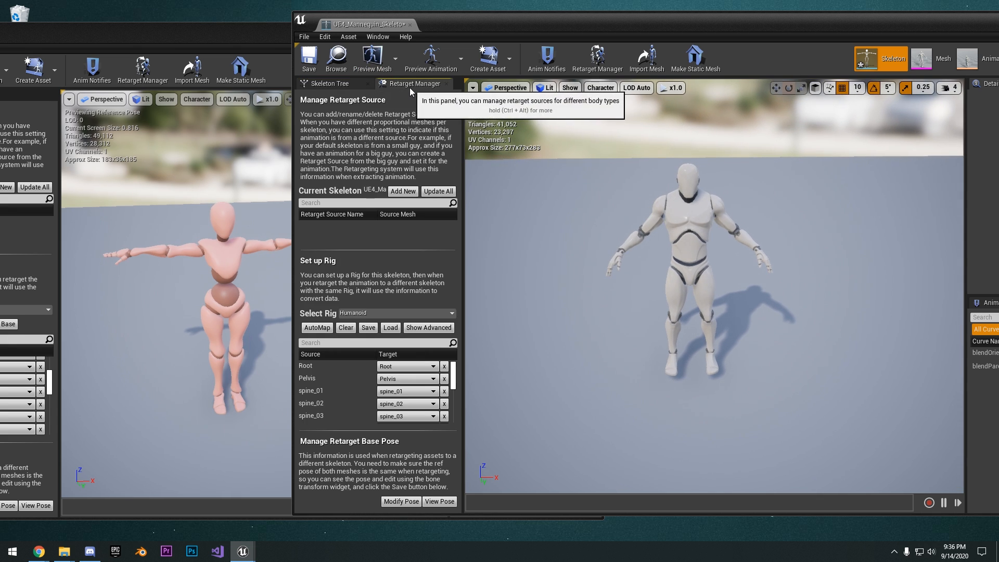
pyautogui.click(333, 83)
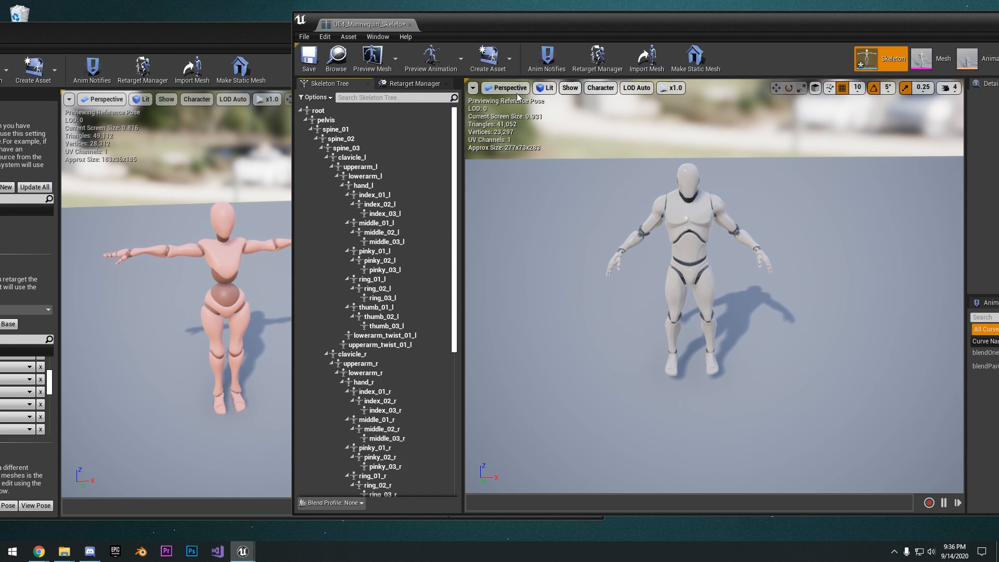
pyautogui.click(410, 84)
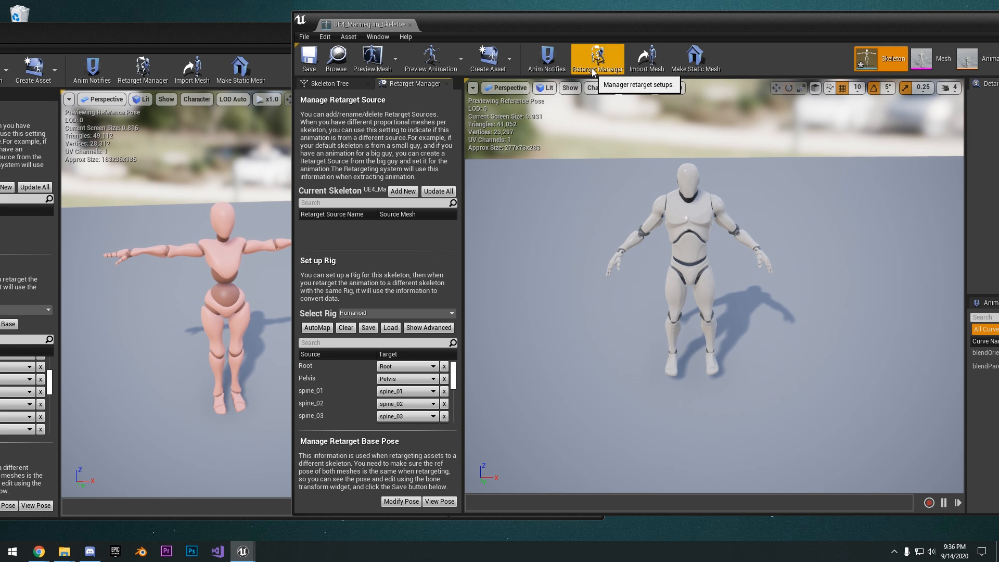
# Shift the Mixamo skeleton window further aside and check which rig is selected for the UE4 mannequin
pyautogui.moveTo(168, 31); pyautogui.dragTo(142, 26)
pyautogui.click(678, 25)
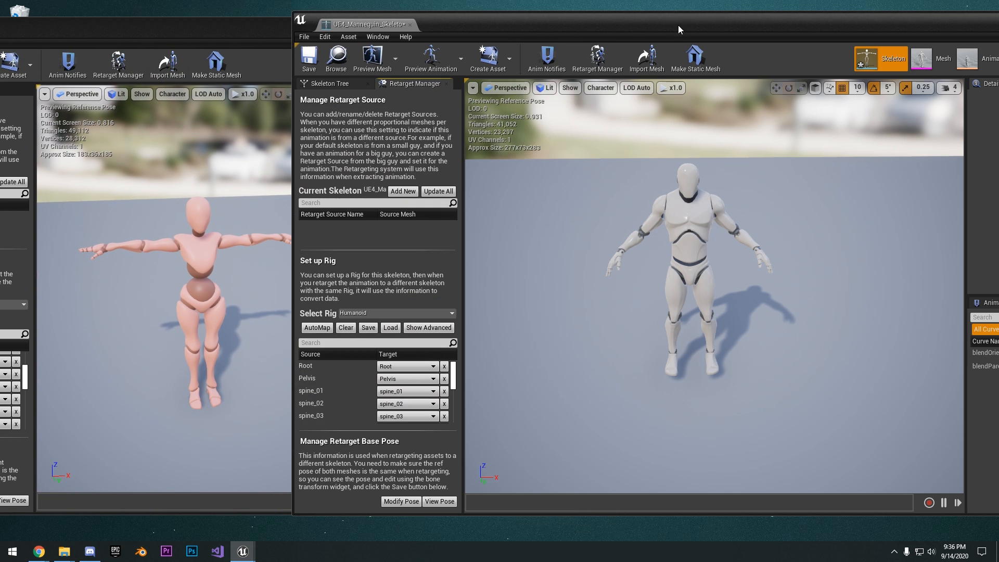
pyautogui.moveTo(698, 185); pyautogui.dragTo(695, 165, button='right')
pyautogui.press('w')
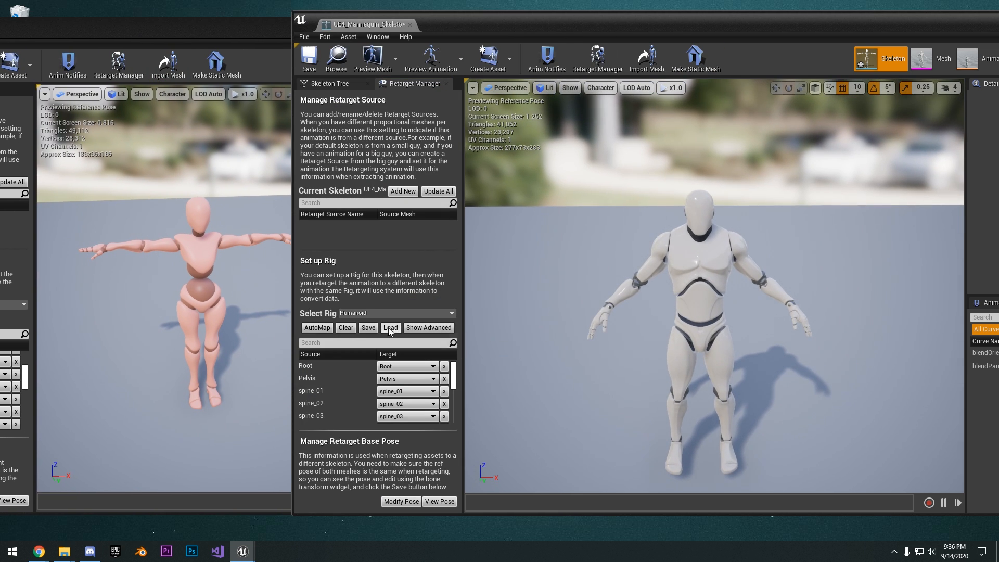
pyautogui.click(351, 314)
pyautogui.click(363, 313)
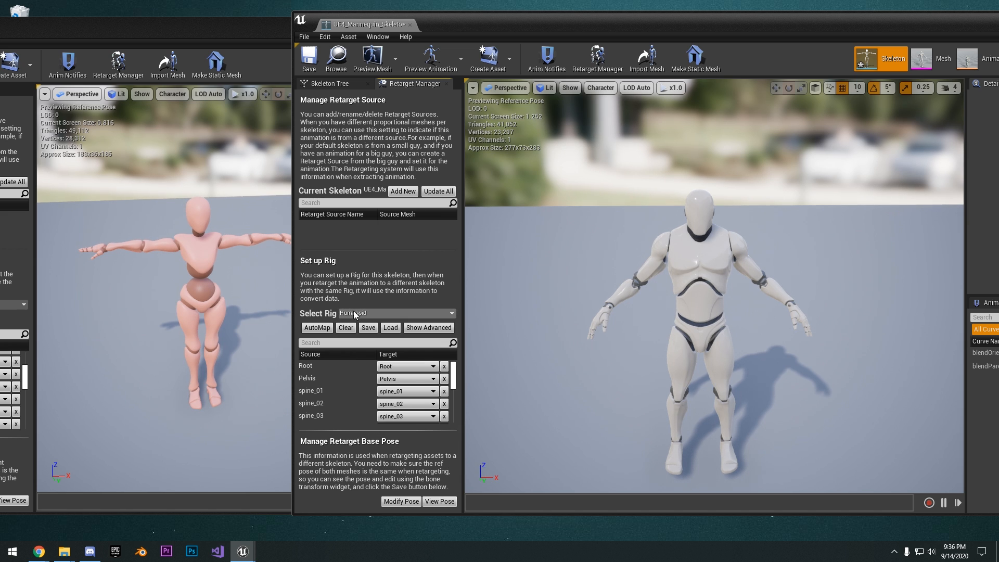
pyautogui.moveTo(698, 211)
pyautogui.mouseDown(button='right')
pyautogui.moveTo(698, 196)
pyautogui.moveTo(697, 227)
pyautogui.mouseUp(button='right')
# Rotate the mannequin's upperarm_l bone in world space until the arm is horizontal, matching the Mixamo T-pose
pyautogui.click(327, 85)
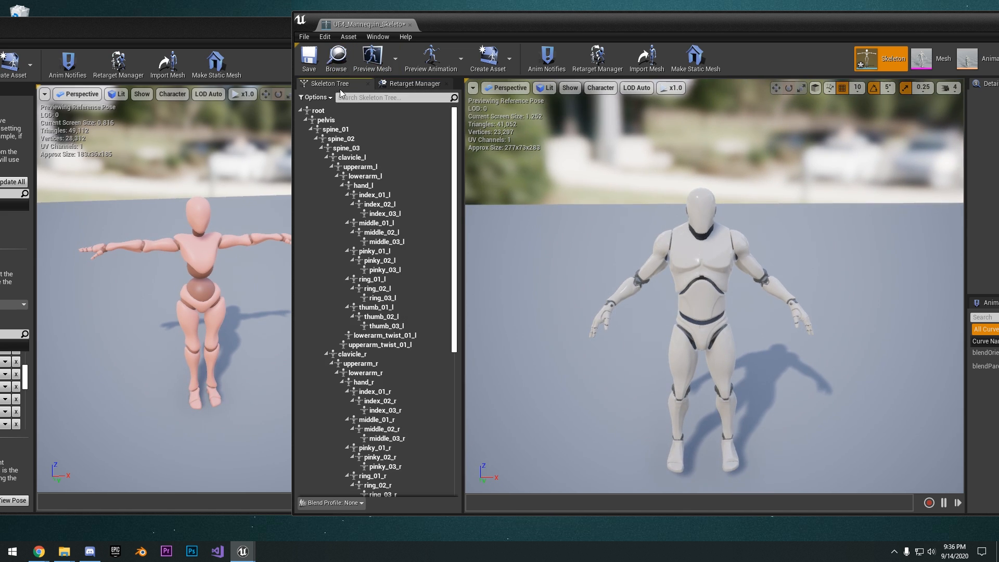
pyautogui.moveTo(735, 268); pyautogui.dragTo(722, 259, button='right')
pyautogui.press('s')
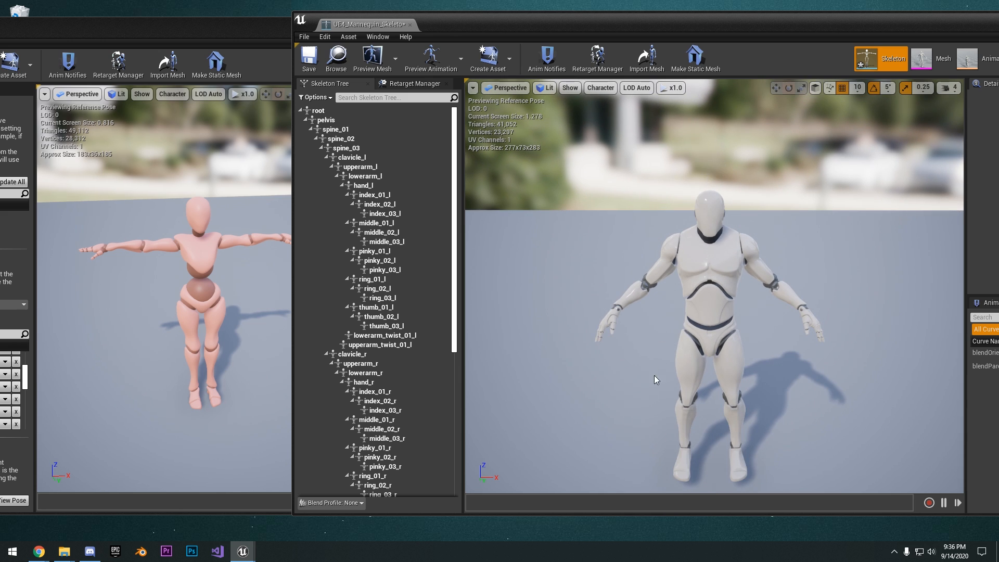
pyautogui.click(373, 168)
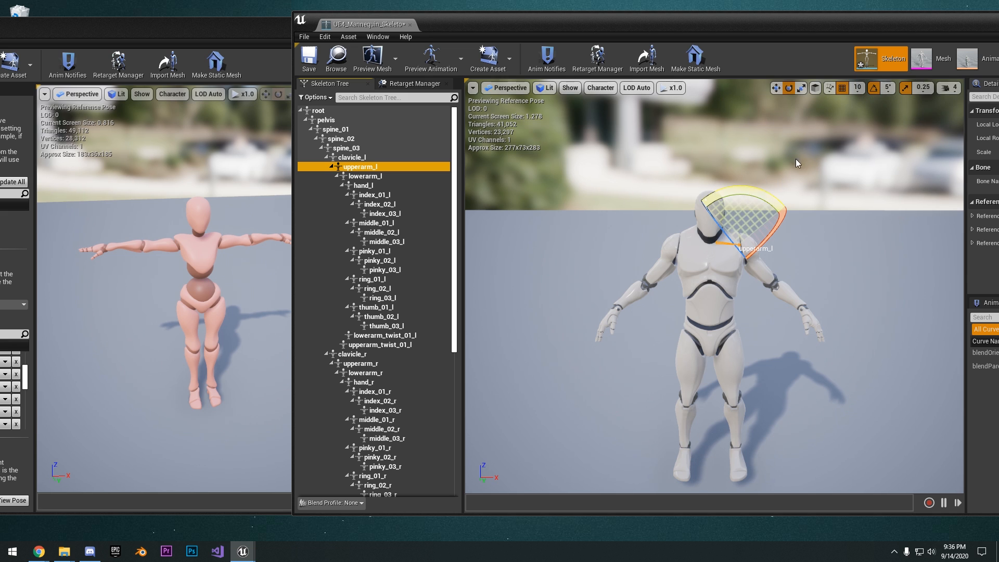
pyautogui.click(815, 88)
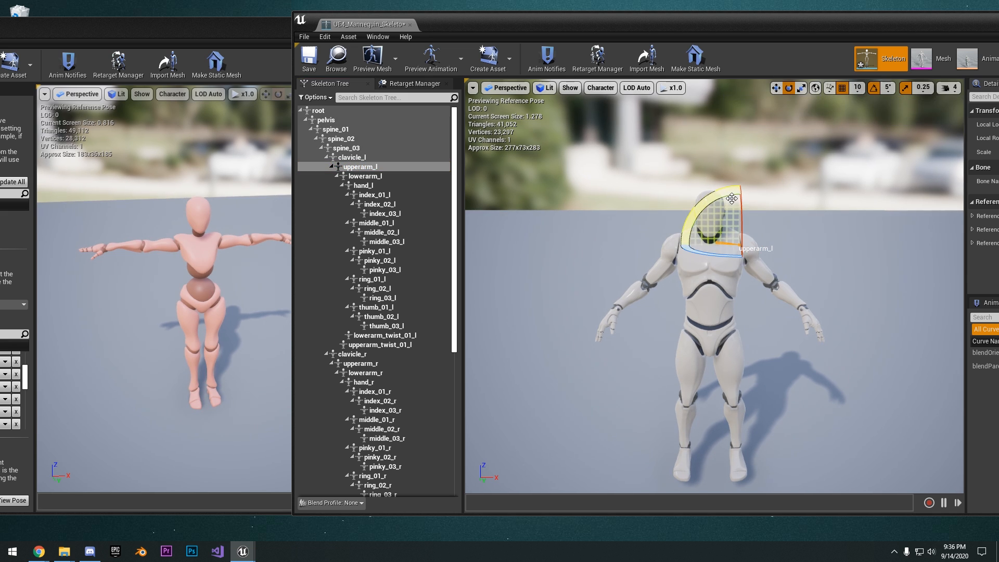
pyautogui.moveTo(731, 199); pyautogui.dragTo(786, 211)
pyautogui.moveTo(854, 221)
pyautogui.mouseDown(button='right')
pyautogui.moveTo(864, 218)
pyautogui.moveTo(850, 207)
pyautogui.moveTo(863, 222)
pyautogui.mouseUp(button='right')
pyautogui.scroll(4, 854, 221)
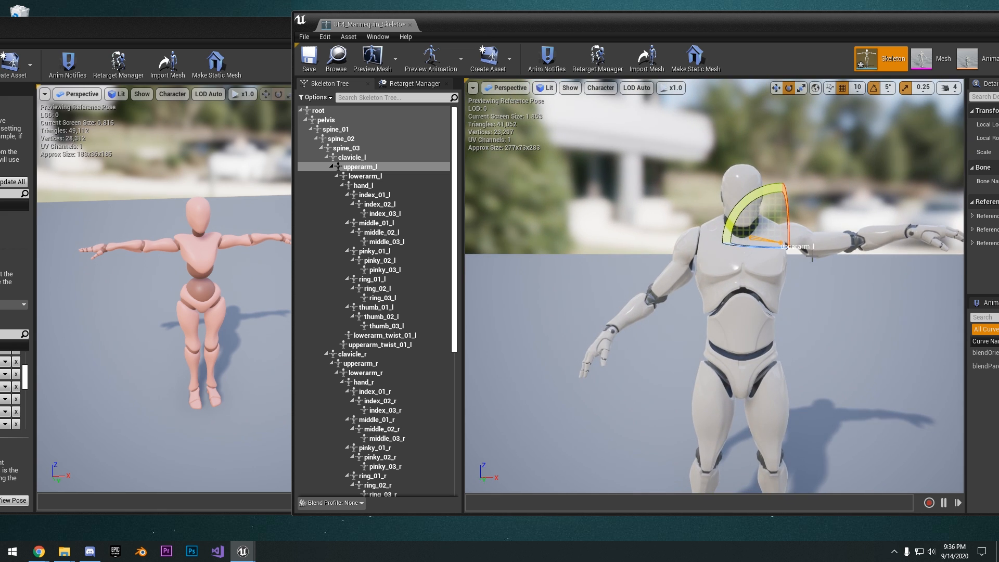
# Rotate the mannequin's upperarm_r bone up until the arm is horizontal, matching the Mixamo T-pose
pyautogui.click(371, 364)
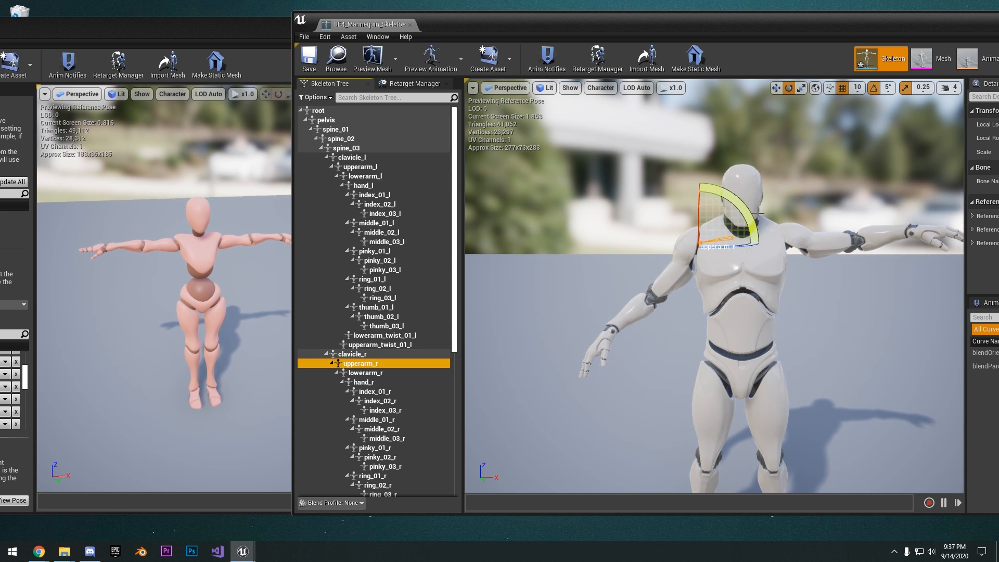
pyautogui.moveTo(760, 213); pyautogui.dragTo(741, 289)
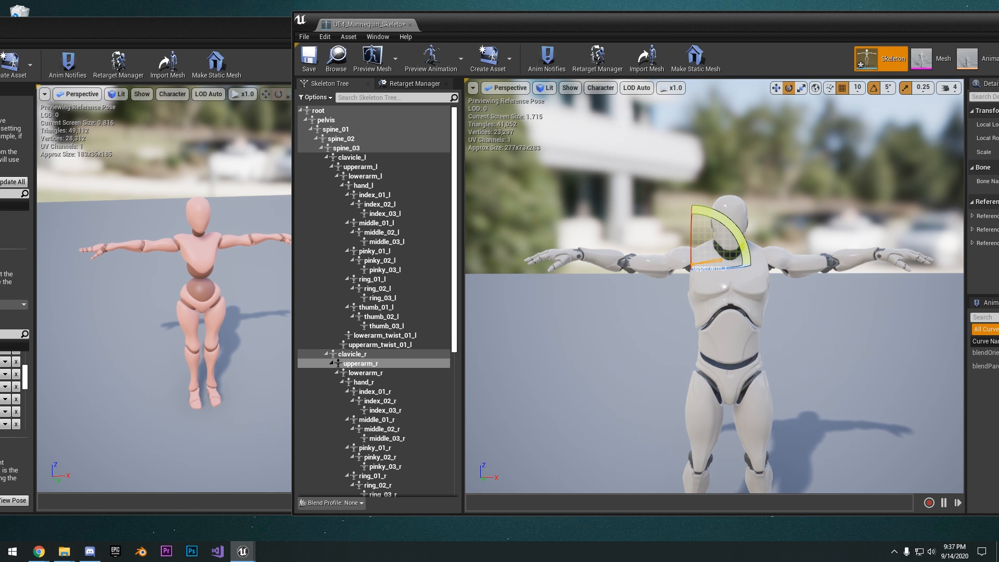
# Viewing the mannequin from above, rotate the lowerarm_r bone until the forearm lines up straight with the upper arm
pyautogui.moveTo(590, 320); pyautogui.dragTo(596, 306, button='right')
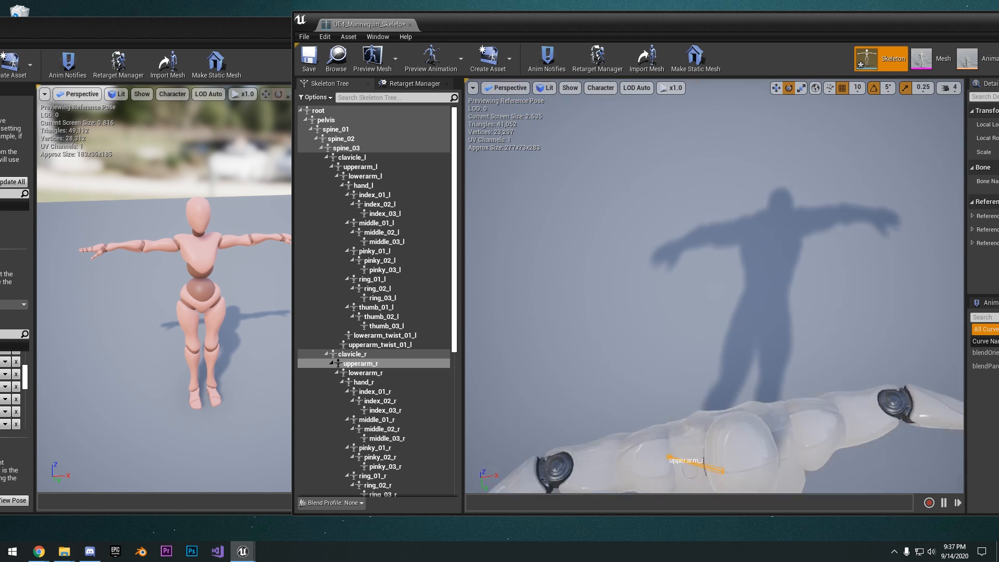
pyautogui.moveTo(672, 281)
pyautogui.mouseDown(button='right')
pyautogui.moveTo(672, 292)
pyautogui.moveTo(672, 281)
pyautogui.mouseUp(button='right')
pyautogui.click(374, 373)
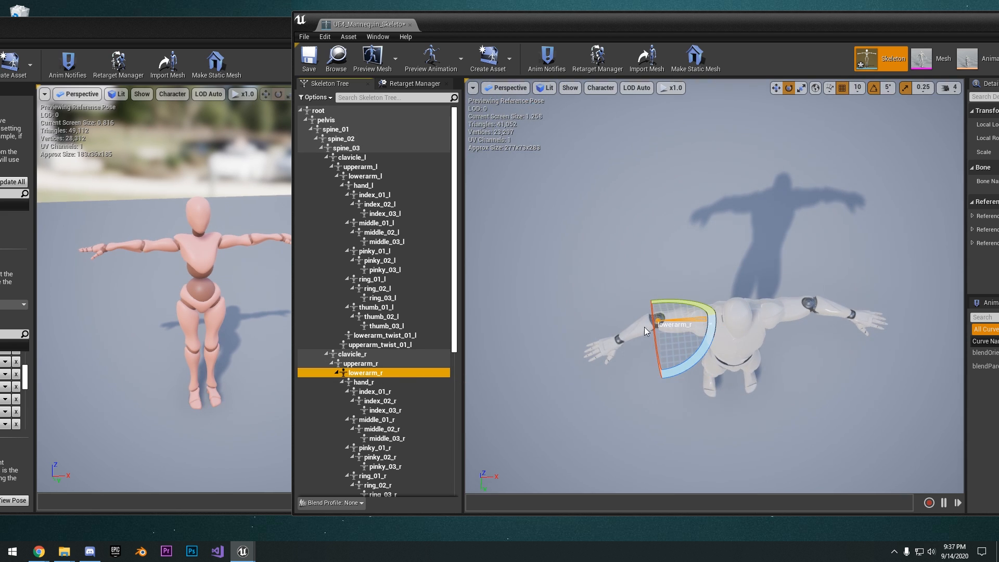
pyautogui.moveTo(716, 338)
pyautogui.mouseDown()
pyautogui.moveTo(734, 333)
pyautogui.moveTo(726, 344)
pyautogui.mouseUp()
pyautogui.moveTo(724, 343); pyautogui.dragTo(750, 336, button='right')
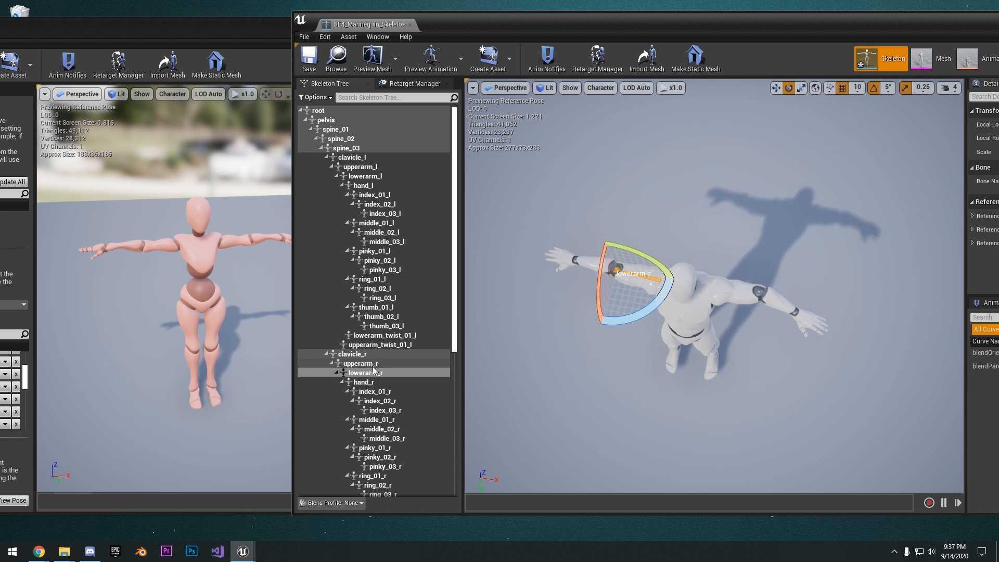
# Rotate the lowerarm_l bone until the forearm is straight in line with the upper arm from both above and the front
pyautogui.click(386, 177)
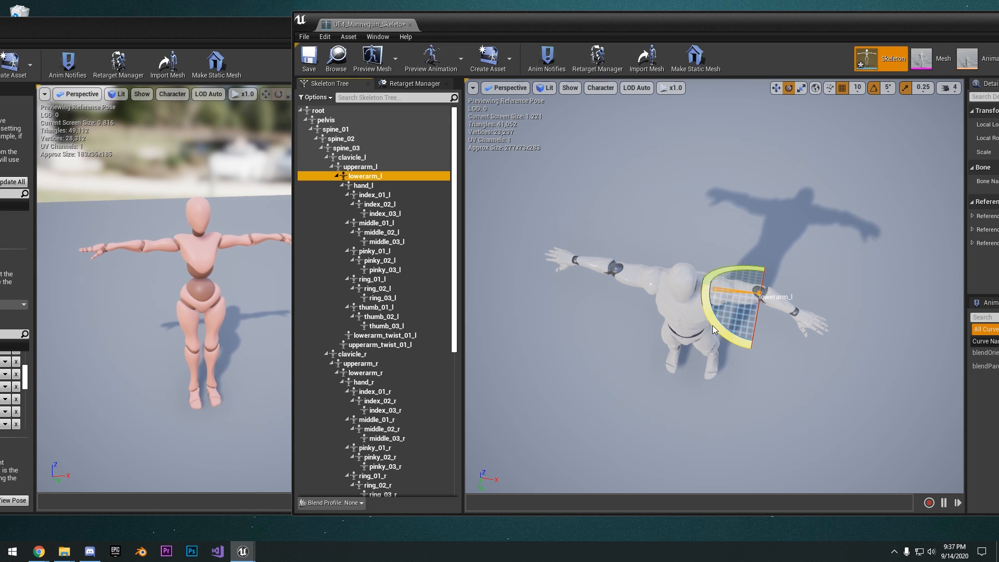
pyautogui.moveTo(714, 330); pyautogui.dragTo(770, 337)
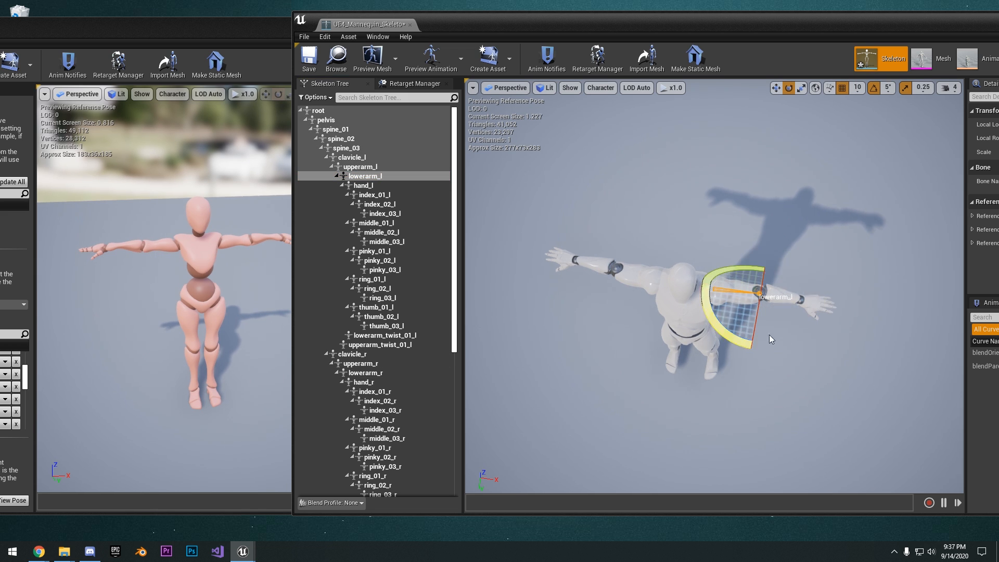
pyautogui.moveTo(815, 269); pyautogui.dragTo(784, 214, button='right')
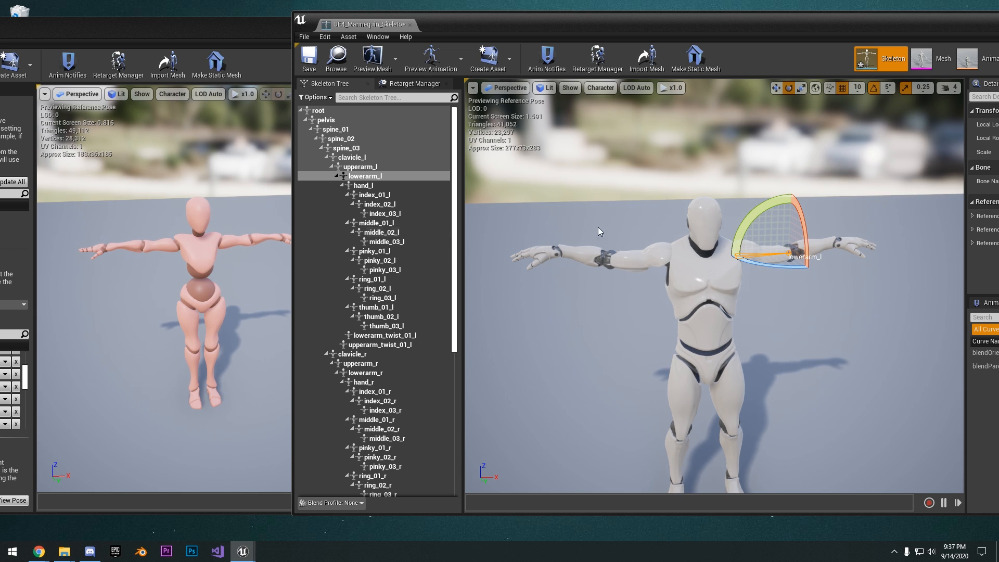
pyautogui.moveTo(682, 255); pyautogui.dragTo(695, 254, button='right')
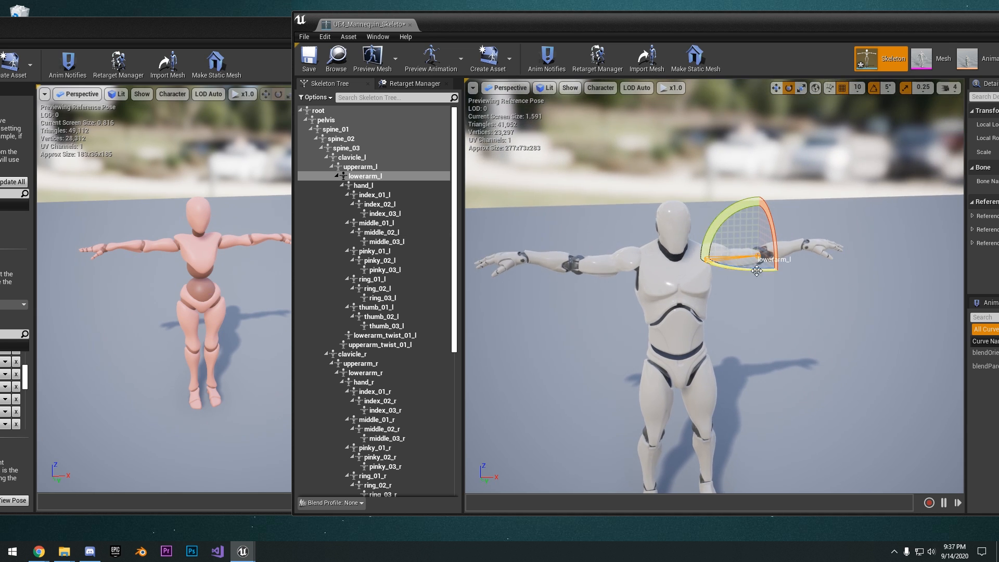
pyautogui.moveTo(736, 221); pyautogui.dragTo(736, 233)
pyautogui.moveTo(601, 294); pyautogui.dragTo(601, 294, button='right')
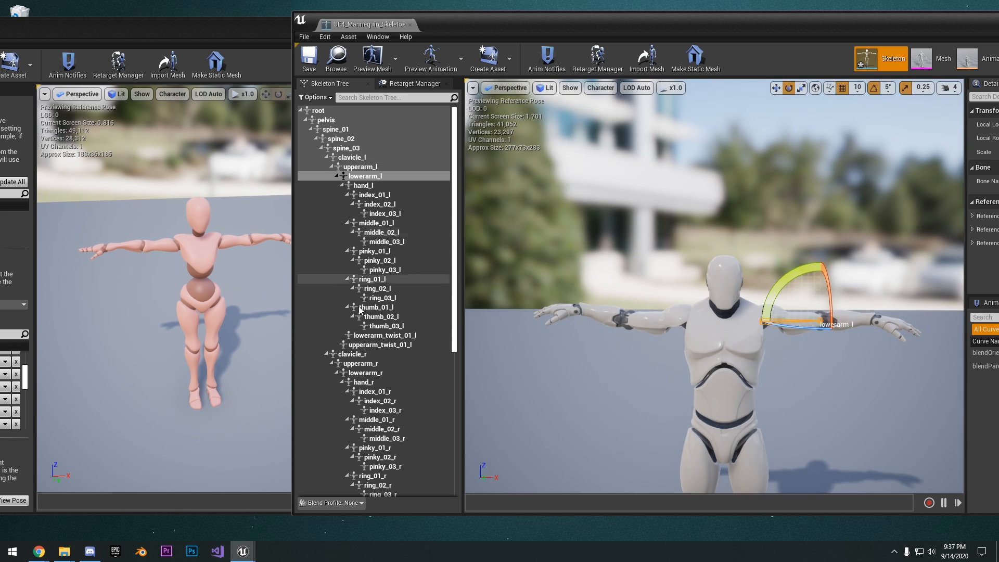
# Rotate the lowerarm_r bone vertically to level the forearm, and check the arm's alignment from several angles
pyautogui.click(365, 373)
pyautogui.moveTo(673, 295); pyautogui.dragTo(674, 308)
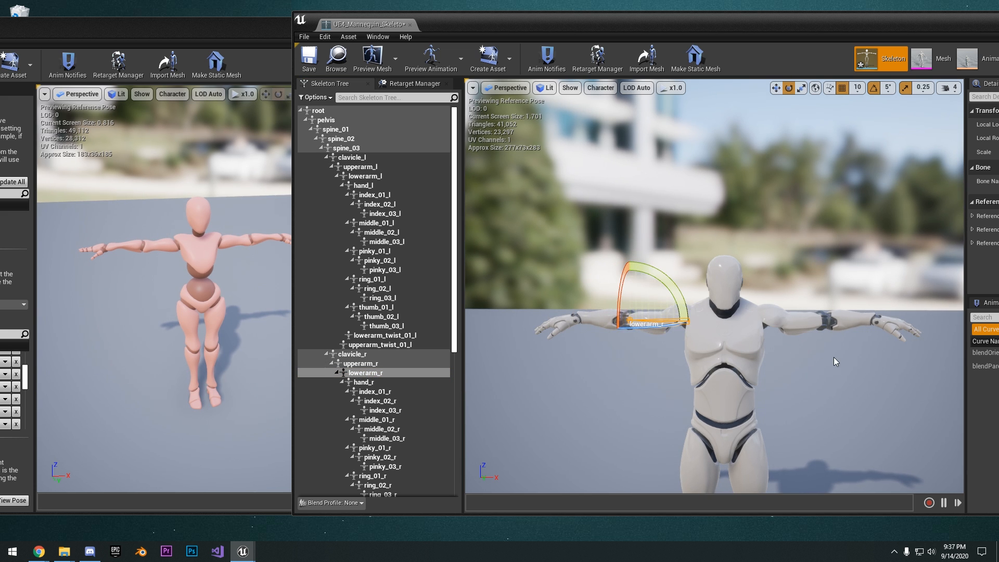
pyautogui.moveTo(833, 357); pyautogui.dragTo(830, 419, button='right')
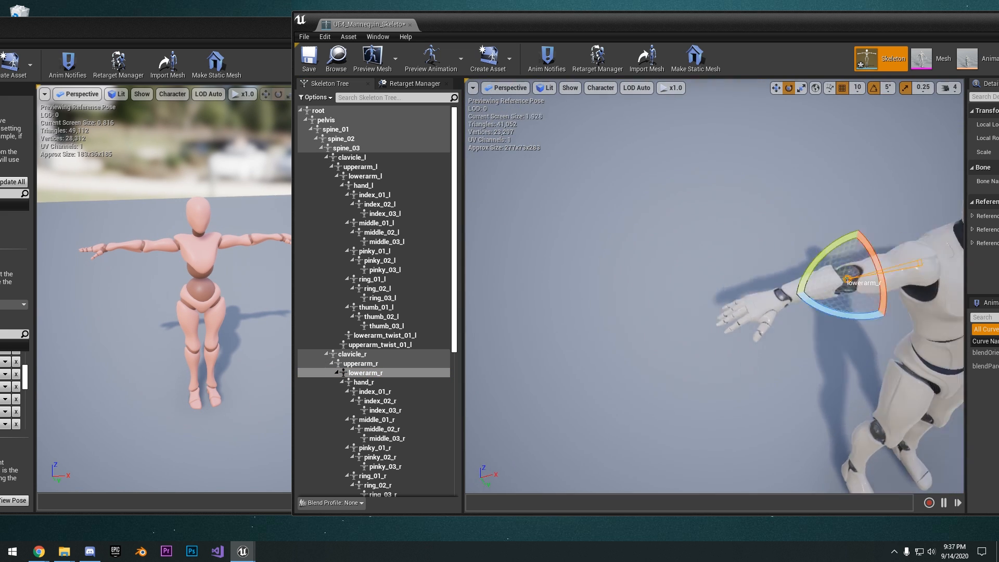
pyautogui.moveTo(738, 282); pyautogui.dragTo(749, 250, button='right')
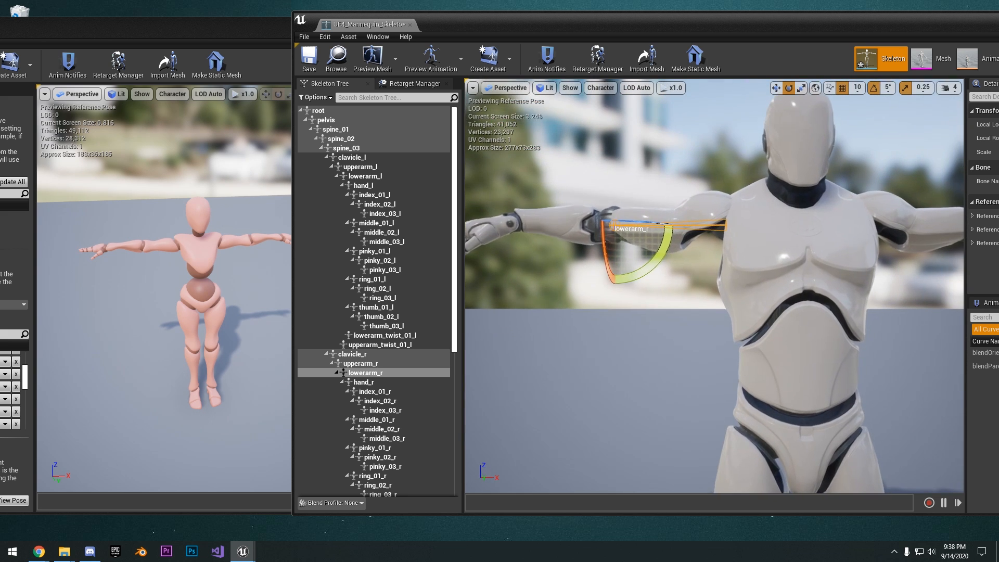
pyautogui.moveTo(515, 363); pyautogui.dragTo(514, 365, button='right')
# Rotate the hand_r bone upward until the hand is level with the forearm
pyautogui.click(395, 383)
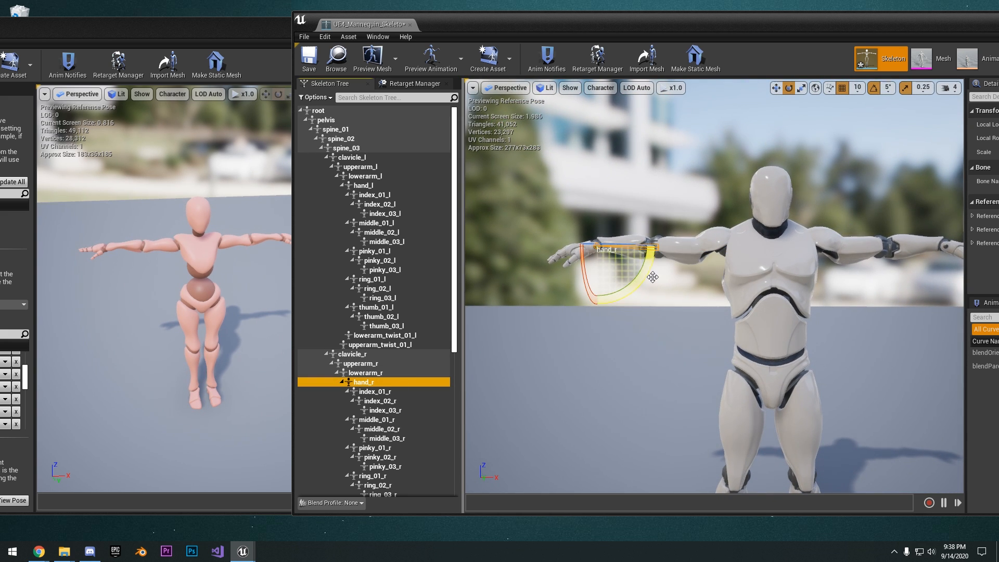
pyautogui.moveTo(652, 277); pyautogui.dragTo(678, 264)
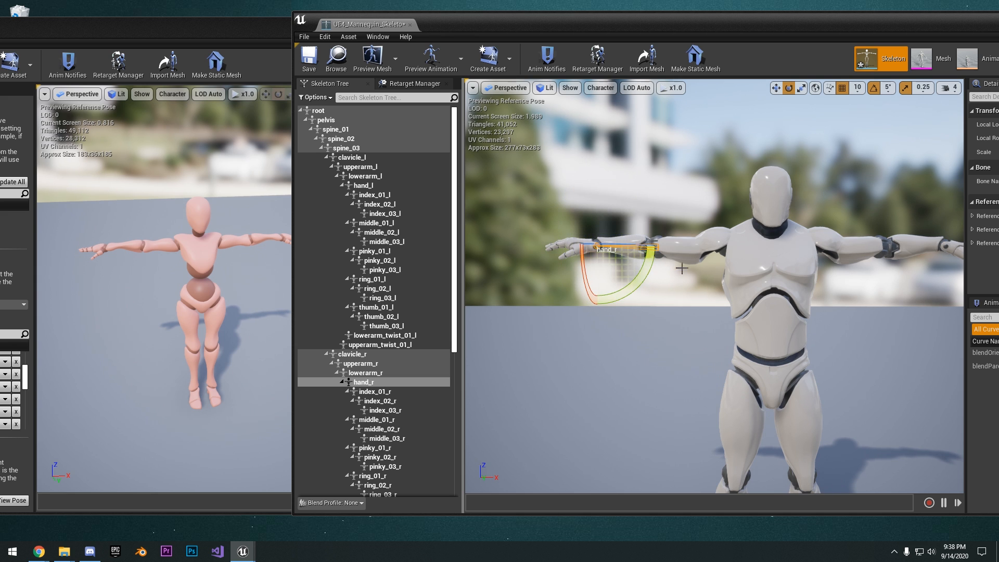
pyautogui.moveTo(678, 264); pyautogui.dragTo(651, 248, button='right')
# In the Right orthographic view, level the index finger by rotating index_01_r and the middle finger by rotating middle_01_r by -15 degrees
pyautogui.press('f')
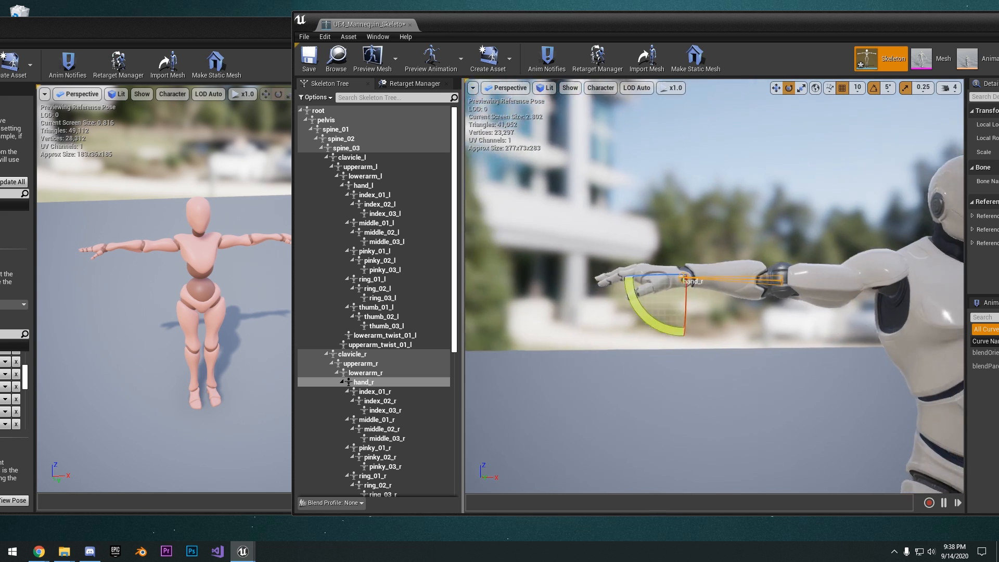
pyautogui.click(508, 88)
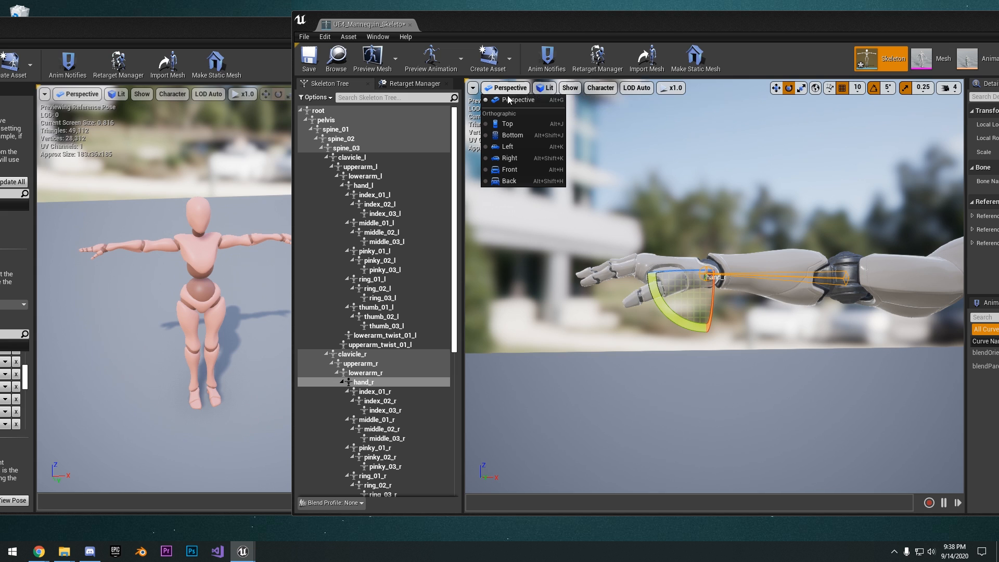
pyautogui.click(510, 160)
pyautogui.scroll(-4, 402, 371)
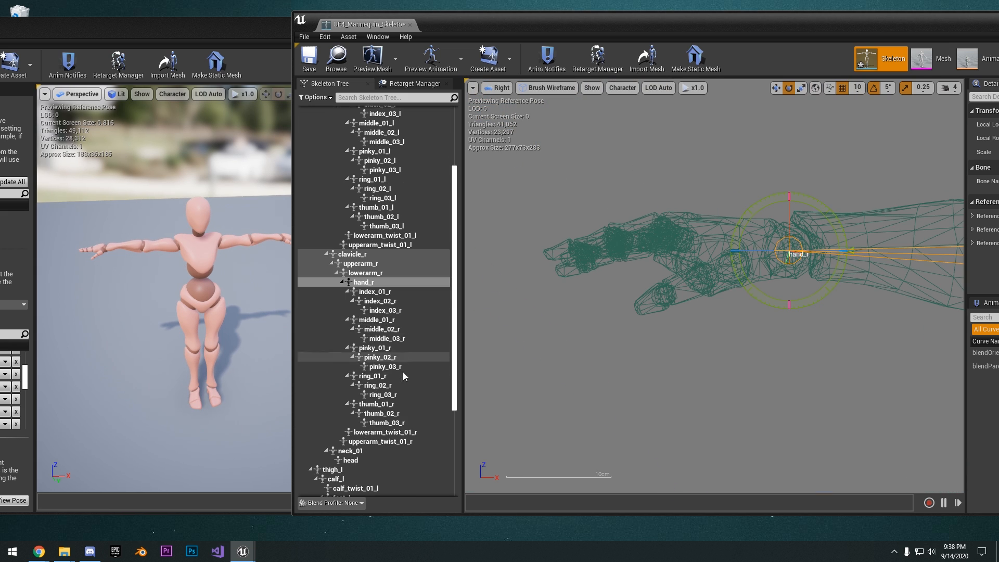
pyautogui.click(380, 294)
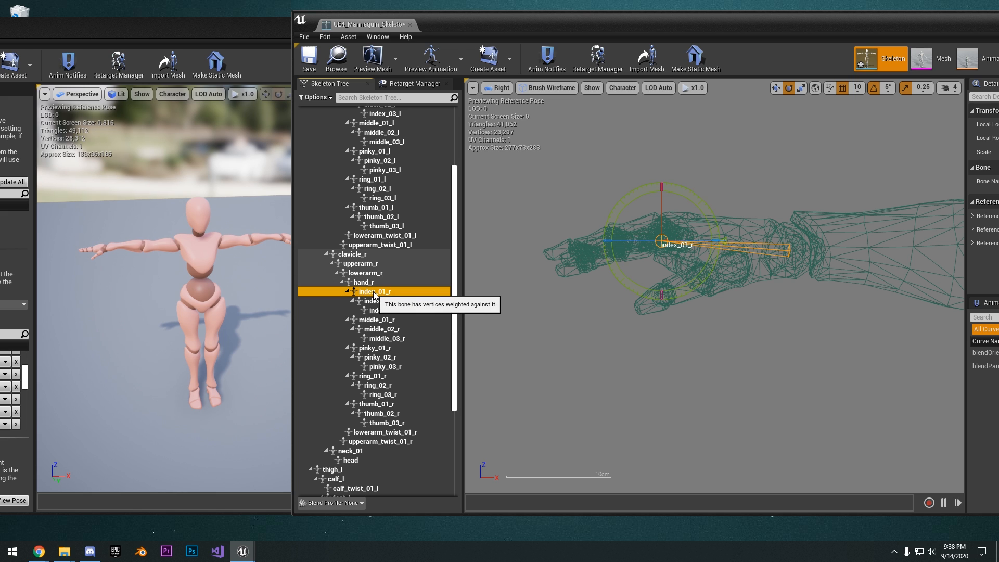
pyautogui.moveTo(700, 224); pyautogui.dragTo(704, 230)
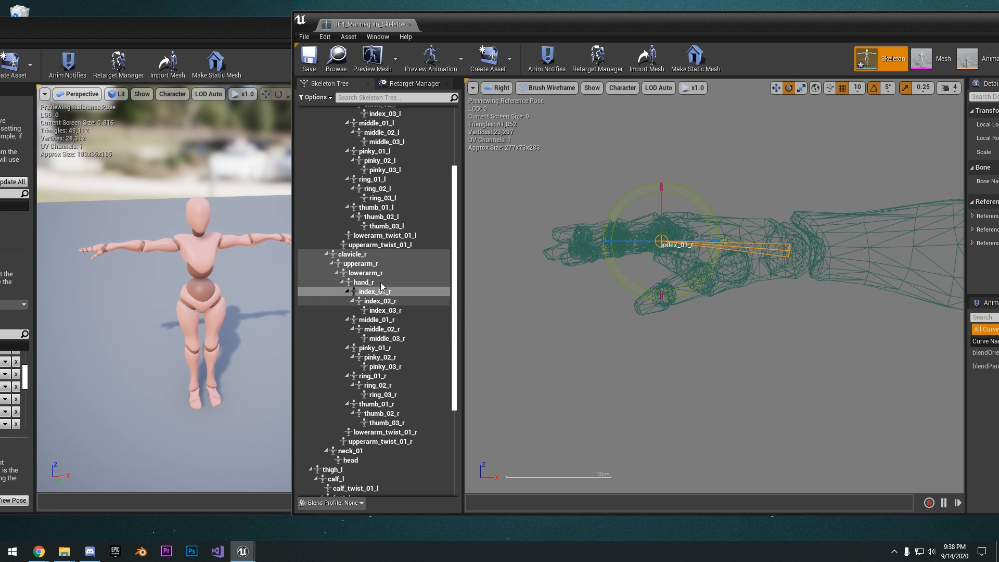
pyautogui.click(377, 320)
pyautogui.moveTo(717, 220); pyautogui.dragTo(718, 237)
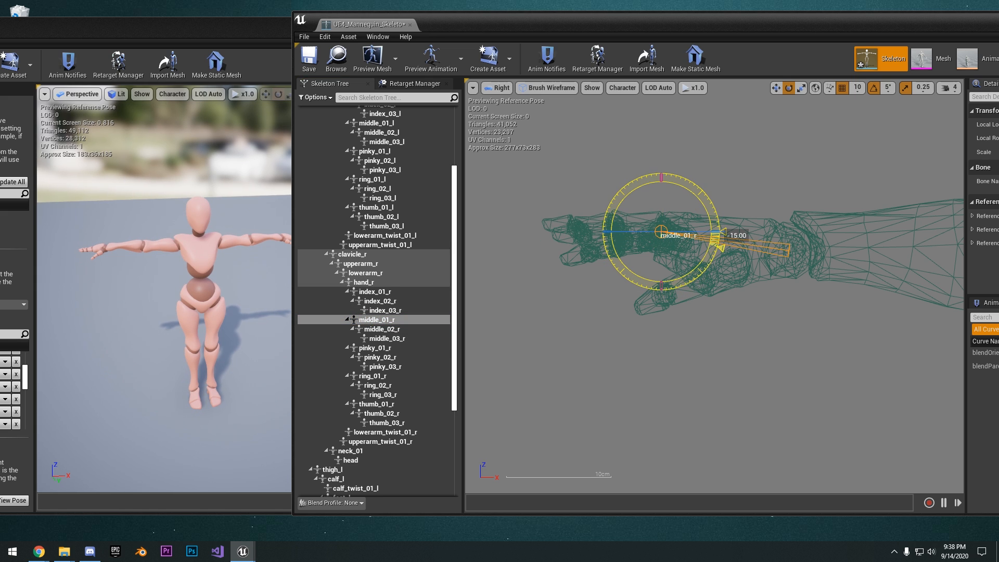
# Rotate pinky_01_r by -10 degrees and ring_01_r by a similar amount so both fingers line up with the hand
pyautogui.click(375, 348)
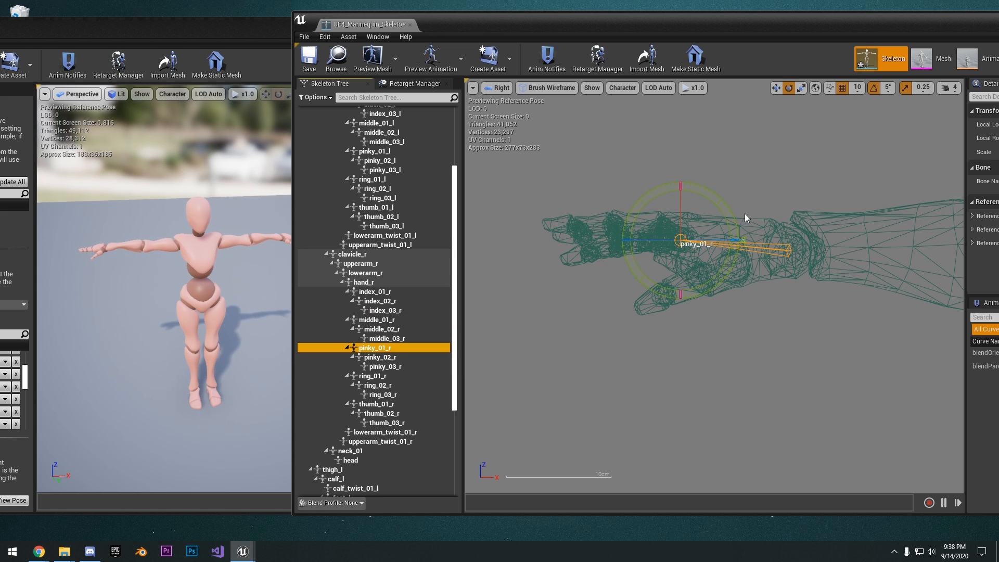
pyautogui.click(739, 229)
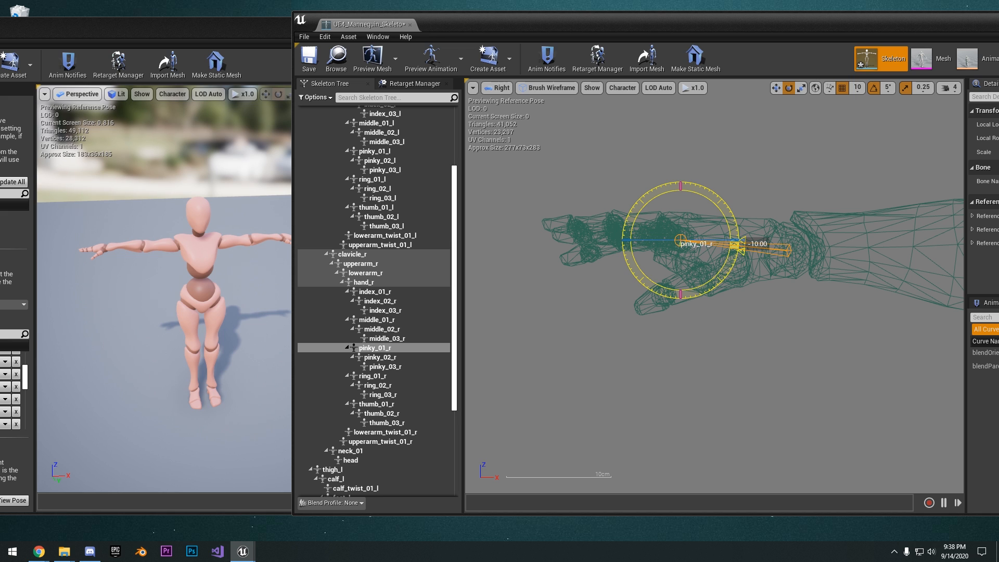
pyautogui.click(389, 376)
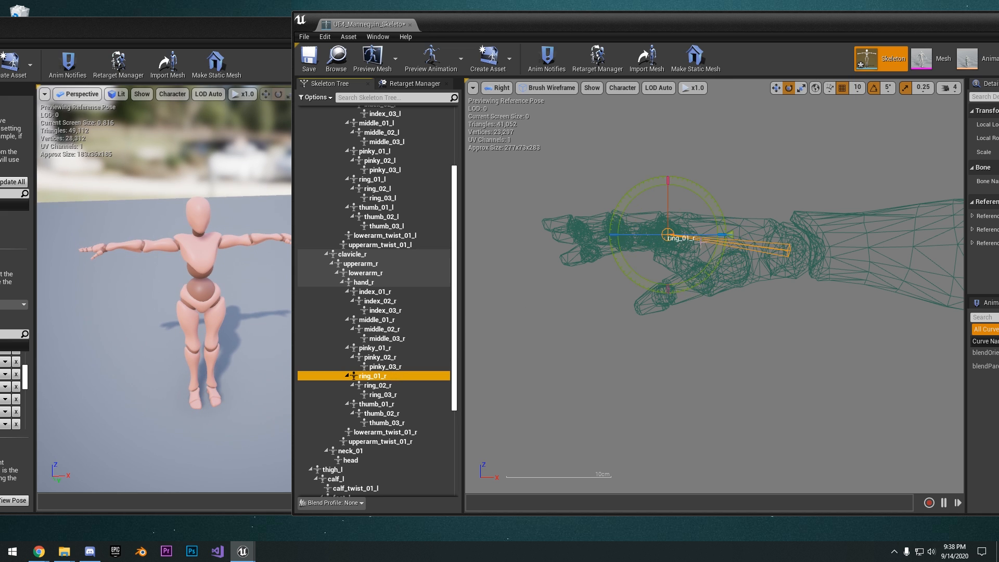
pyautogui.moveTo(722, 223); pyautogui.dragTo(725, 232)
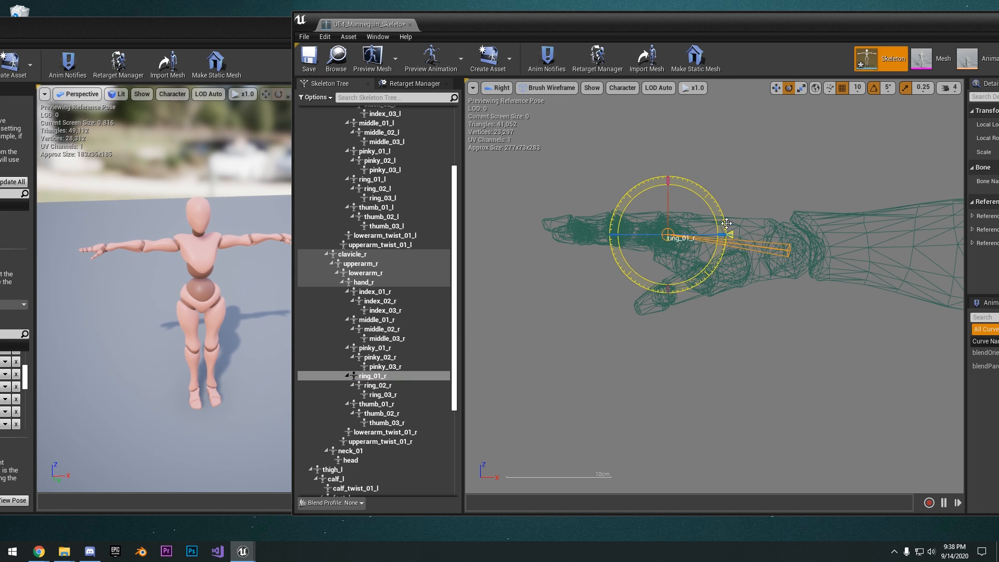
# Rotate the hand_l bone upward in the Right orthographic view until the hand is level with the forearm
pyautogui.moveTo(776, 236); pyautogui.dragTo(772, 214, button='right')
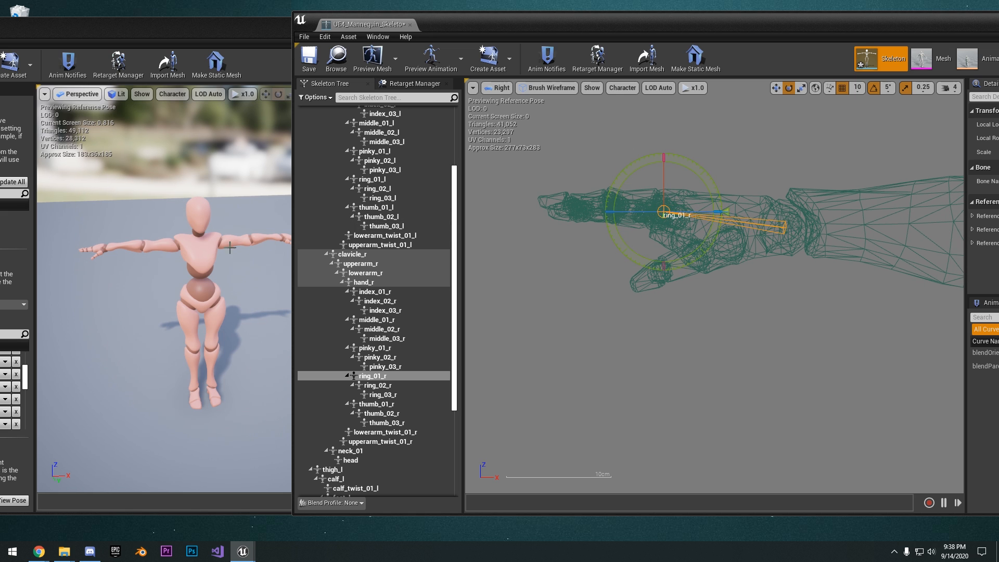
pyautogui.moveTo(765, 239); pyautogui.dragTo(696, 237, button='right')
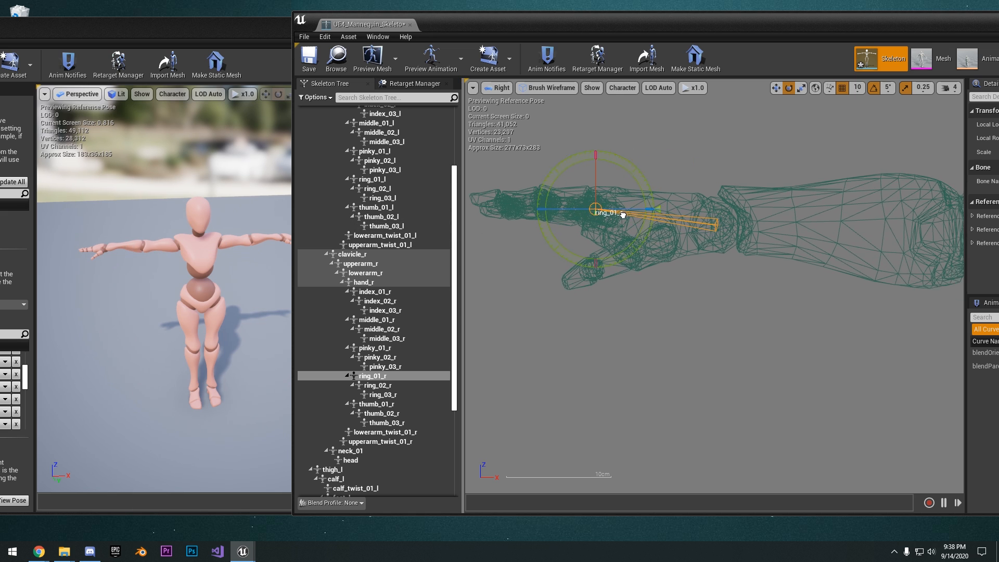
pyautogui.scroll(-4, 696, 238)
pyautogui.scroll(5, 626, 231)
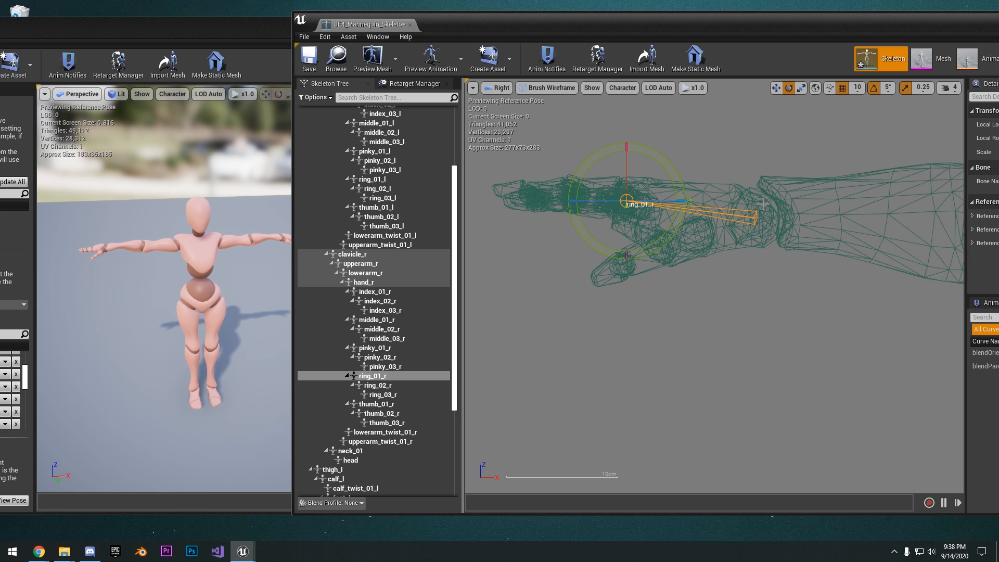
pyautogui.scroll(-3, 764, 204)
pyautogui.moveTo(686, 211); pyautogui.dragTo(523, 281, button='right')
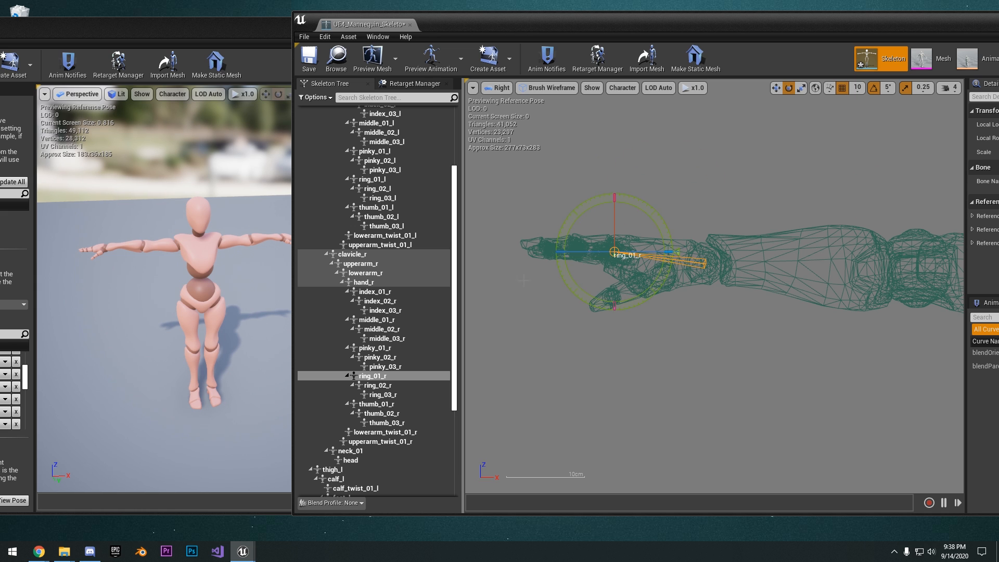
pyautogui.scroll(-10, 676, 234)
pyautogui.moveTo(885, 220); pyautogui.dragTo(516, 237, button='right')
pyautogui.scroll(6, 735, 252)
pyautogui.scroll(3, 676, 281)
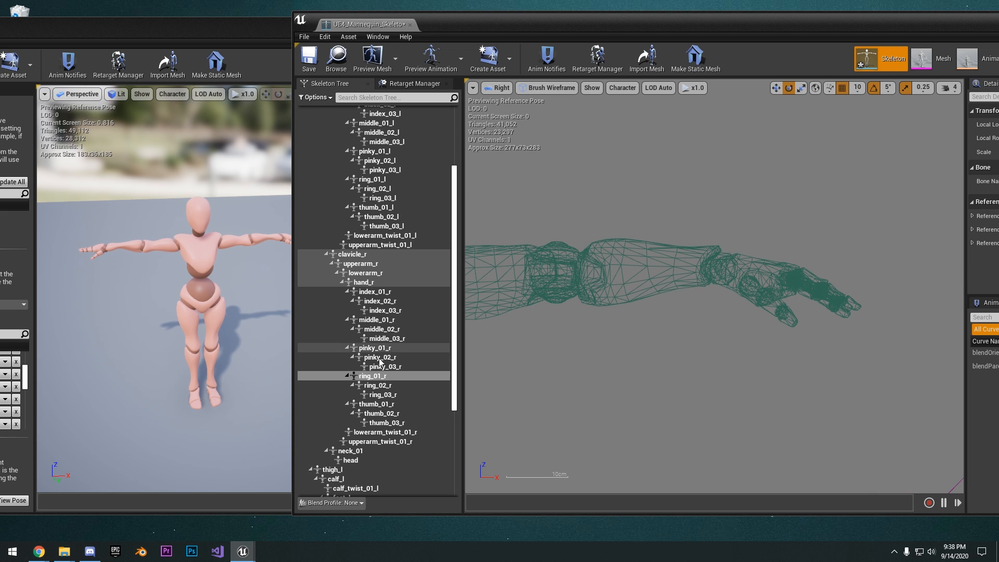
pyautogui.scroll(4, 395, 312)
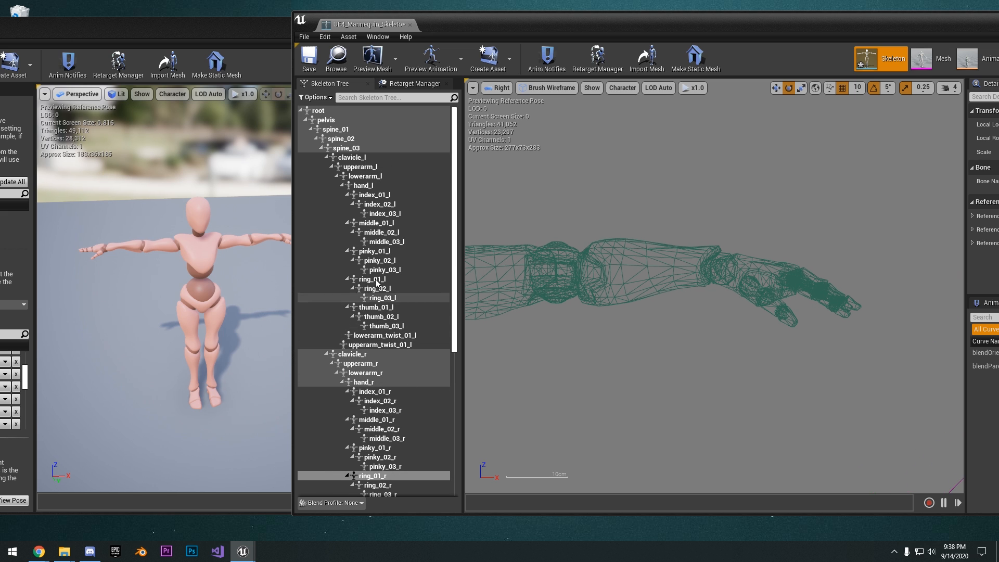
pyautogui.click(363, 186)
pyautogui.moveTo(760, 235); pyautogui.dragTo(771, 259)
pyautogui.scroll(-6, 749, 239)
pyautogui.moveTo(755, 248); pyautogui.dragTo(703, 276, button='right')
pyautogui.scroll(4, 726, 270)
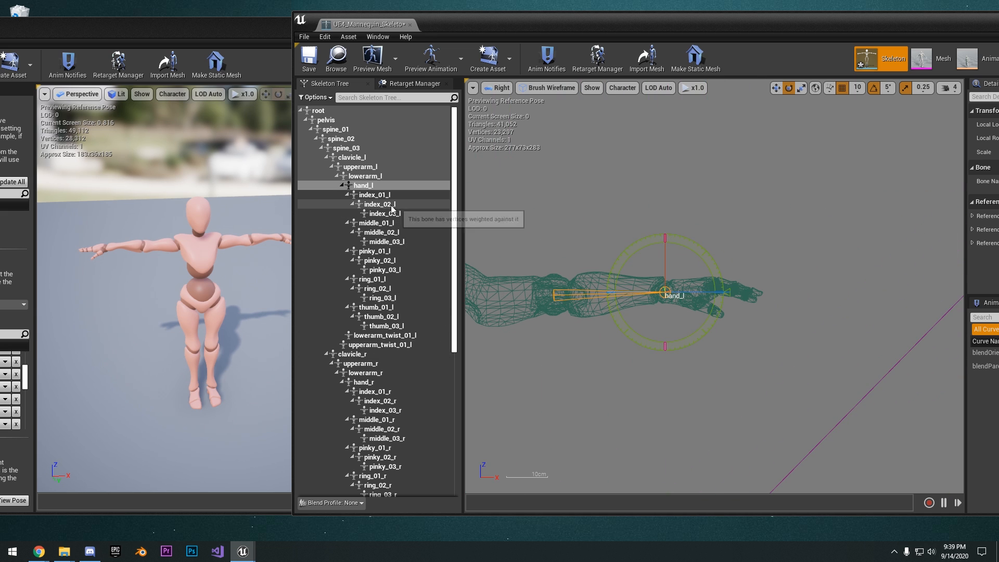
# Rotate index_01_l by 20 degrees and middle_01_l by a similar amount to level both fingers with the hand
pyautogui.click(375, 195)
pyautogui.scroll(3, 658, 292)
pyautogui.moveTo(801, 245); pyautogui.dragTo(817, 268)
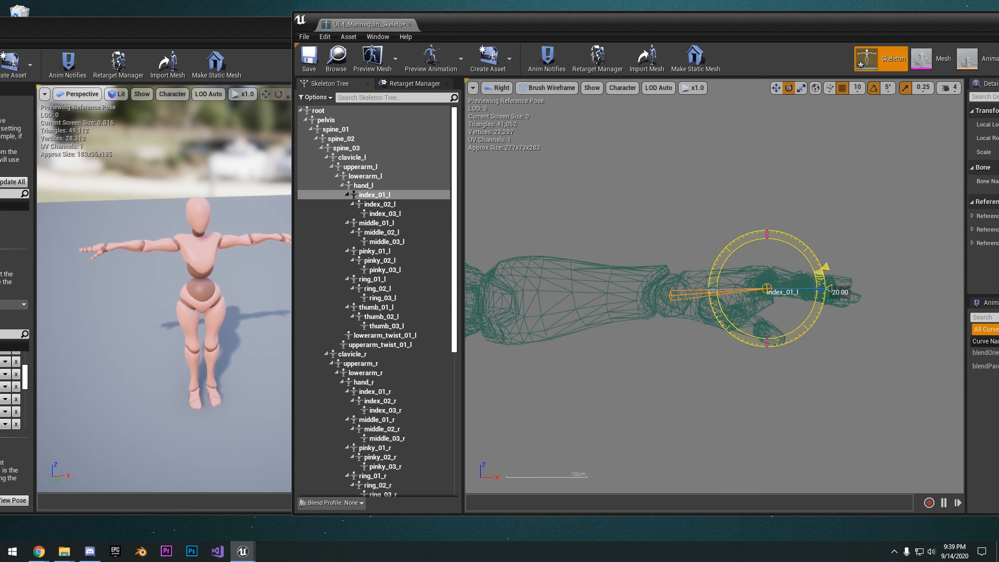
pyautogui.moveTo(905, 274); pyautogui.dragTo(822, 271, button='right')
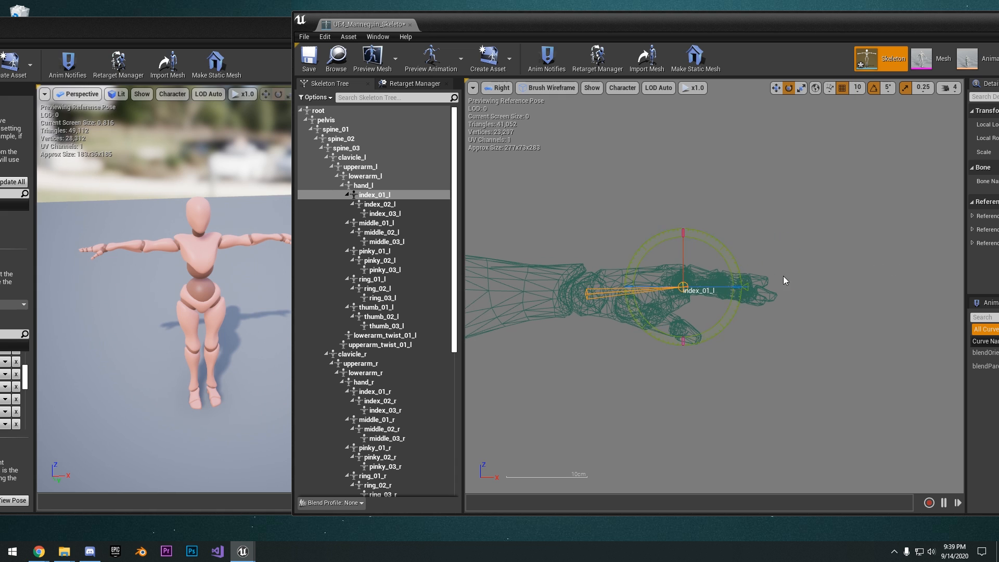
pyautogui.click(398, 224)
pyautogui.moveTo(730, 254); pyautogui.dragTo(735, 285)
# Rotate the pinky_01_l and ring_01_l bones until both fingers are level with the rest of the hand
pyautogui.click(378, 251)
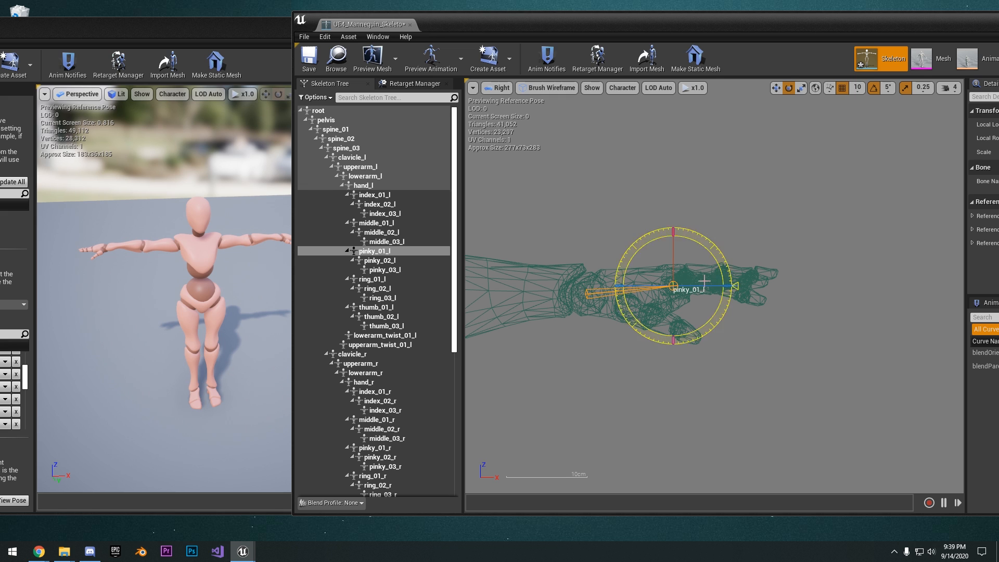
pyautogui.click(398, 280)
pyautogui.click(737, 276)
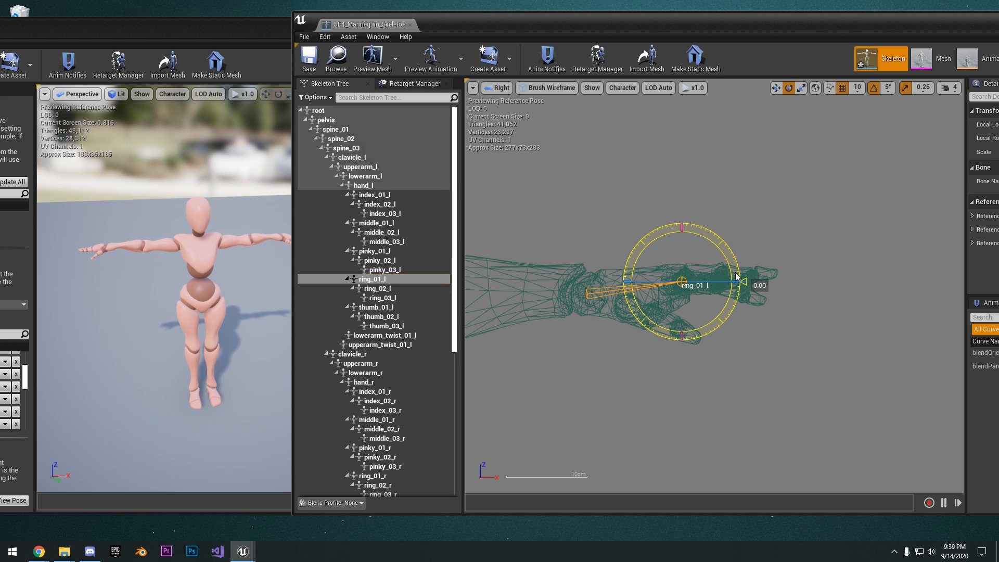
pyautogui.moveTo(813, 290); pyautogui.dragTo(805, 267, button='right')
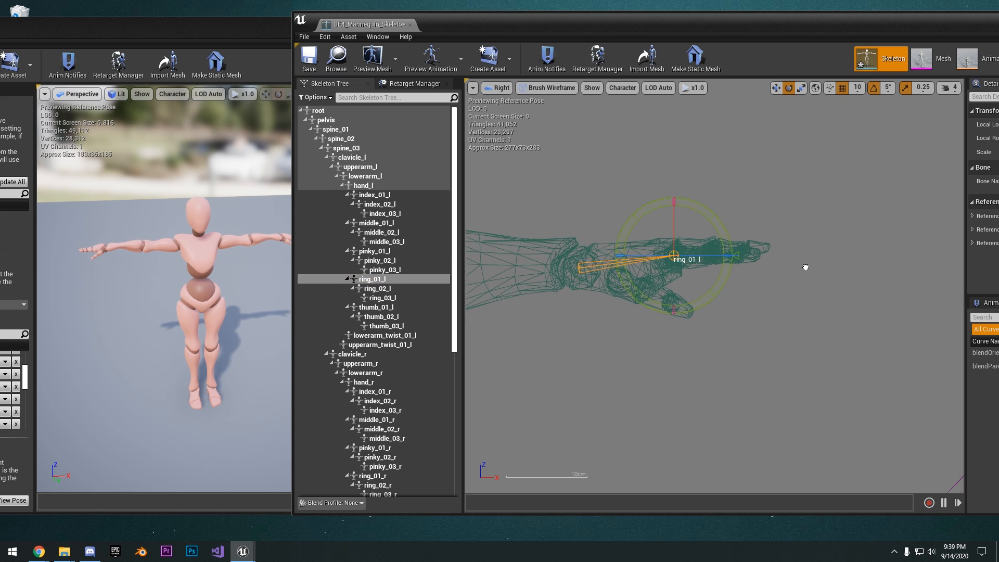
pyautogui.scroll(-7, 758, 276)
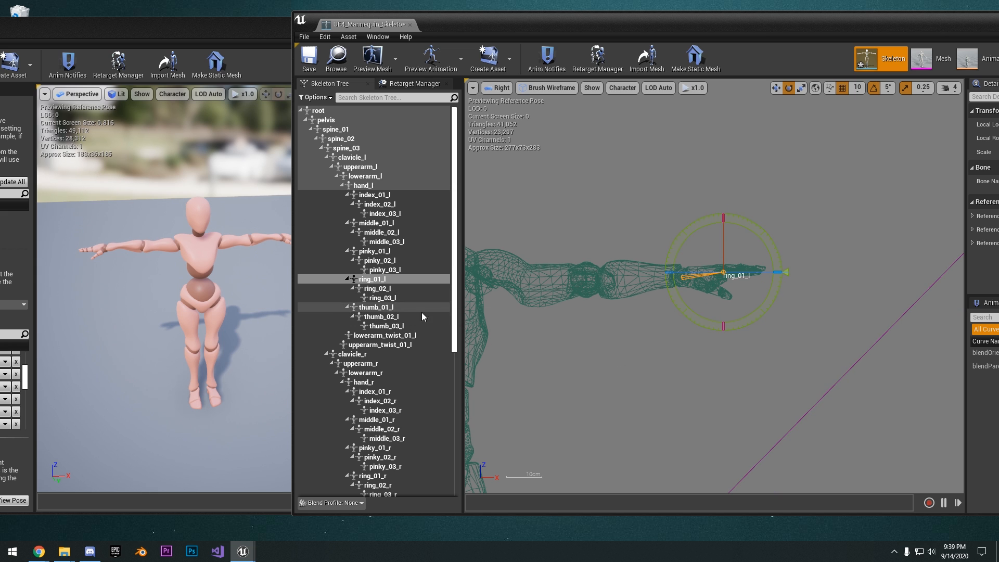
# Set the Mixamo skeleton's viewport to the Right orthographic view and line up the mannequin's full body beside it for comparison
pyautogui.scroll(-6, 765, 229)
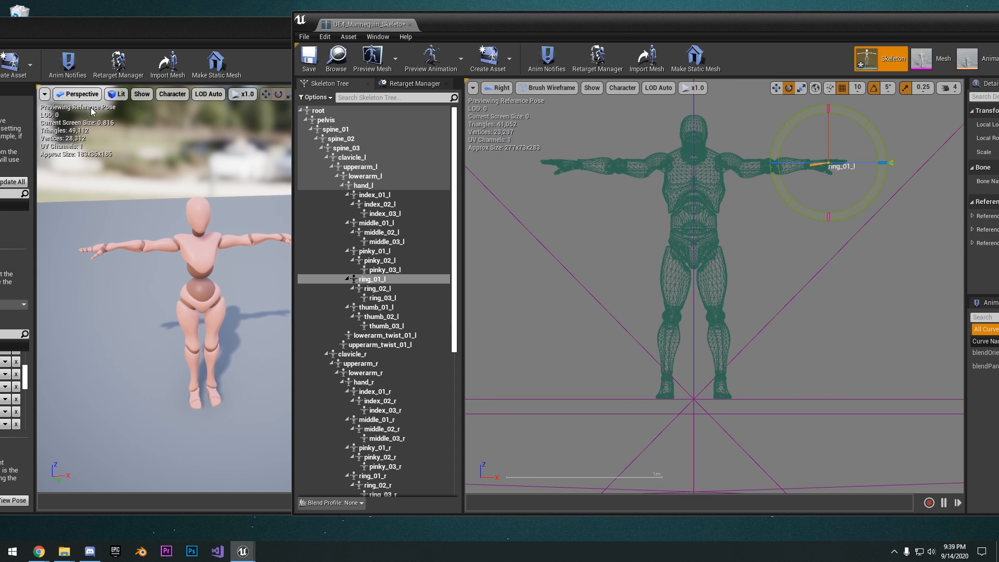
pyautogui.click(81, 94)
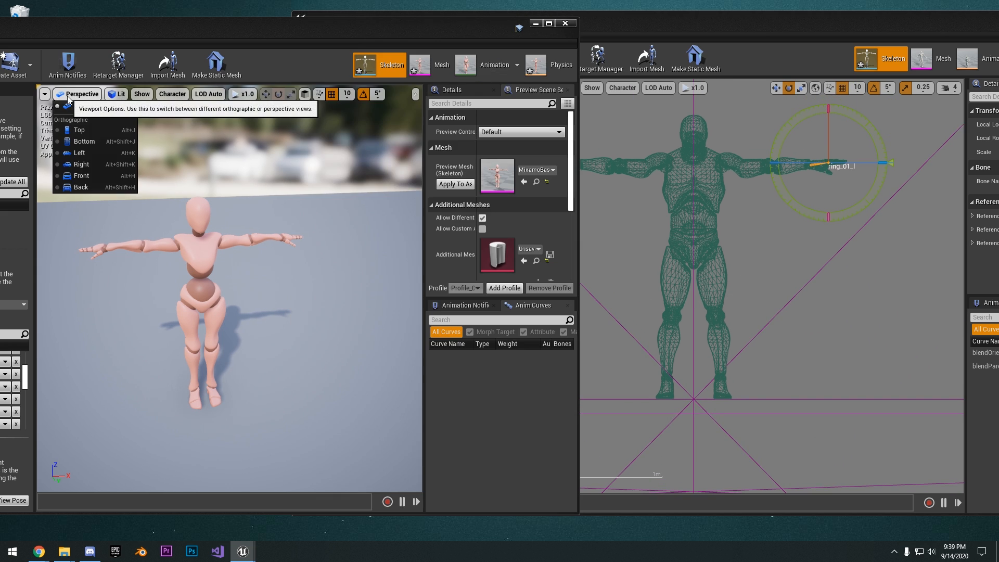
pyautogui.click(80, 165)
pyautogui.scroll(3, 225, 267)
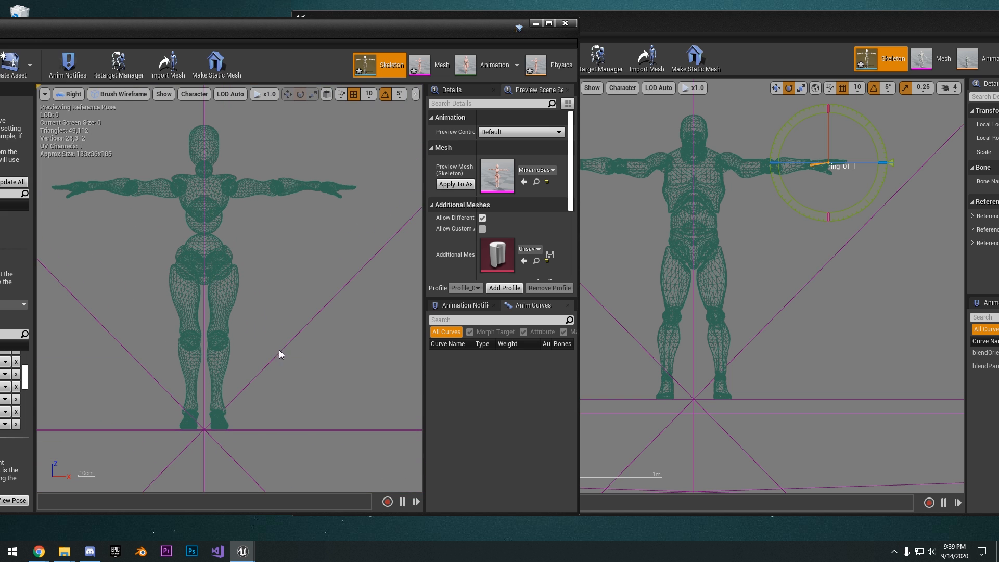
pyautogui.moveTo(642, 298); pyautogui.dragTo(671, 284, button='right')
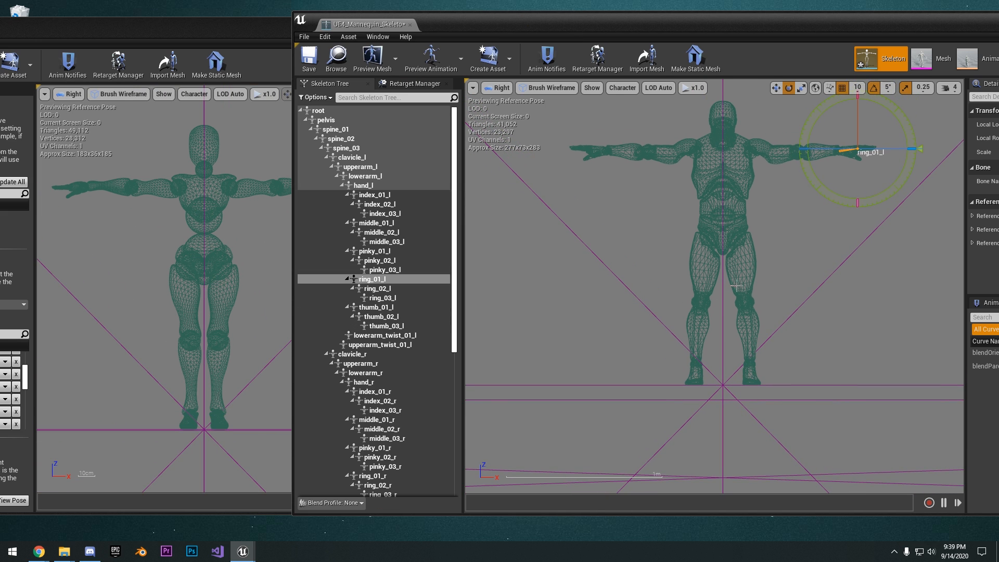
pyautogui.moveTo(750, 295); pyautogui.dragTo(744, 314, button='right')
# Rotate the mannequin's thigh_l and thigh_r bones inward so the legs stand closer together like the Mixamo character's
pyautogui.scroll(-8, 393, 280)
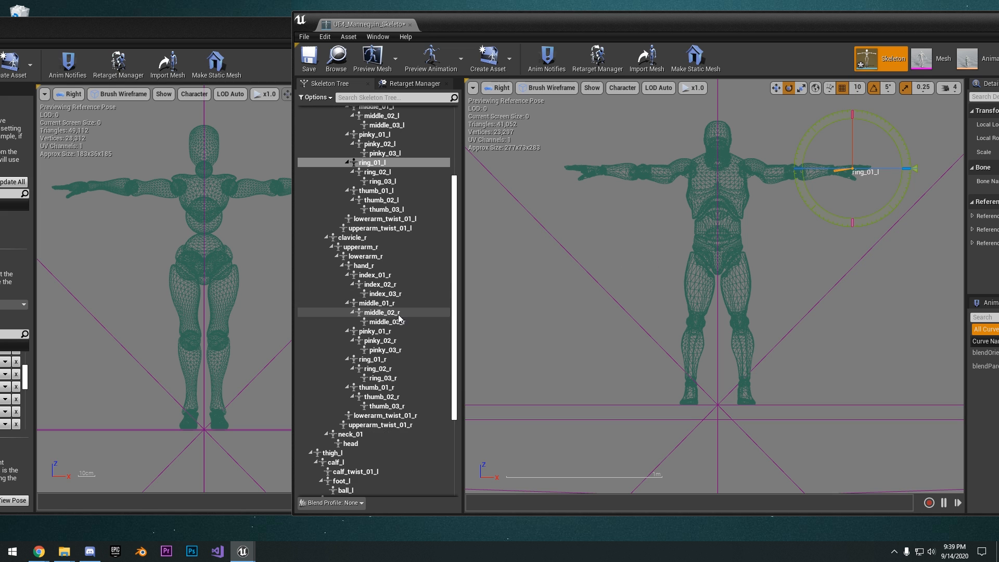
pyautogui.click(342, 355)
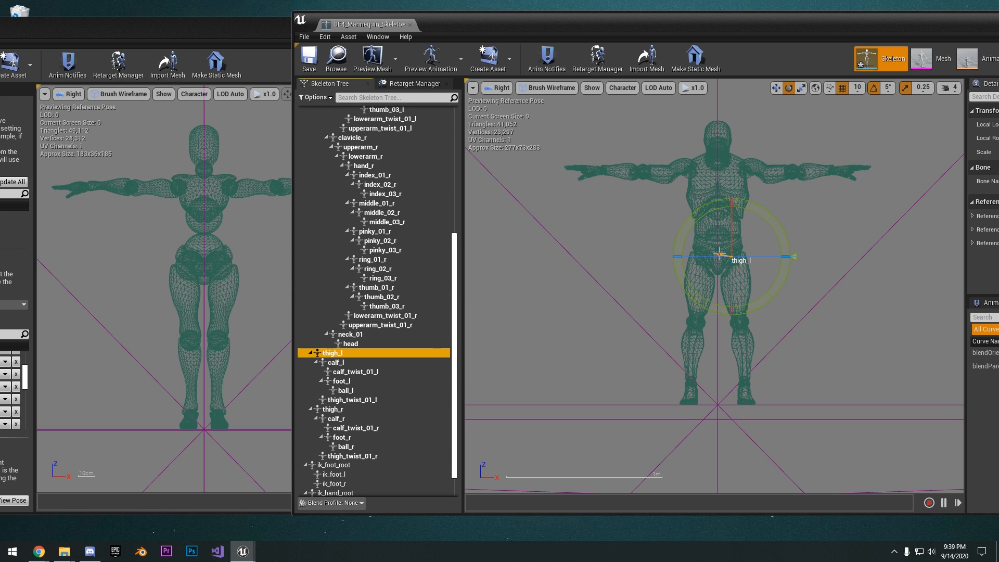
pyautogui.click(888, 87)
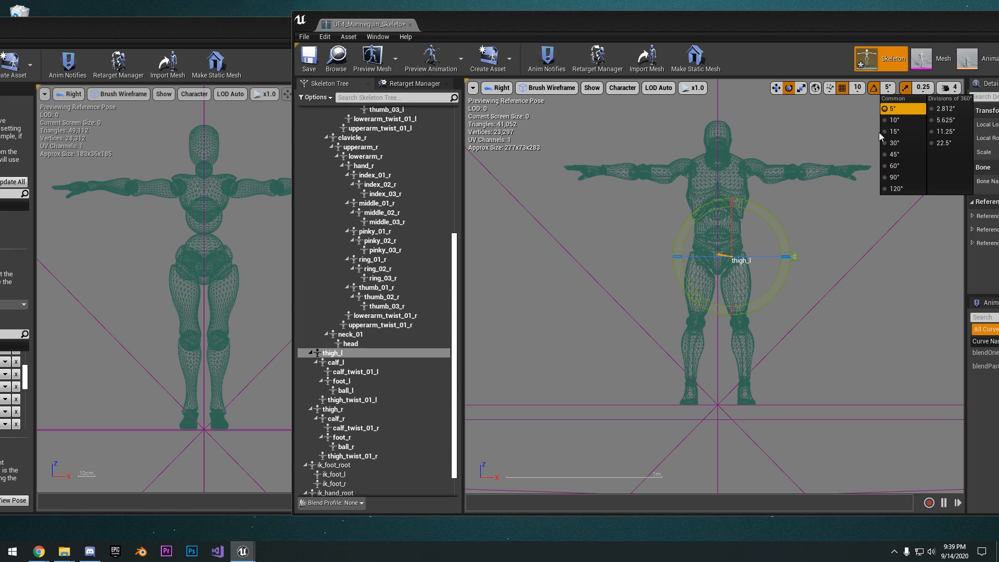
pyautogui.moveTo(786, 292); pyautogui.dragTo(789, 298)
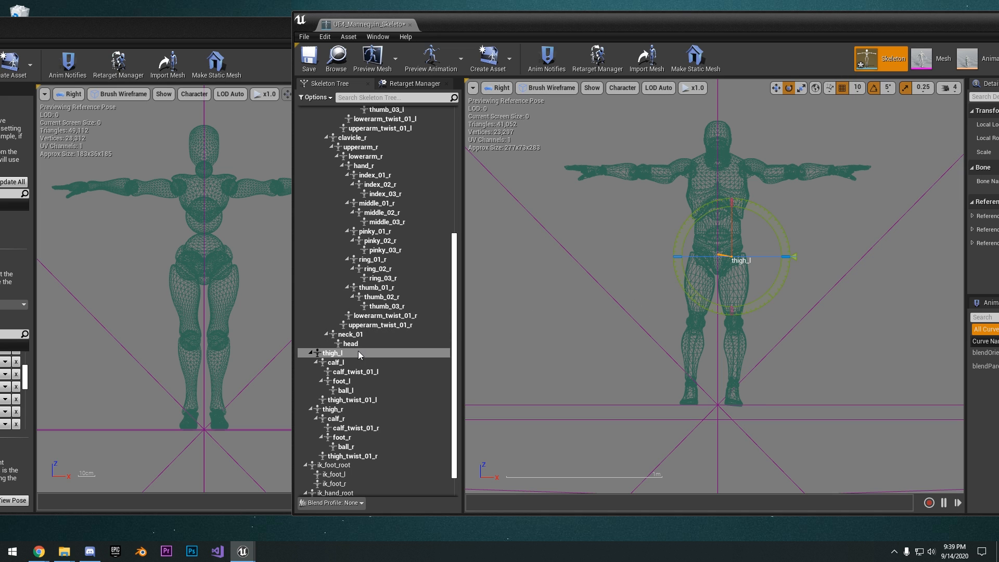
pyautogui.click(343, 409)
pyautogui.moveTo(662, 299); pyautogui.dragTo(671, 308)
pyautogui.scroll(4, 747, 296)
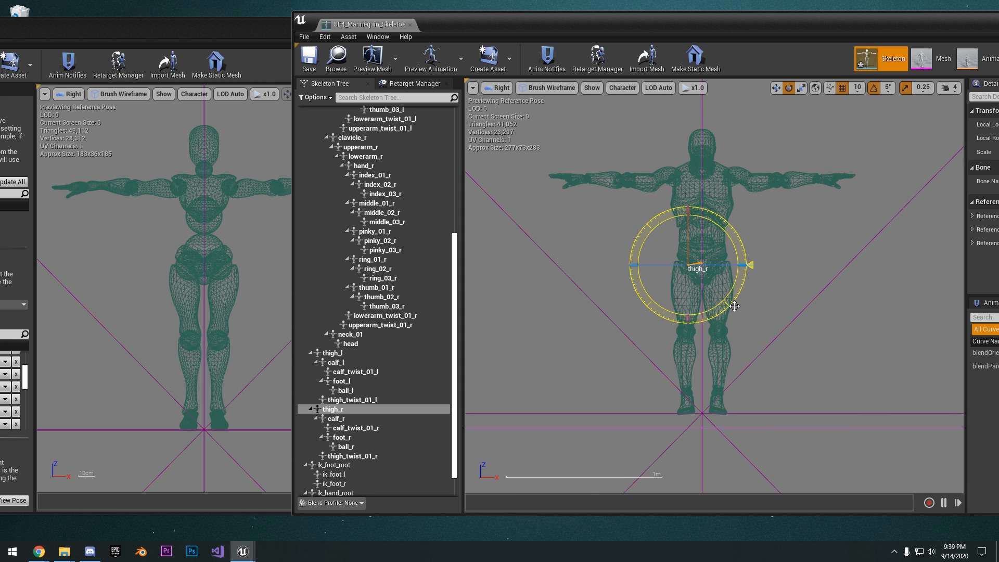
# Adjust the rotation of the foot_l and foot_r bones so the mannequin's feet sit level with the ground
pyautogui.scroll(-2, 315, 370)
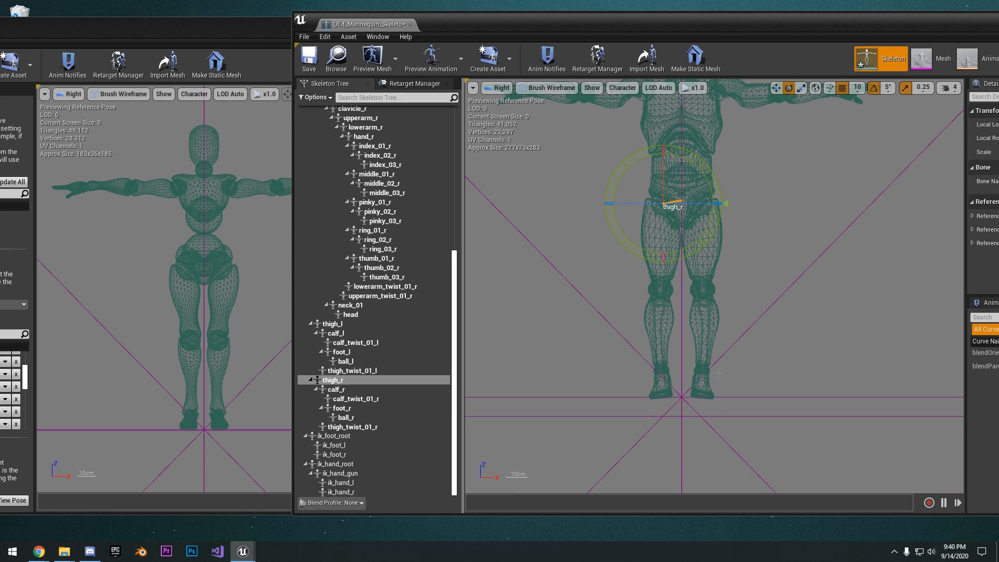
pyautogui.click(356, 353)
pyautogui.moveTo(748, 405); pyautogui.dragTo(699, 421)
pyautogui.click(364, 410)
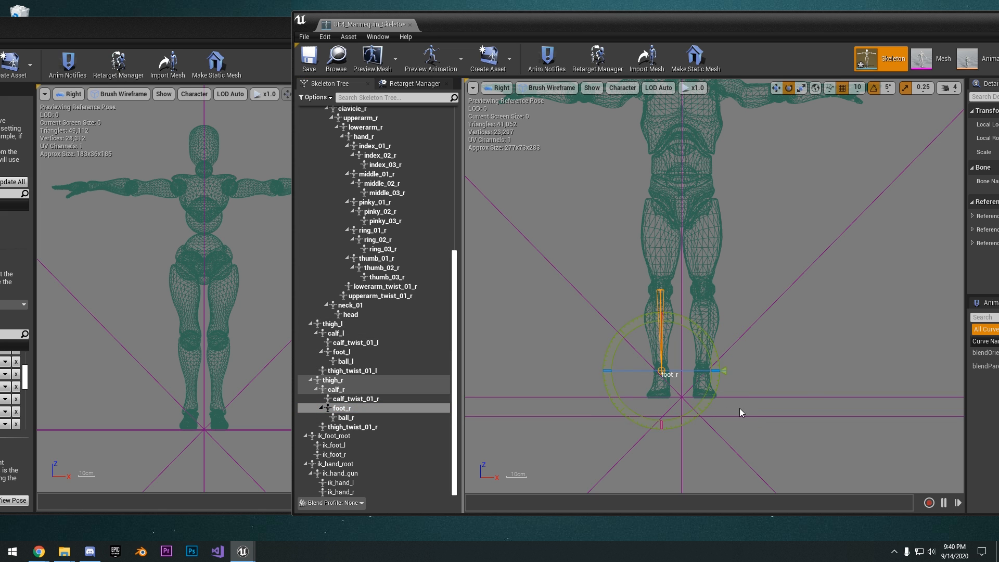
pyautogui.scroll(-5, 801, 393)
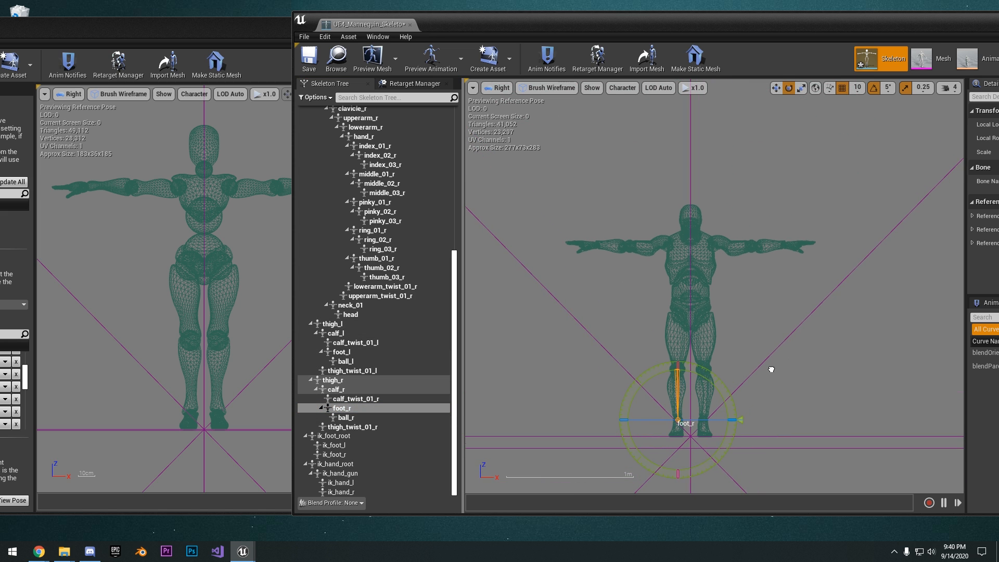
# Return the mannequin's viewport to the Perspective view and save UE4_Mannequin_Skeleton
pyautogui.click(499, 88)
pyautogui.click(522, 104)
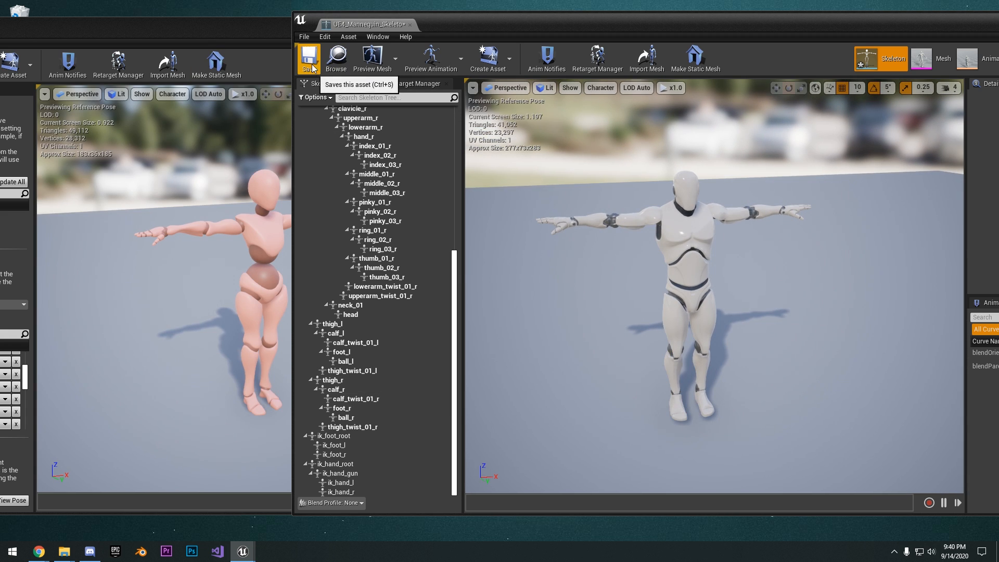
pyautogui.click(312, 67)
# Set the mannequin's retarget base pose to its current pose in the Retarget Manager
pyautogui.click(410, 85)
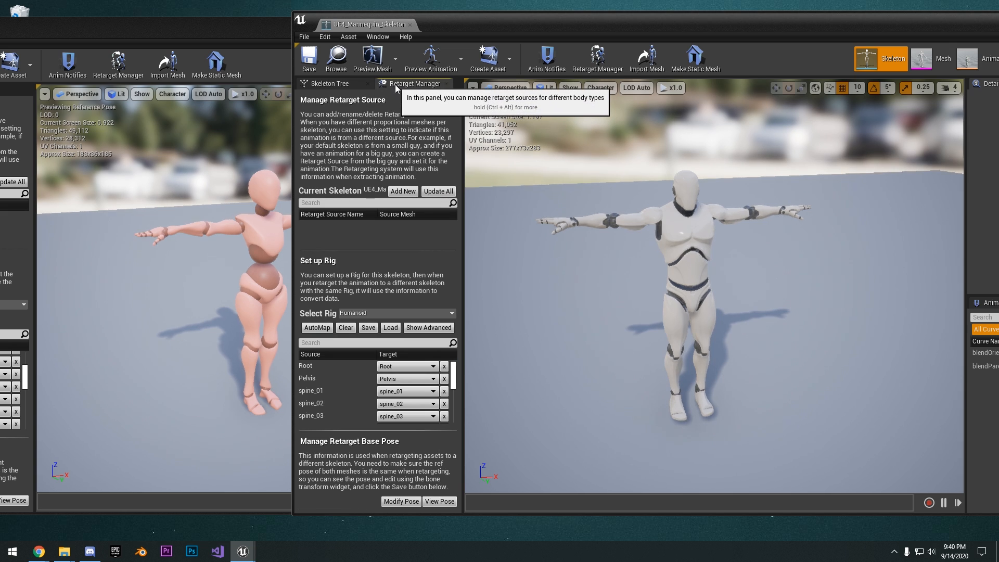
pyautogui.click(410, 502)
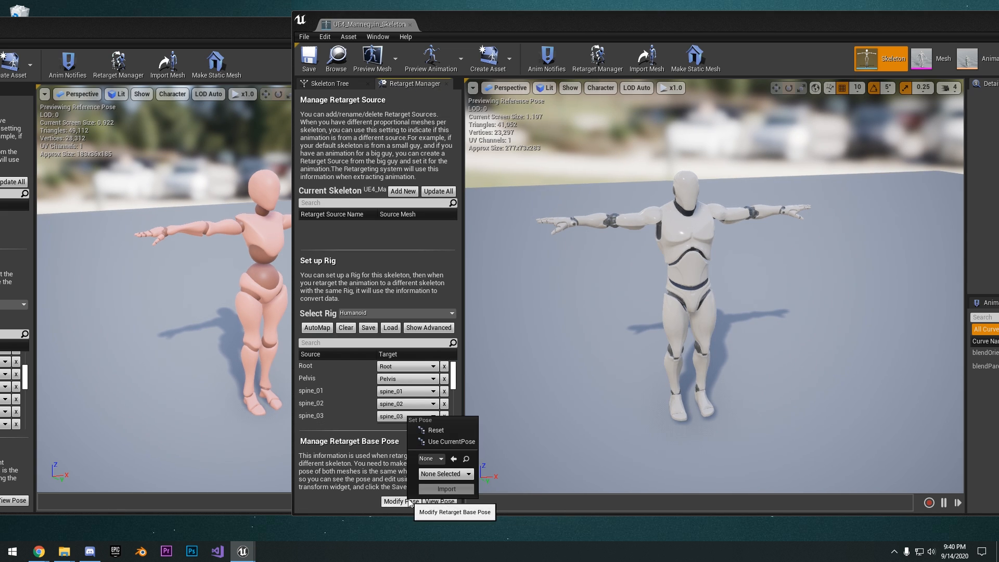
pyautogui.click(439, 441)
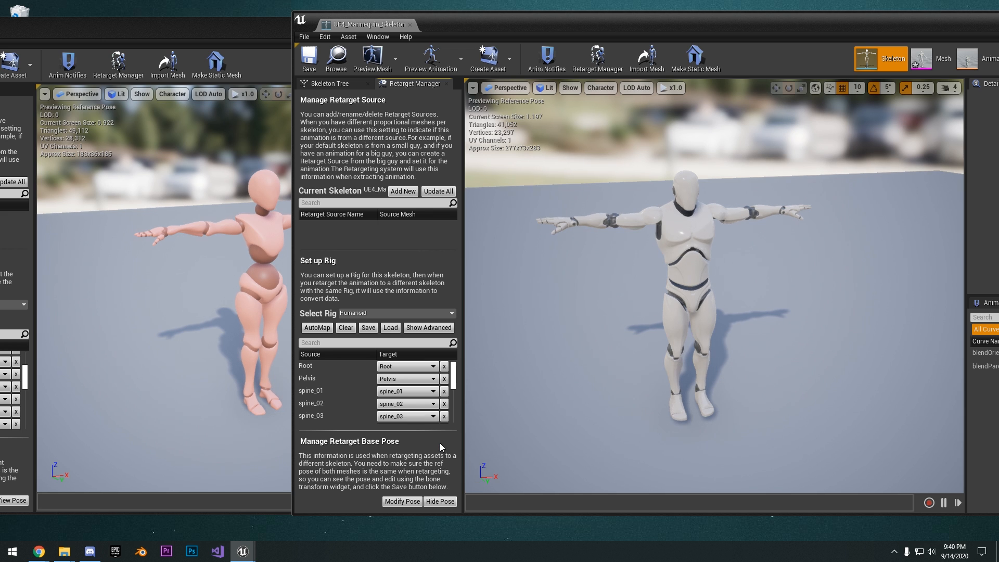
# Examine the mannequin's stored retarget base pose by hiding it and showing it again
pyautogui.scroll(-3, 621, 323)
pyautogui.scroll(3, 636, 312)
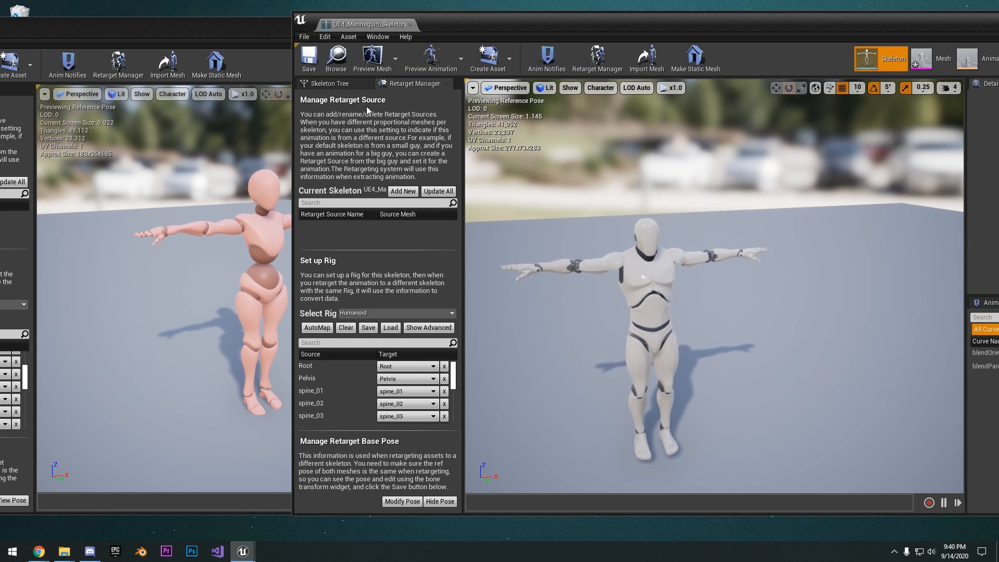
pyautogui.scroll(-3, 588, 256)
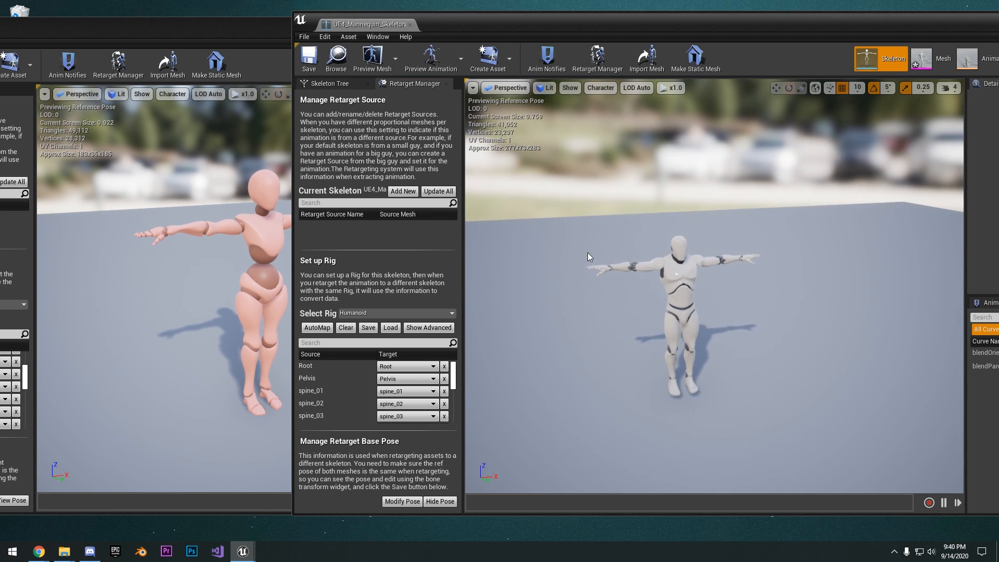
pyautogui.scroll(2, 687, 271)
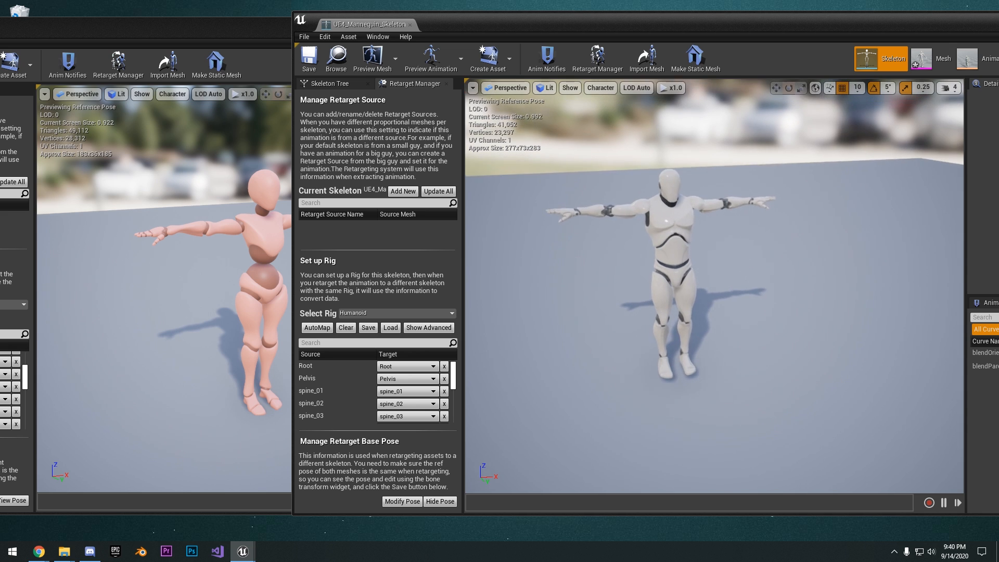
pyautogui.click(450, 501)
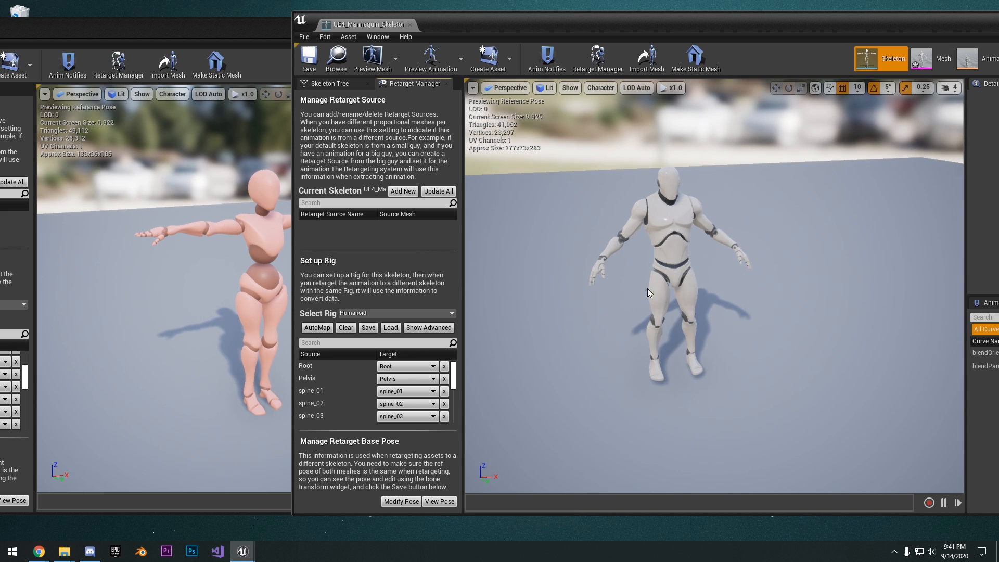
pyautogui.click(440, 502)
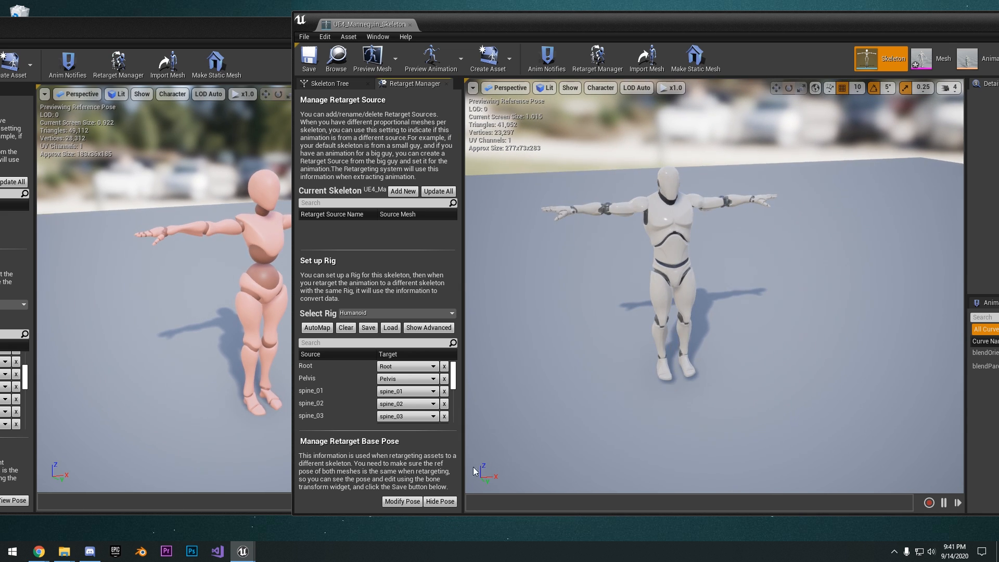
# Close the mannequin's skeleton editor and show the retargeting options in the bone tree of MixamoBase_Skeleton
pyautogui.click(411, 25)
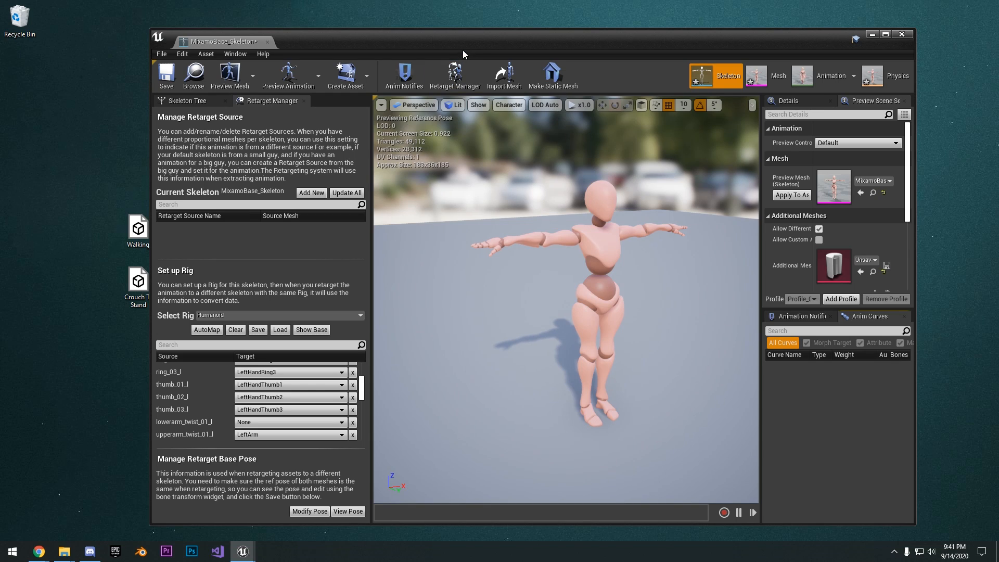
pyautogui.doubleClick(464, 48)
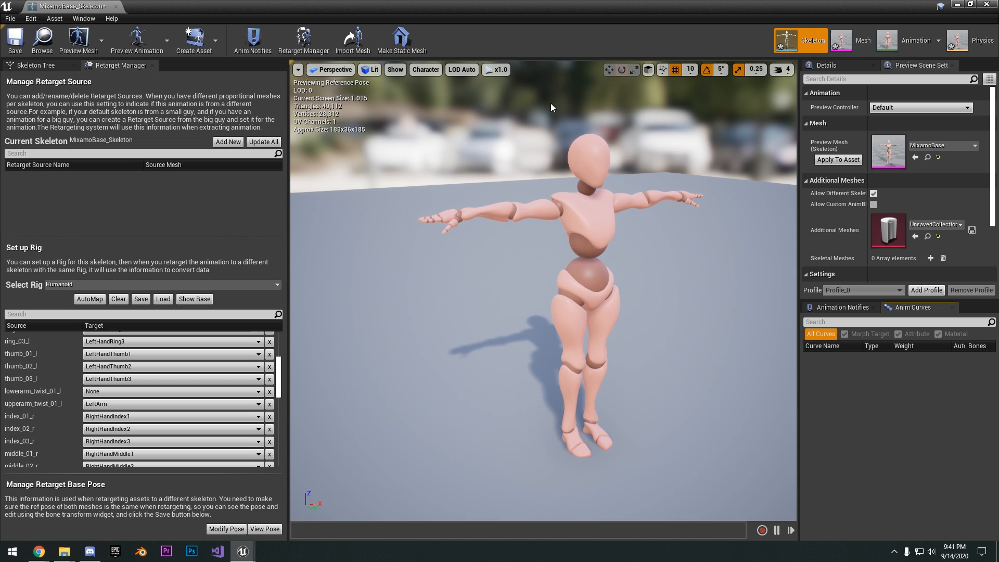
pyautogui.click(29, 64)
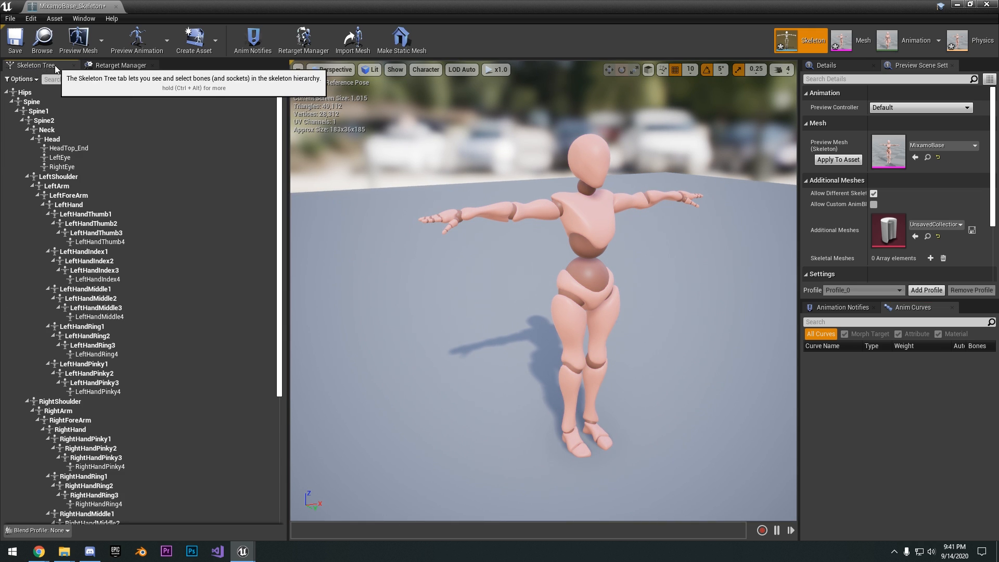
pyautogui.click(28, 80)
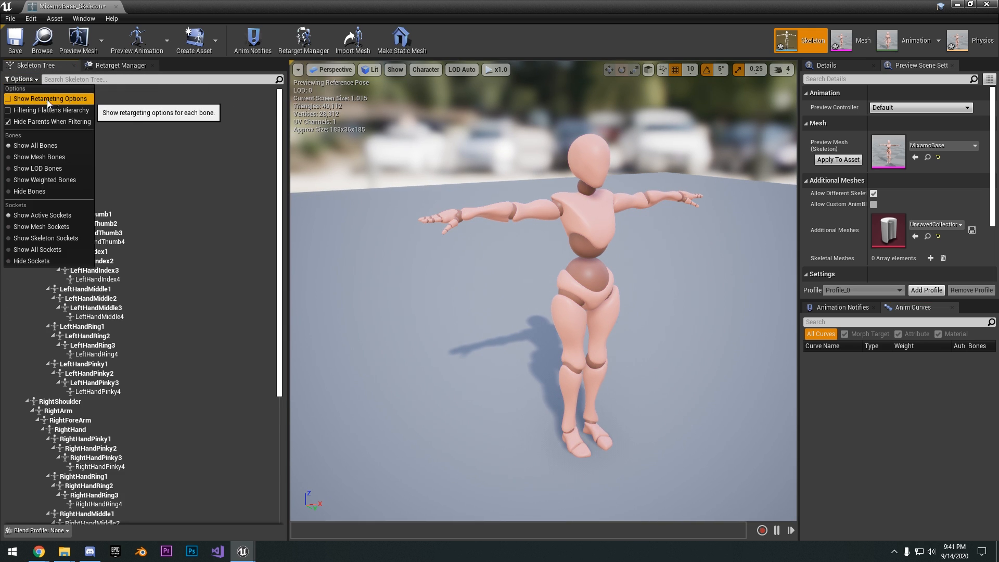
pyautogui.click(47, 99)
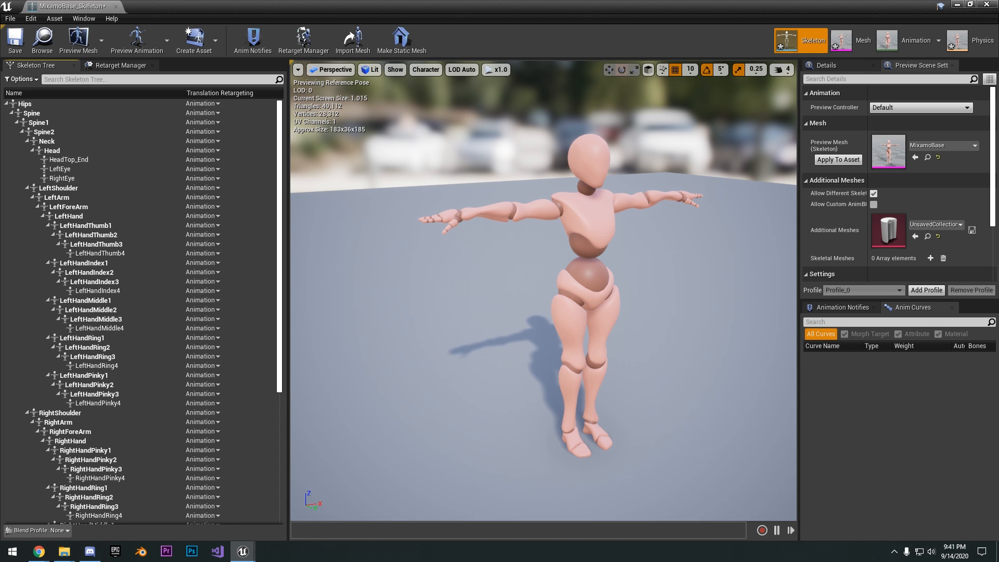
# Recursively set translation retargeting to Skeleton for the Spine bone and all bones beneath it
pyautogui.click(29, 104)
pyautogui.click(27, 79)
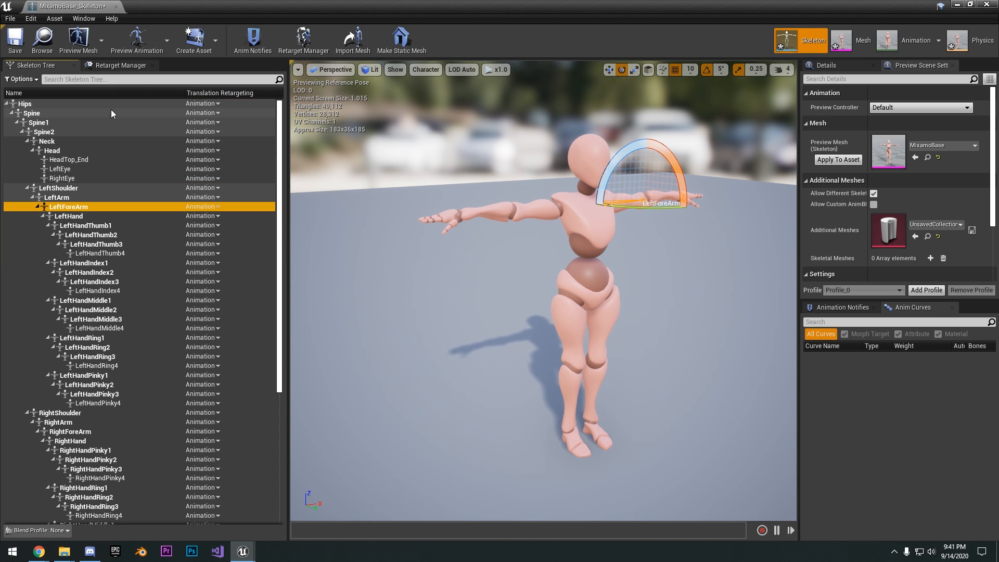
pyautogui.rightClick(111, 110)
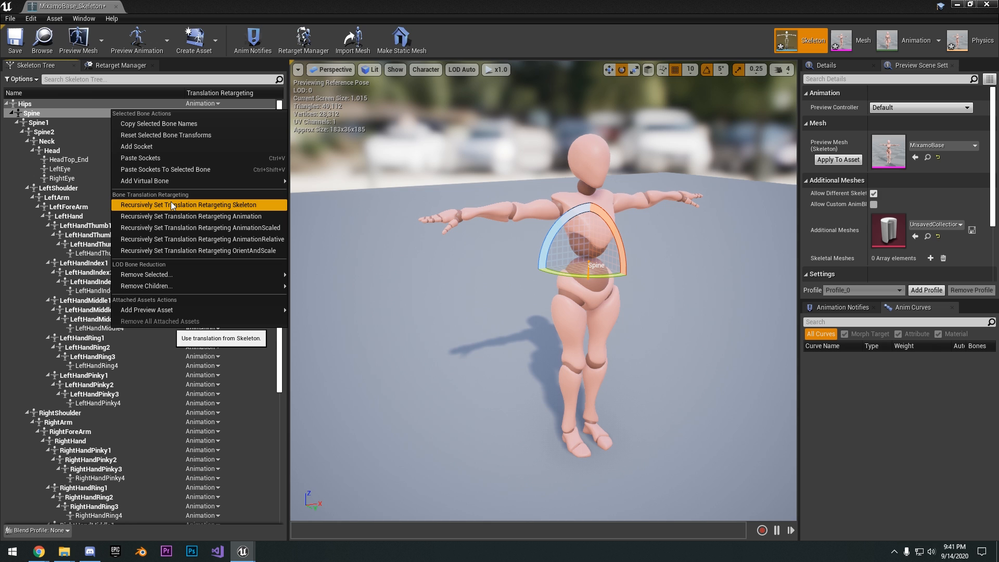
pyautogui.click(195, 205)
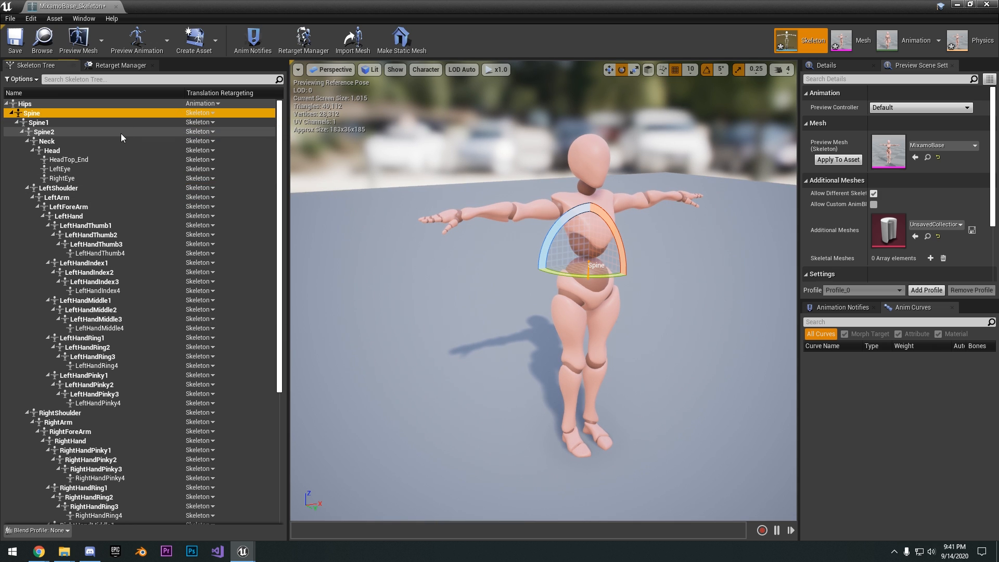
# Apply the MixamoBase preview mesh to the skeleton asset and save MixamoBase_Skeleton
pyautogui.click(15, 42)
pyautogui.moveTo(396, 174); pyautogui.dragTo(414, 183, button='right')
pyautogui.moveTo(541, 127); pyautogui.dragTo(528, 109, button='right')
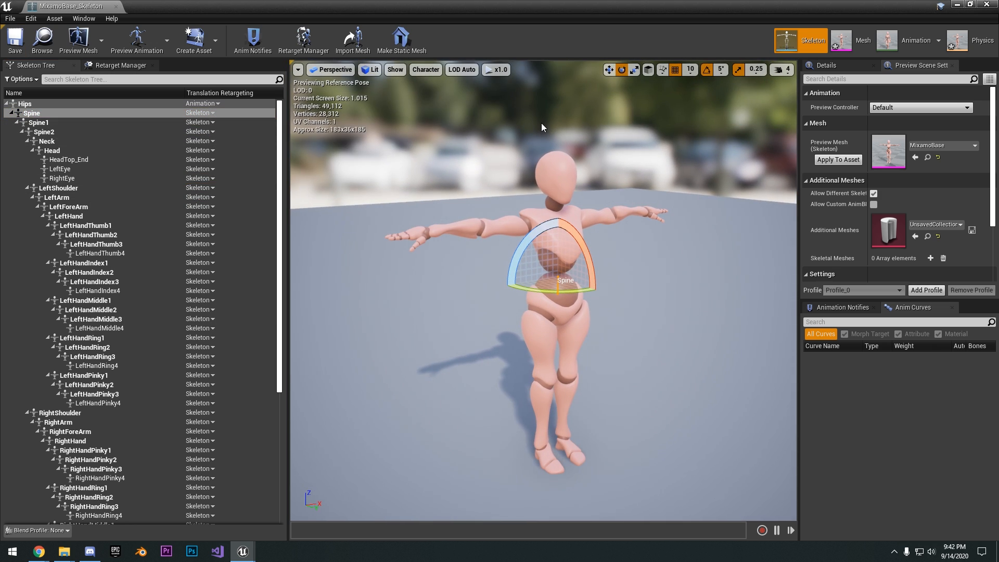
pyautogui.click(838, 160)
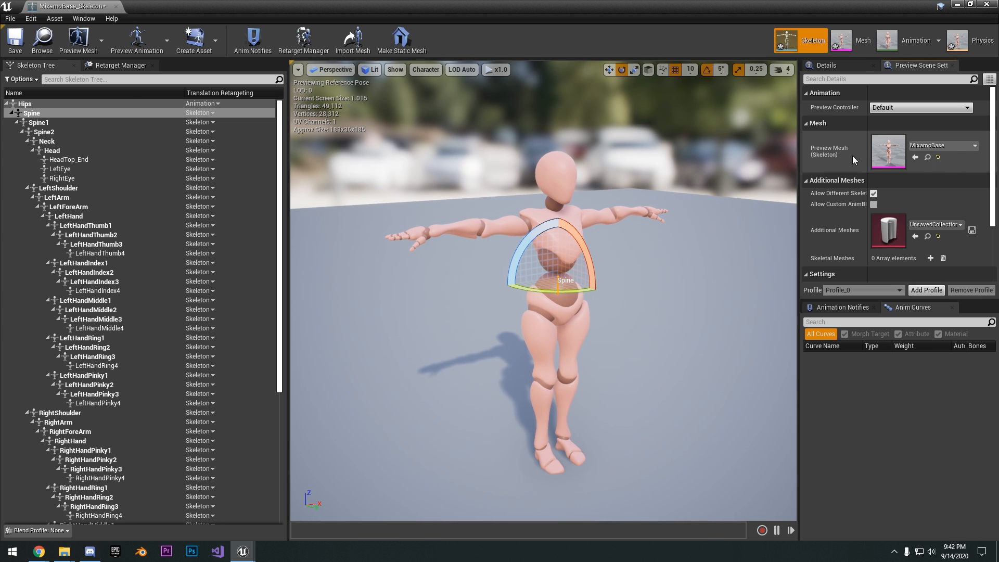
pyautogui.click(16, 40)
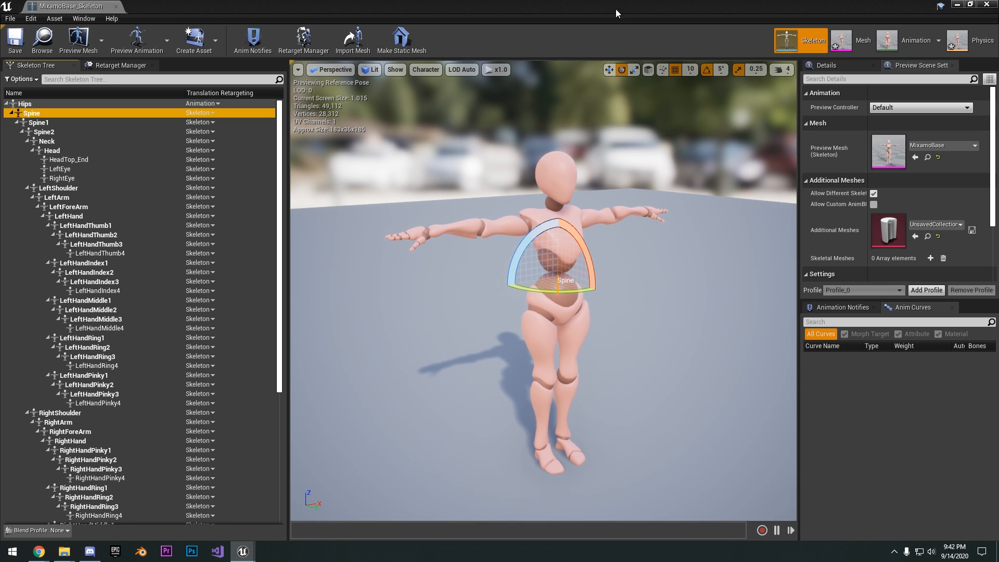
# Start duplicating and retargeting the Walking_mixamo_com animation in the ThirdPersonBP folder, with UE4_Mannequin_Skeleton as the target skeleton
pyautogui.click(971, 5)
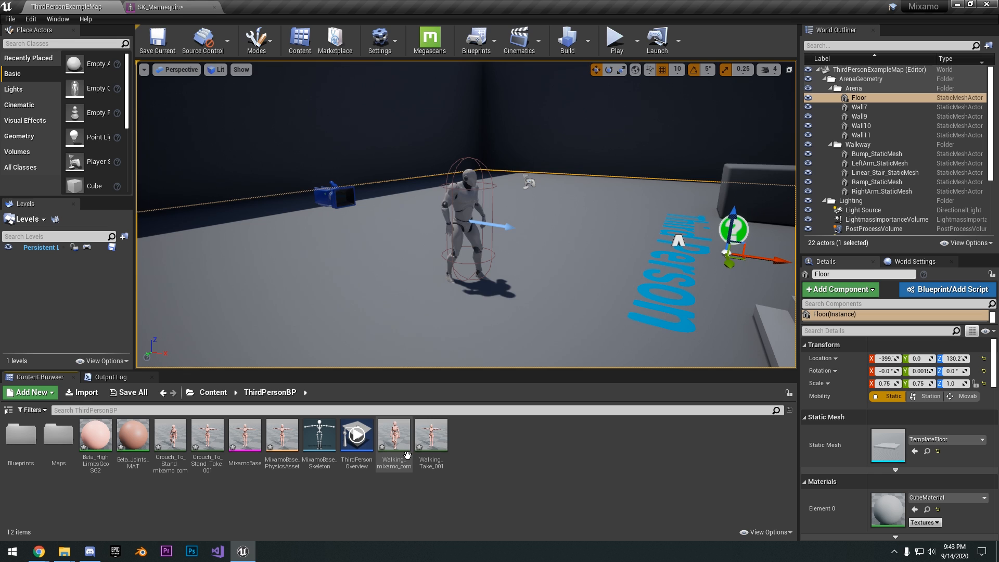
pyautogui.rightClick(407, 455)
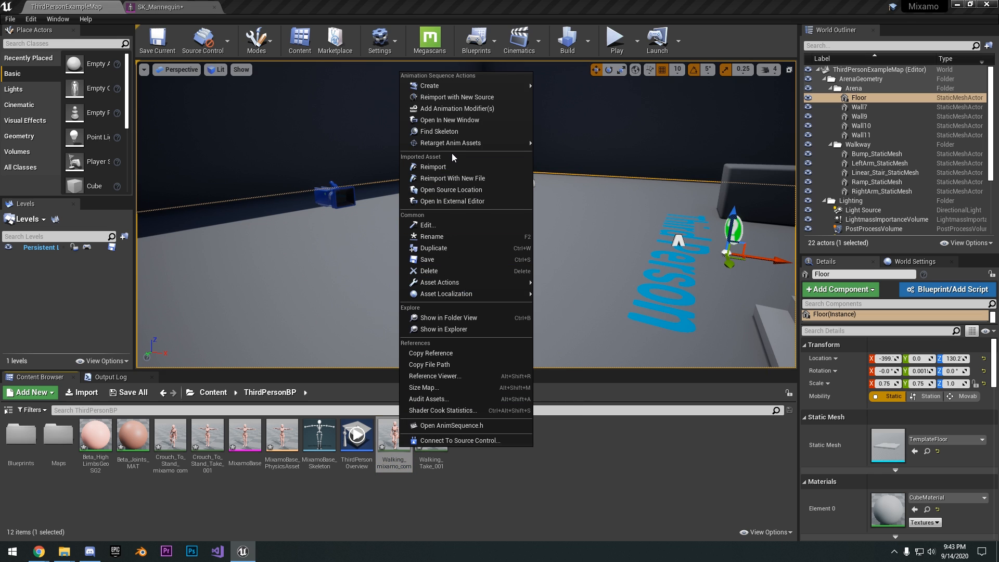
pyautogui.moveTo(453, 148)
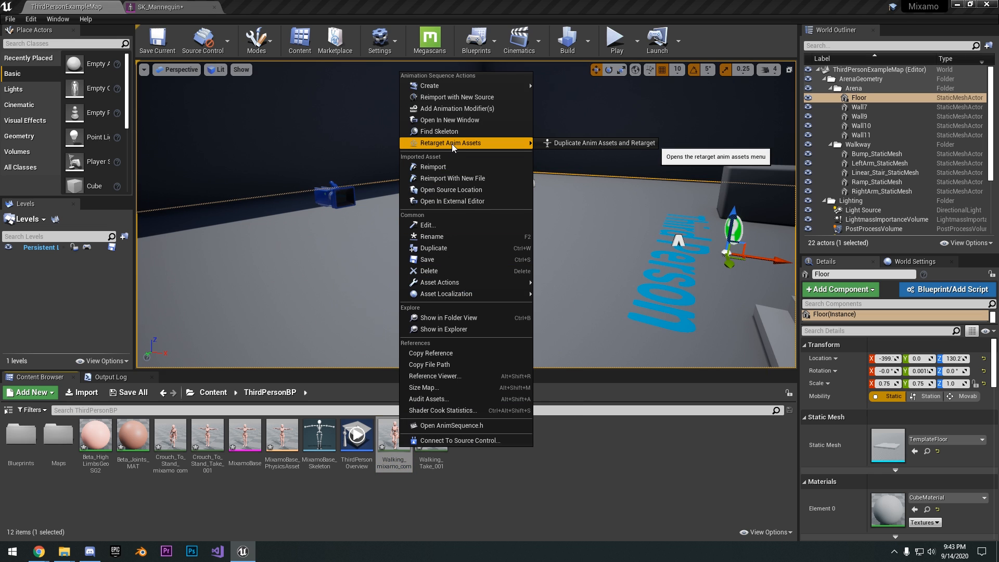
pyautogui.click(555, 144)
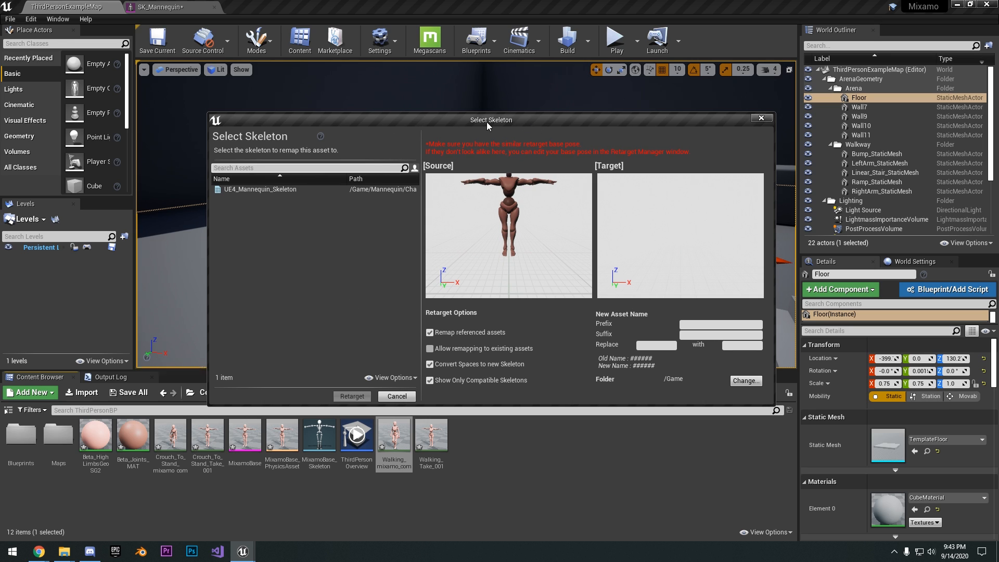
pyautogui.moveTo(487, 125); pyautogui.dragTo(473, 126)
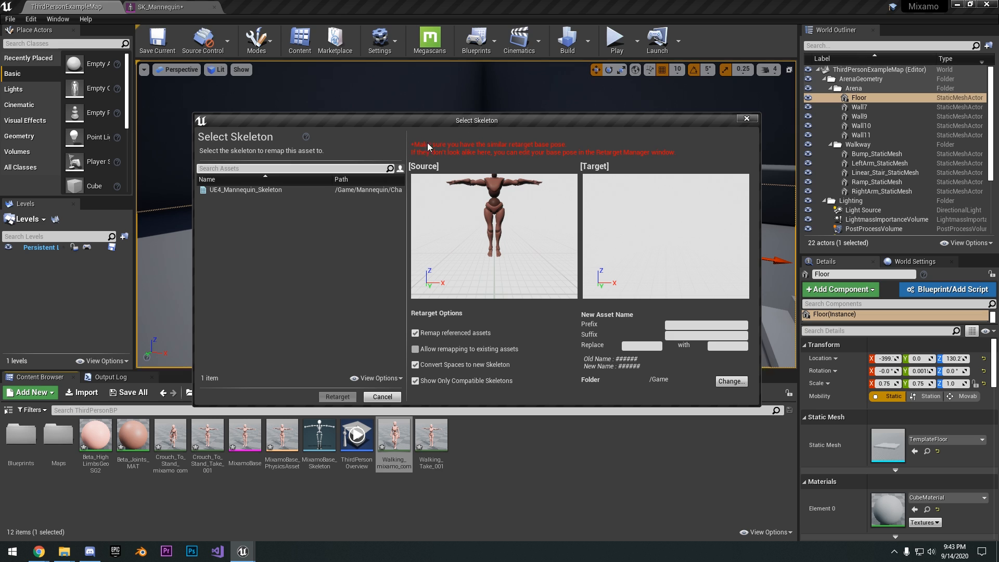
pyautogui.click(233, 192)
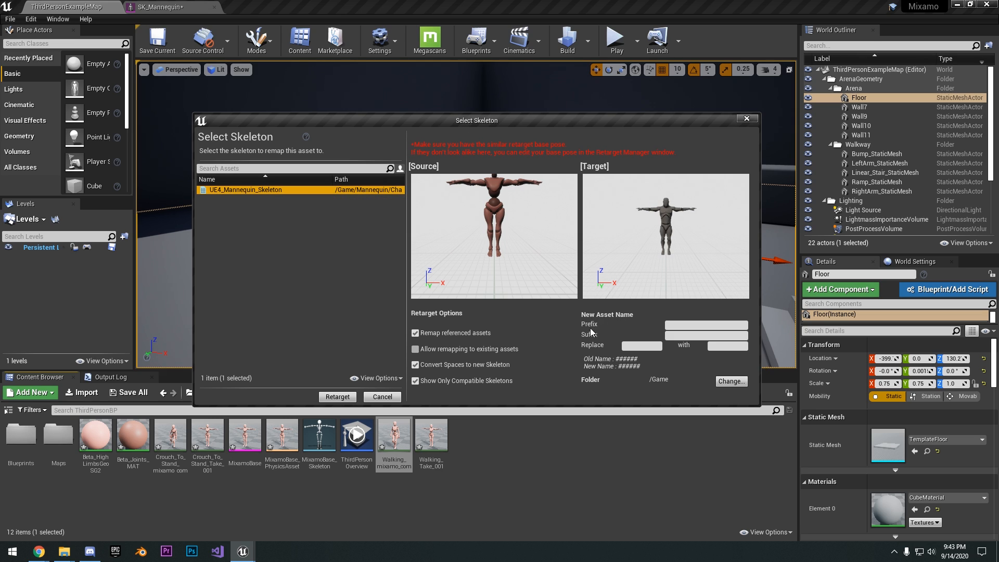
# Set the Mannequin folder as the destination for the new animation and run the retarget
pyautogui.click(731, 381)
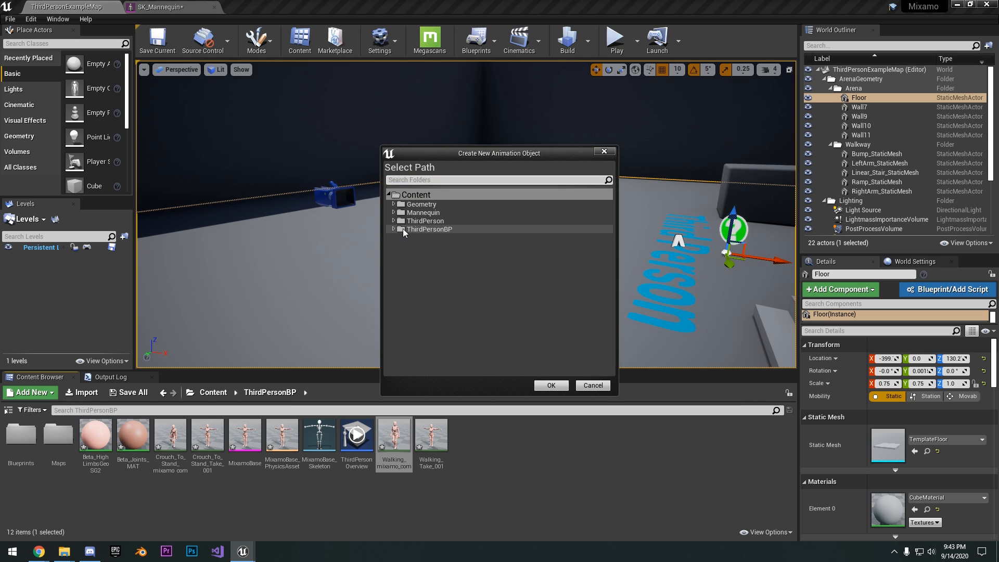
pyautogui.click(398, 213)
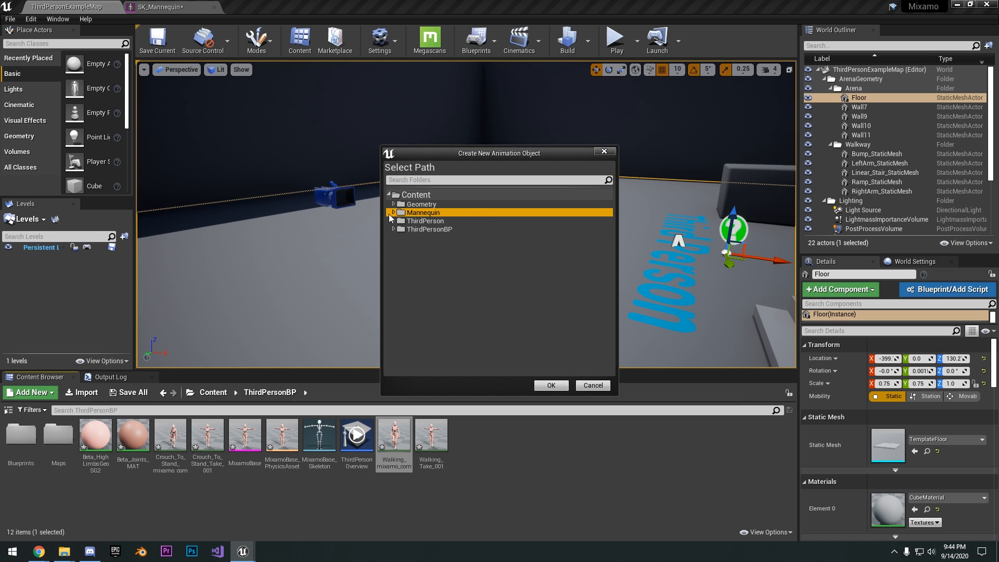
pyautogui.click(549, 386)
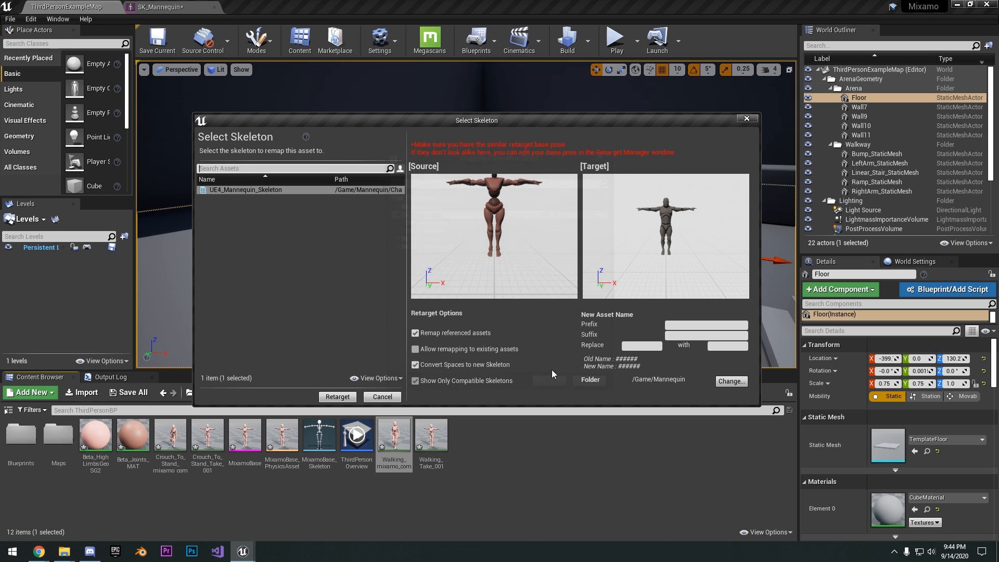
pyautogui.click(339, 397)
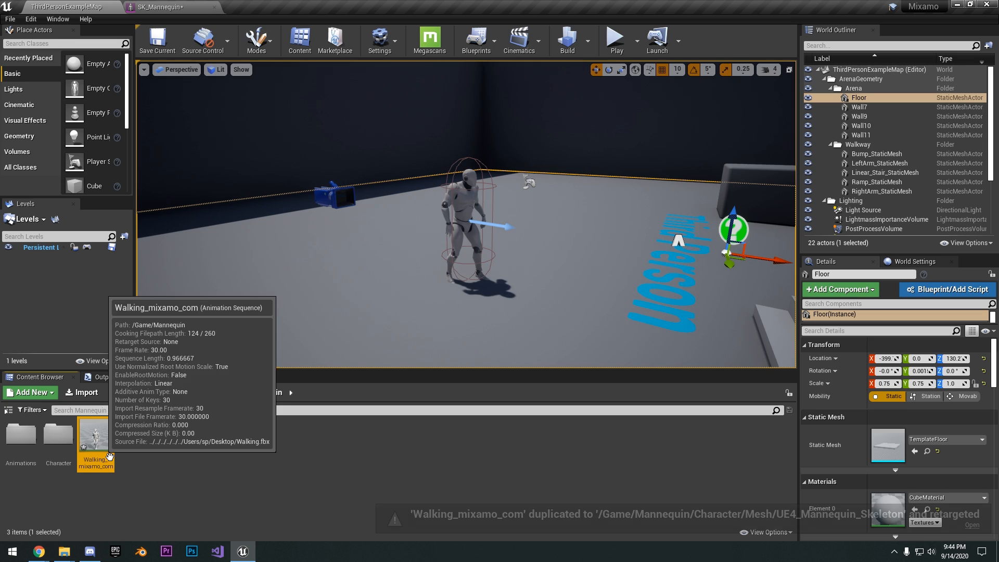
# Open the retargeted Walking_mixamo_com animation, pause playback, and examine the mannequin's legs and hips from several angles
pyautogui.doubleClick(101, 453)
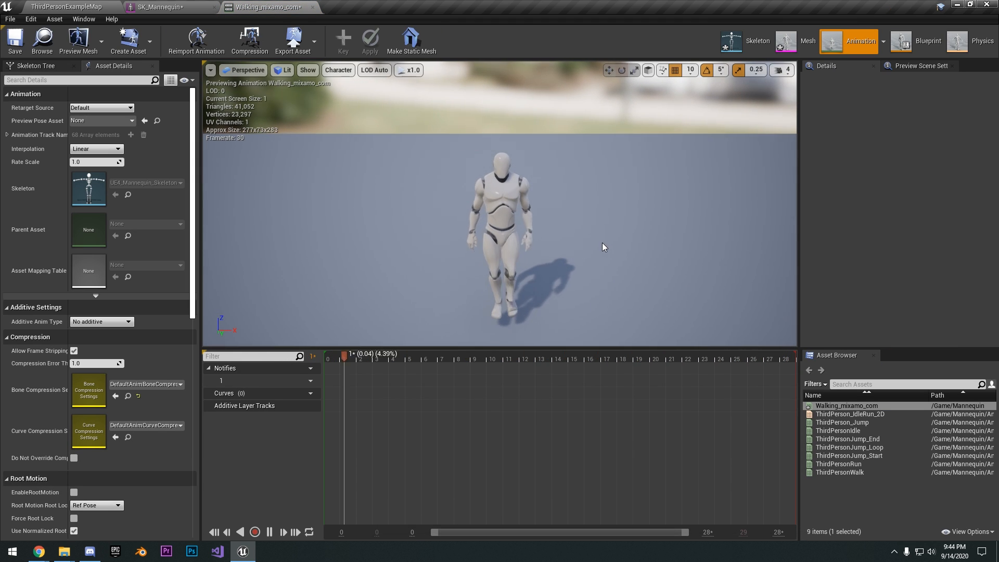
pyautogui.moveTo(604, 247); pyautogui.dragTo(539, 167, button='right')
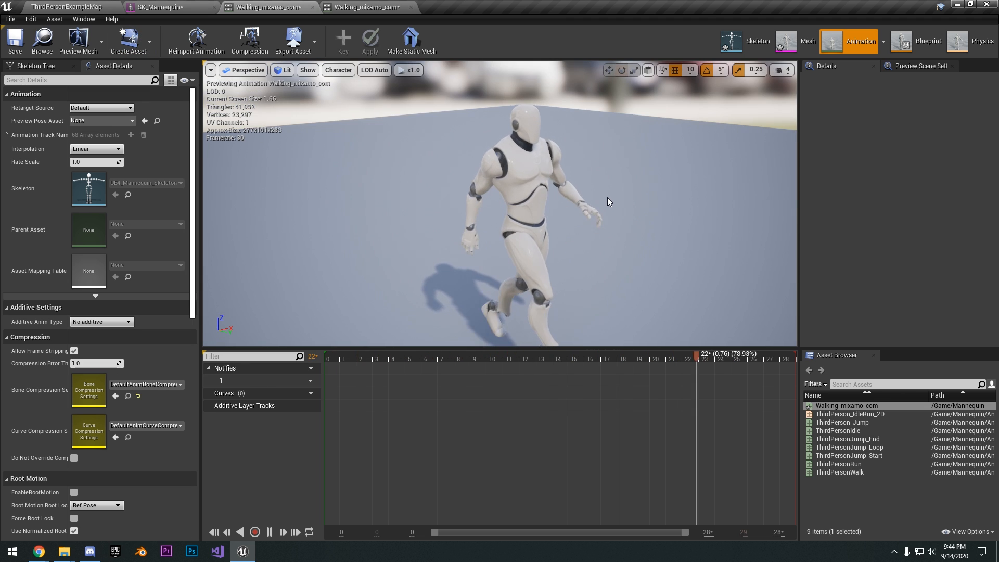
pyautogui.moveTo(608, 198); pyautogui.dragTo(651, 204, button='right')
pyautogui.click(269, 532)
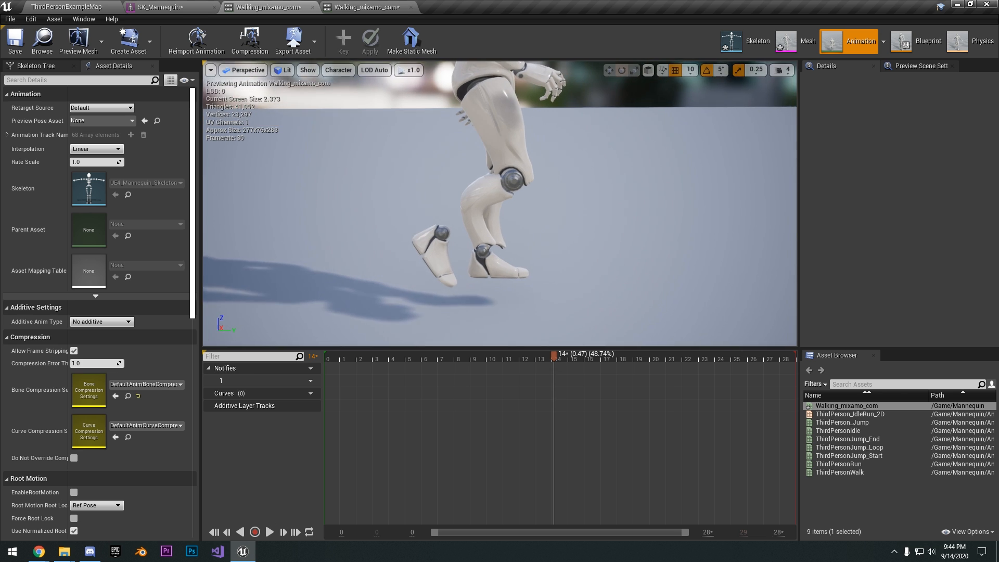
pyautogui.press('a')
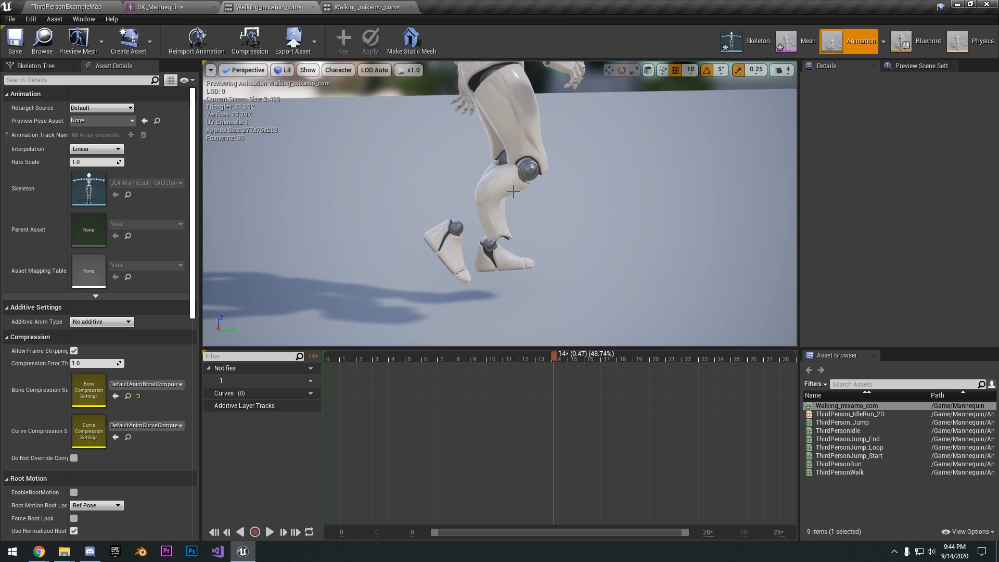
pyautogui.moveTo(540, 198); pyautogui.dragTo(530, 162, button='right')
pyautogui.scroll(4, 542, 196)
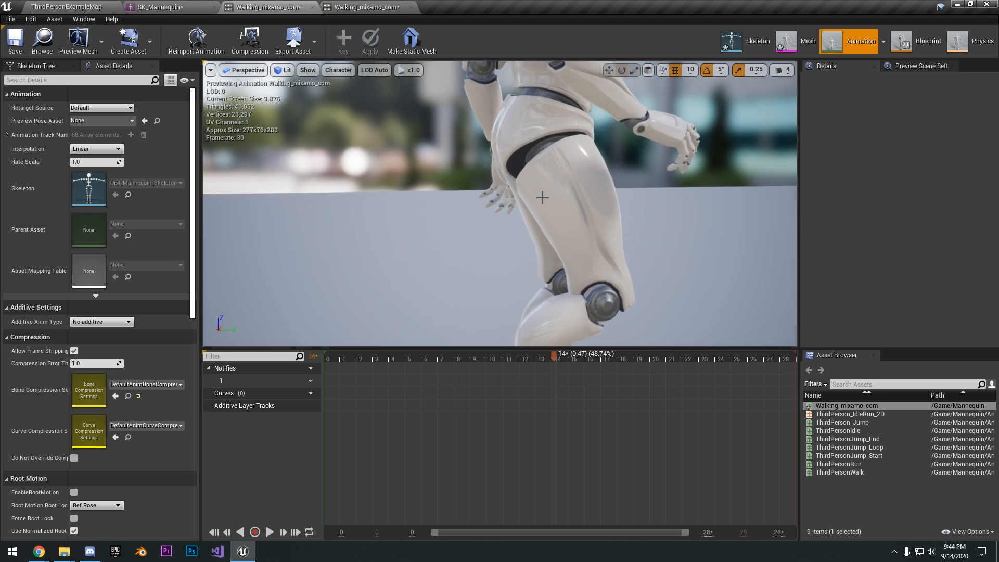
pyautogui.scroll(-5, 542, 196)
pyautogui.moveTo(542, 196); pyautogui.dragTo(585, 219, button='right')
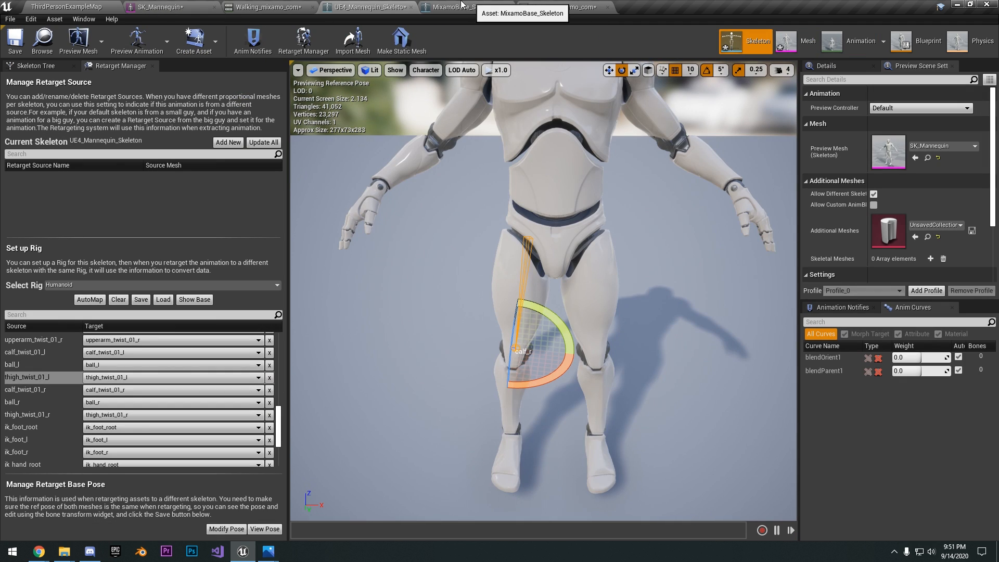
# Review the original Mixamo walking animation and inspect the calf_twist_01_r mapping in MixamoBase_Skeleton's humanoid rig
pyautogui.click(256, 7)
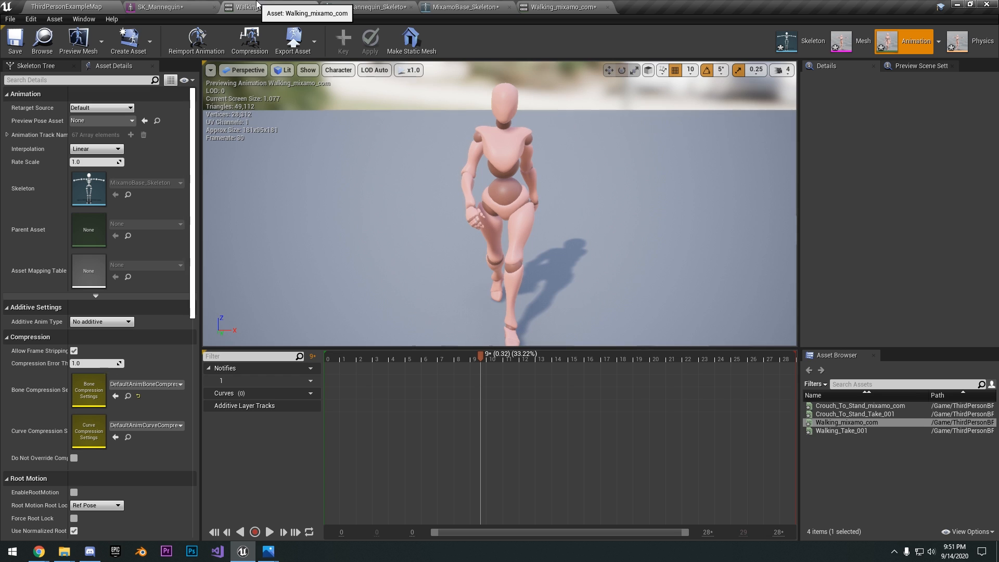
pyautogui.click(458, 7)
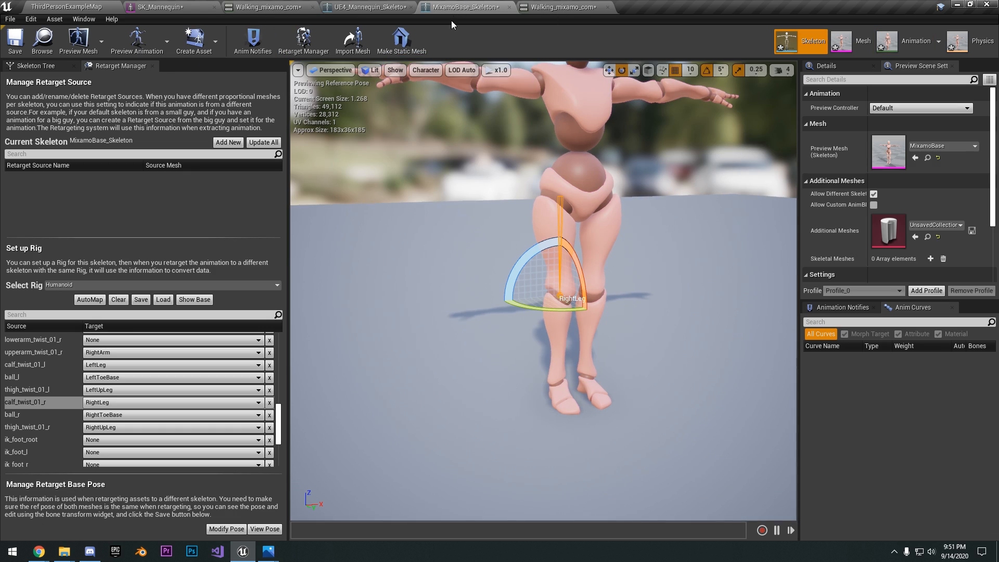
pyautogui.click(62, 403)
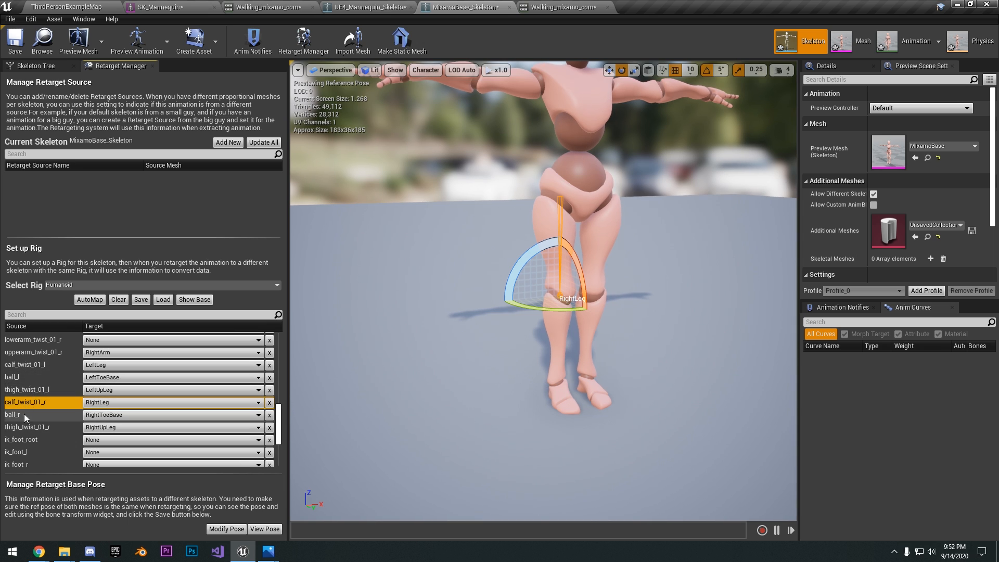
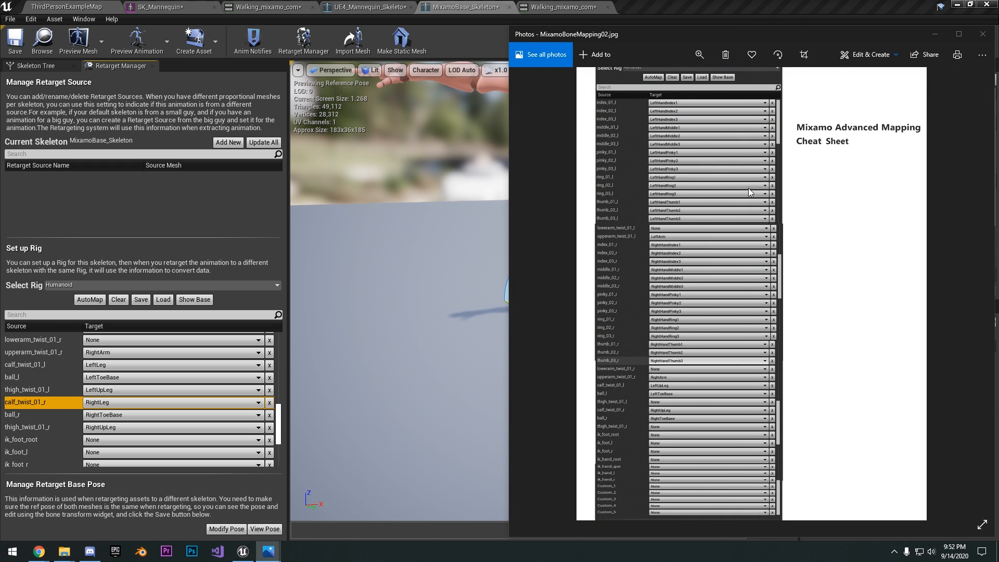
# Check the thigh_twist_01_l mapping in MixamoBase_Skeleton's humanoid rig after consulting the mapping cheat sheet, and return to the retargeted walking animation
pyautogui.moveTo(745, 30); pyautogui.dragTo(826, 47)
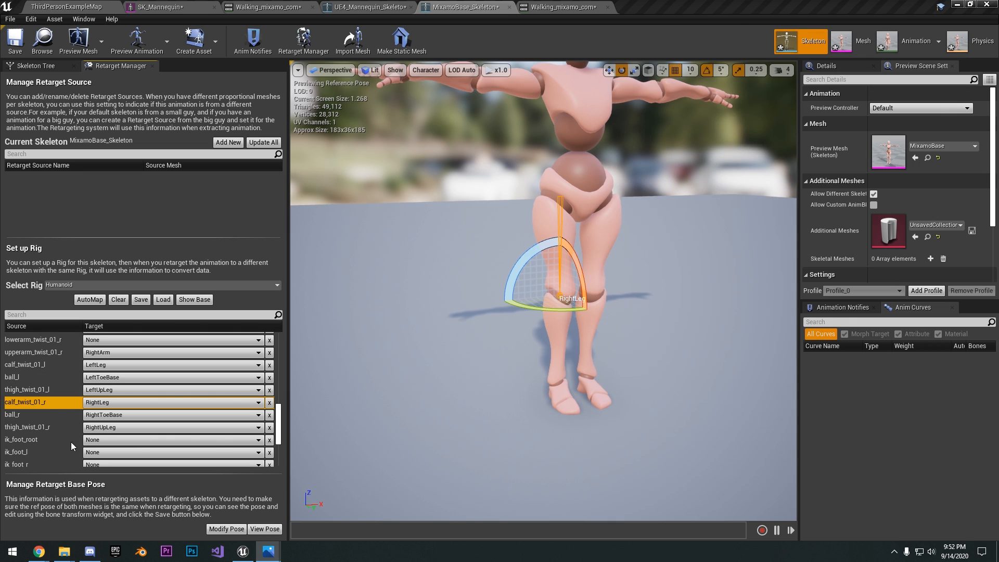
pyautogui.click(58, 388)
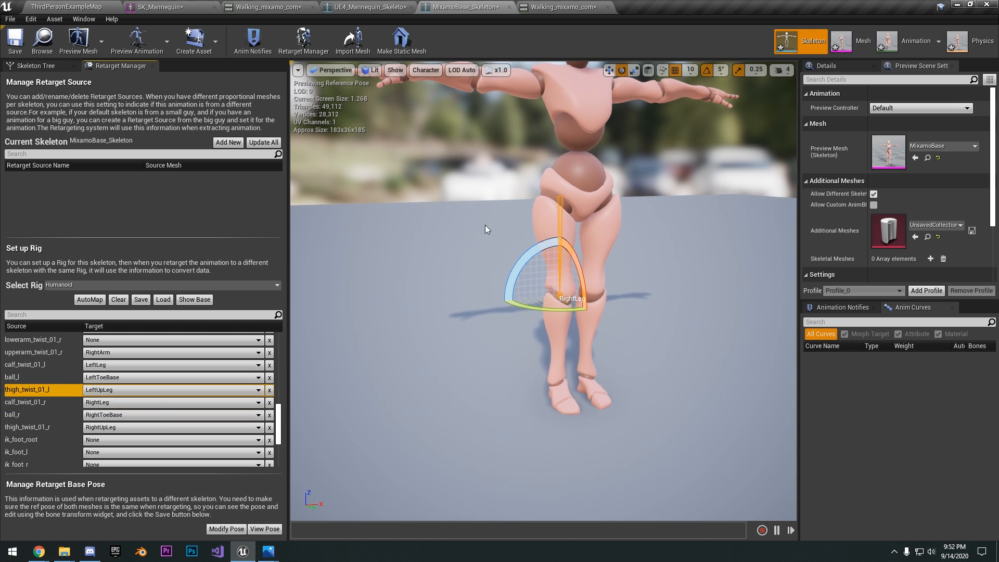
pyautogui.click(552, 7)
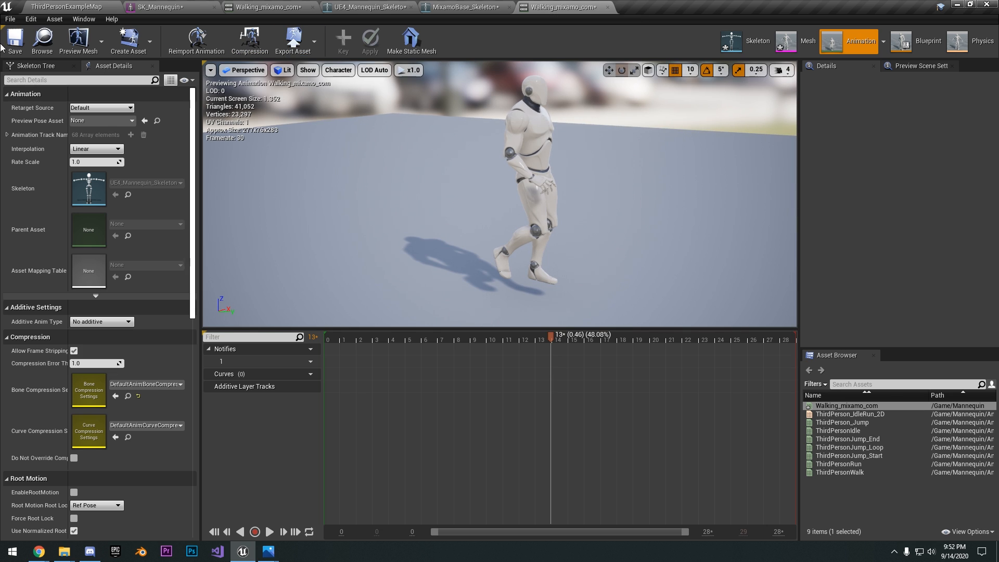
pyautogui.click(67, 7)
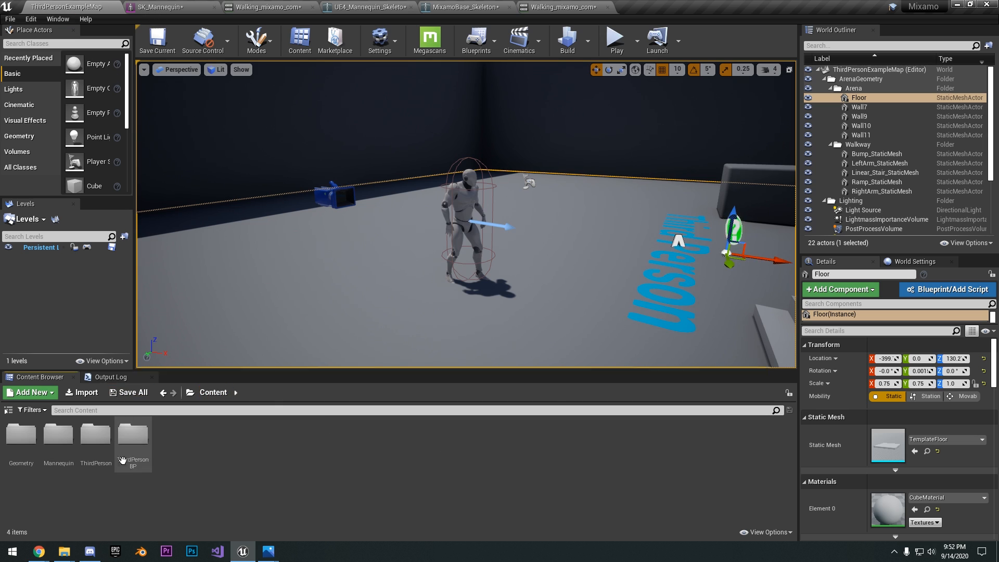
pyautogui.doubleClick(133, 437)
pyautogui.click(406, 446)
pyautogui.rightClick(405, 447)
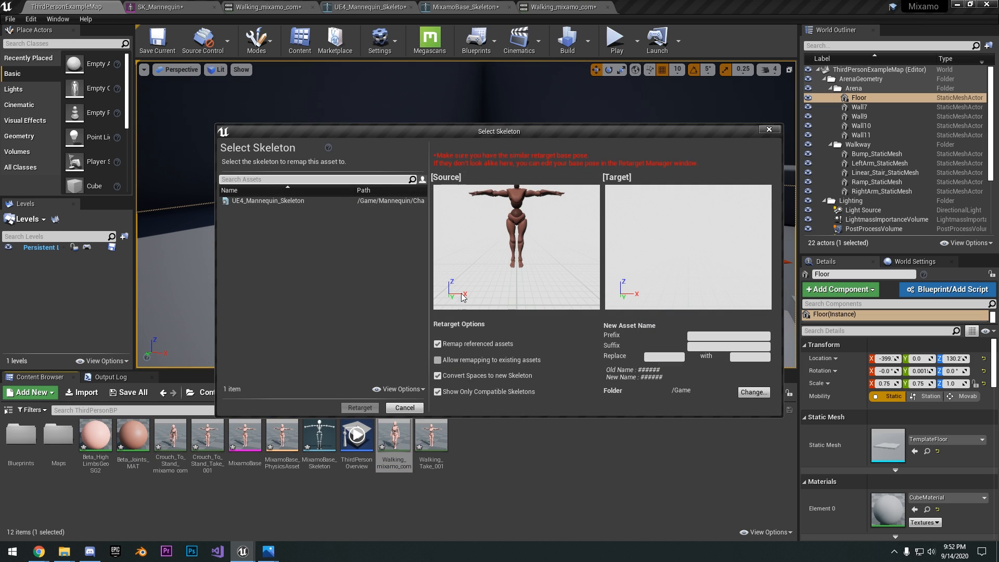
pyautogui.click(350, 200)
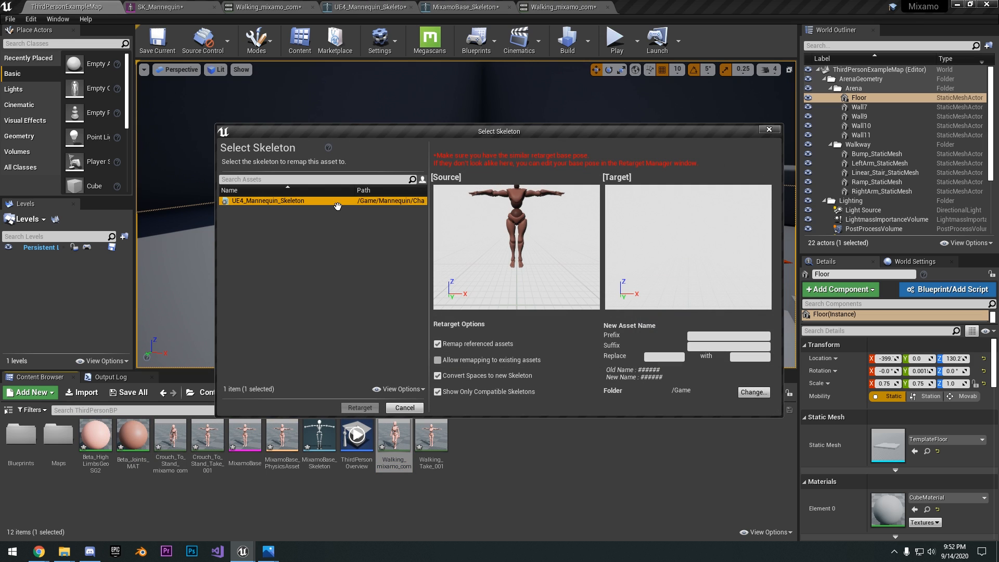
pyautogui.click(769, 129)
# Play the retargeted Walking_mixamo_com animation, examine the mannequin's walk from the front, and pause it at frame 11
pyautogui.click(562, 7)
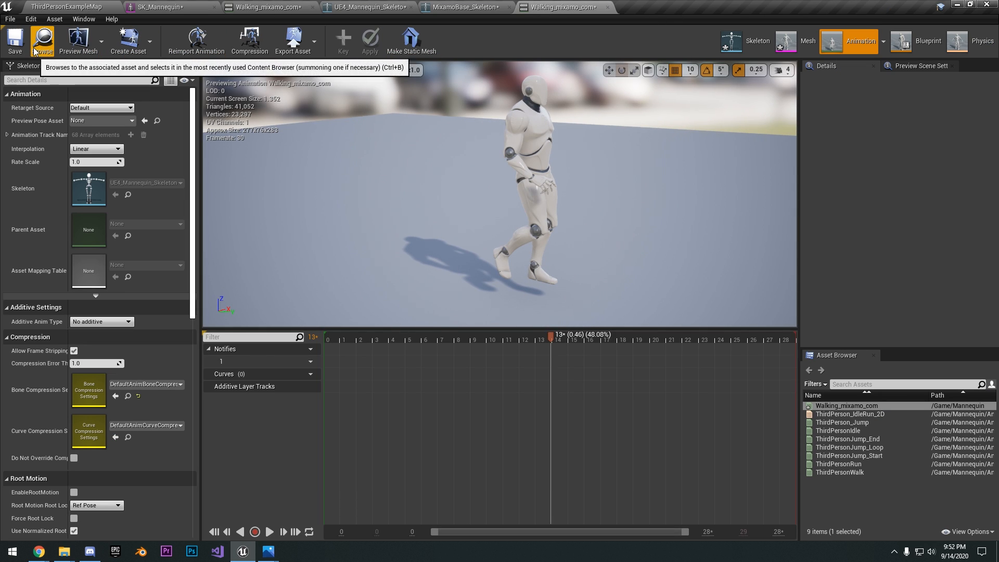
pyautogui.click(269, 534)
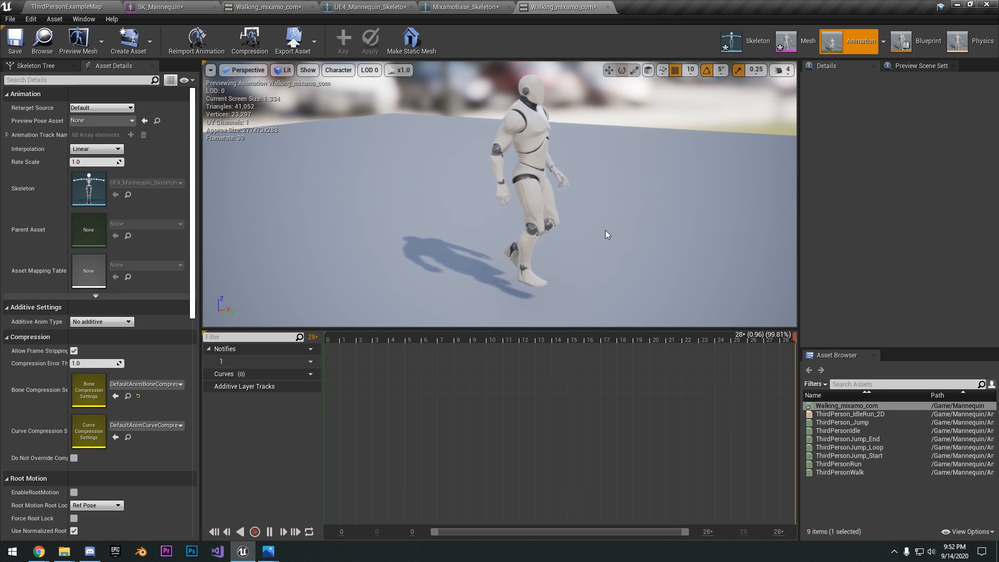
pyautogui.moveTo(562, 226); pyautogui.dragTo(406, 150, button='right')
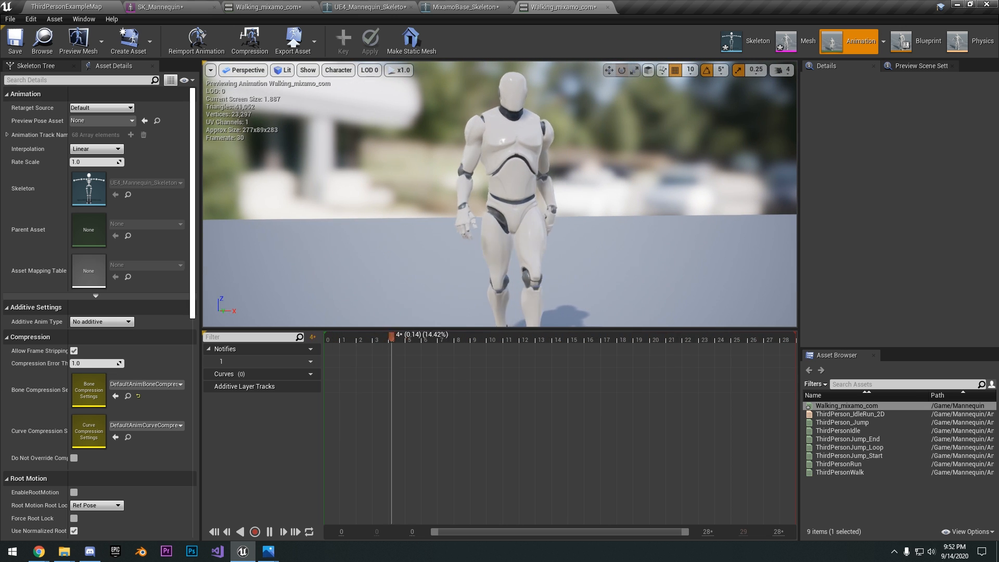
pyautogui.press('s')
pyautogui.click(514, 402)
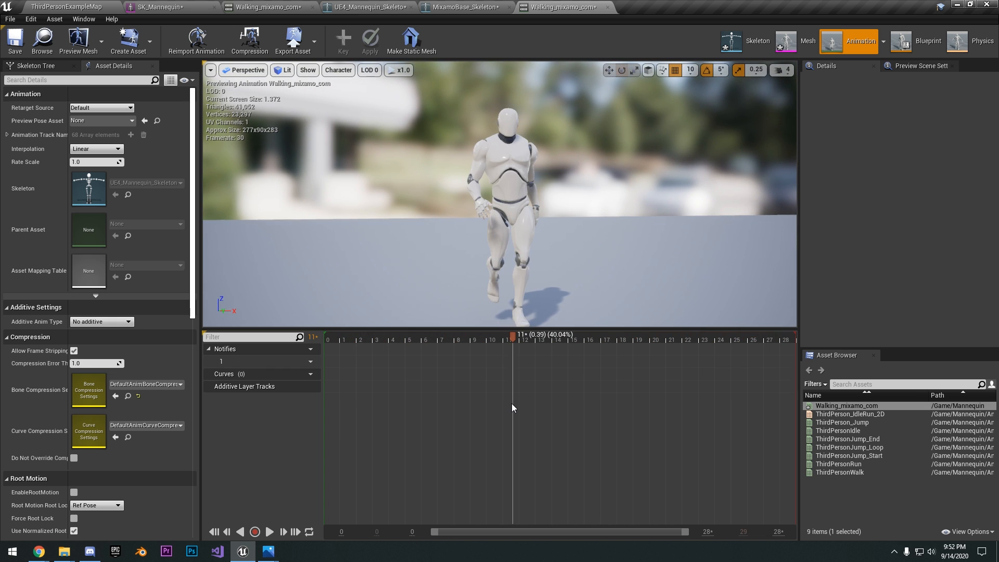
# Start duplicating and retargeting the Crouch_To_Stand_mixamo_com animation in the ThirdPersonBP folder, with UE4_Mannequin_Skeleton as the target skeleton
pyautogui.click(166, 7)
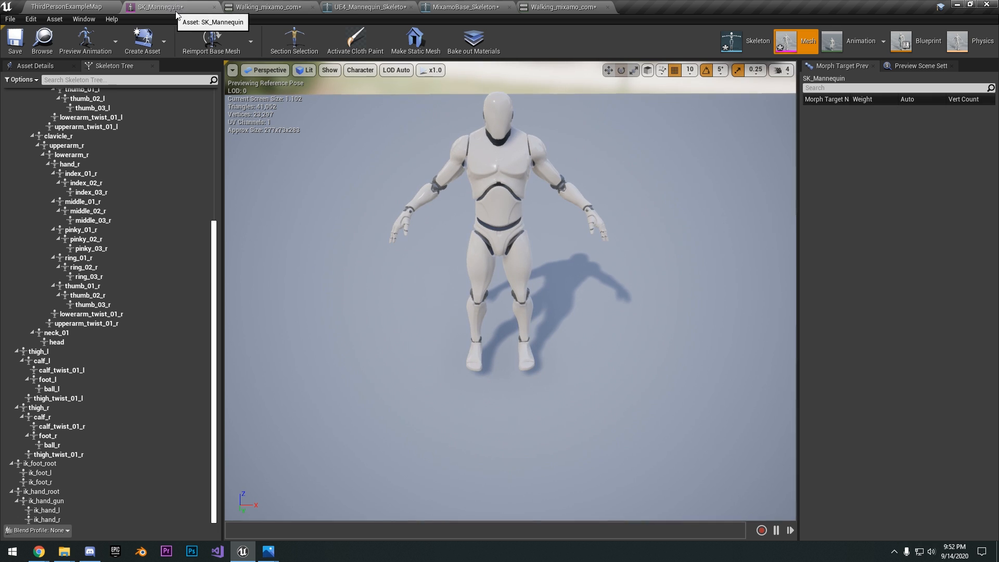
pyautogui.click(282, 6)
pyautogui.click(52, 7)
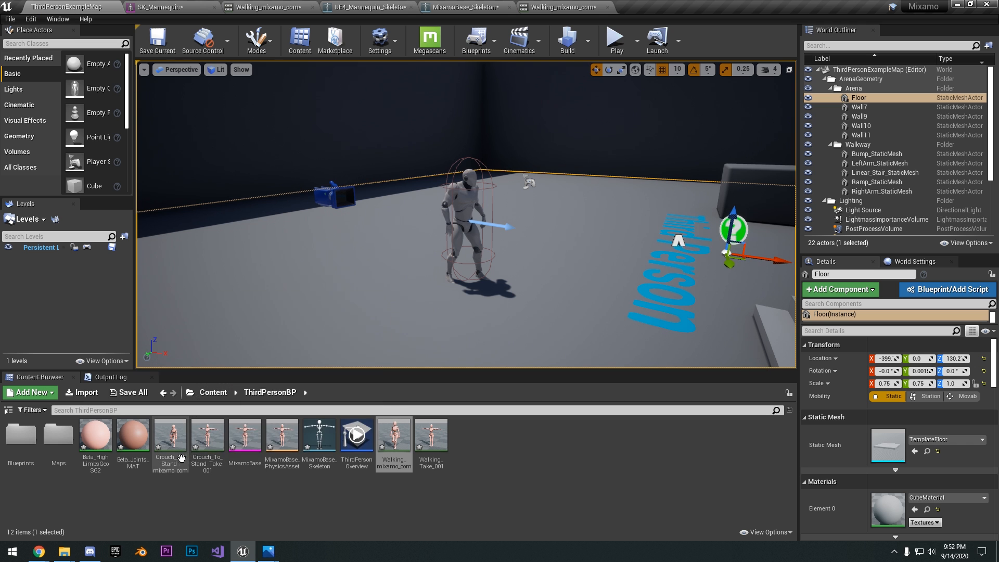
pyautogui.rightClick(169, 456)
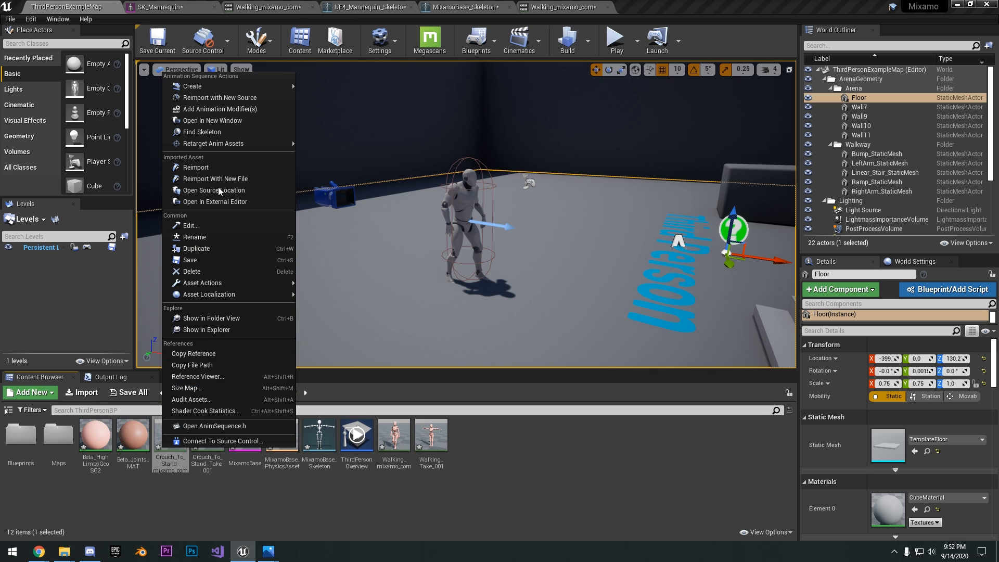
pyautogui.moveTo(221, 144)
pyautogui.click(343, 144)
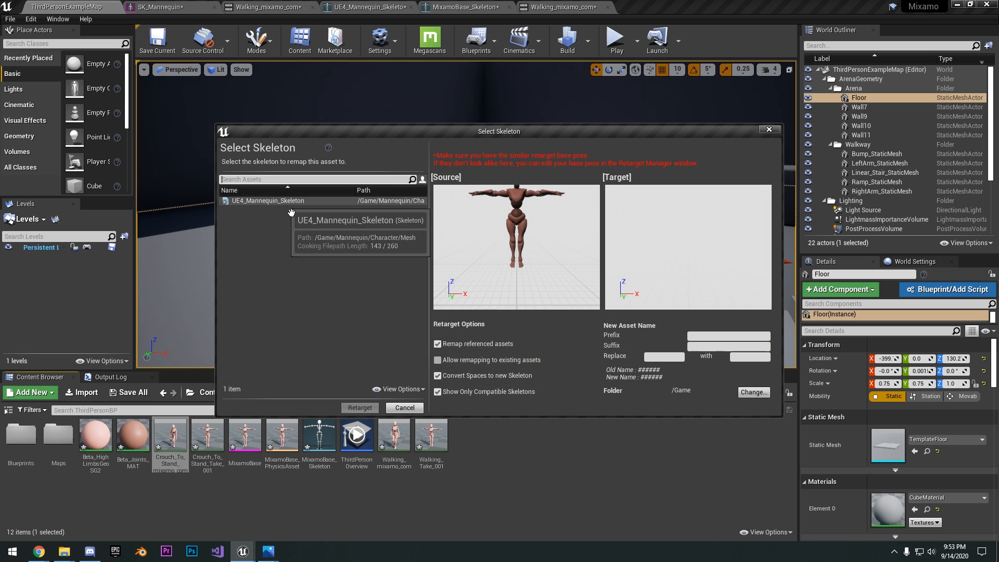
pyautogui.click(399, 202)
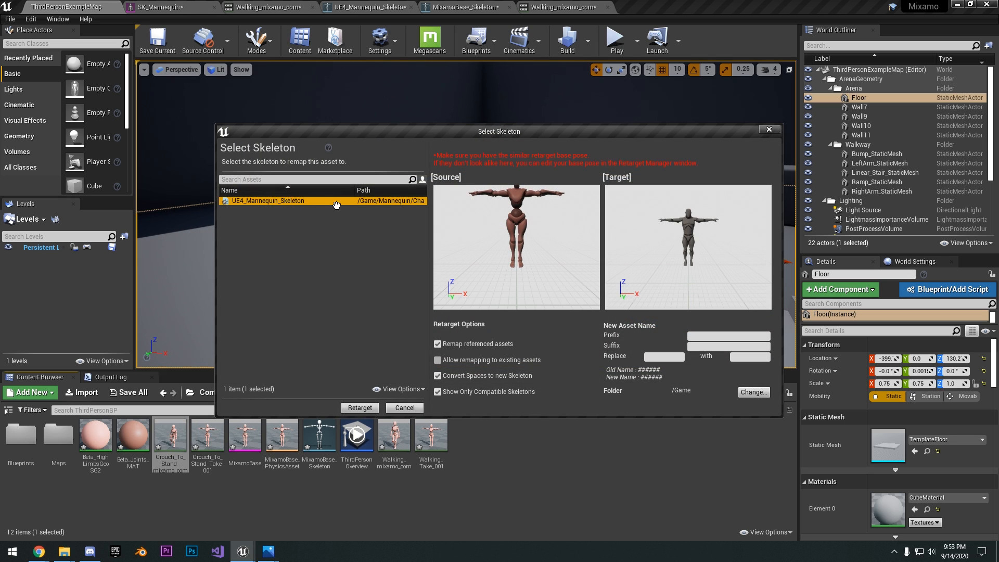
# Set the Mannequin folder as the destination for the crouch-to-stand animation and run the retarget
pyautogui.click(754, 392)
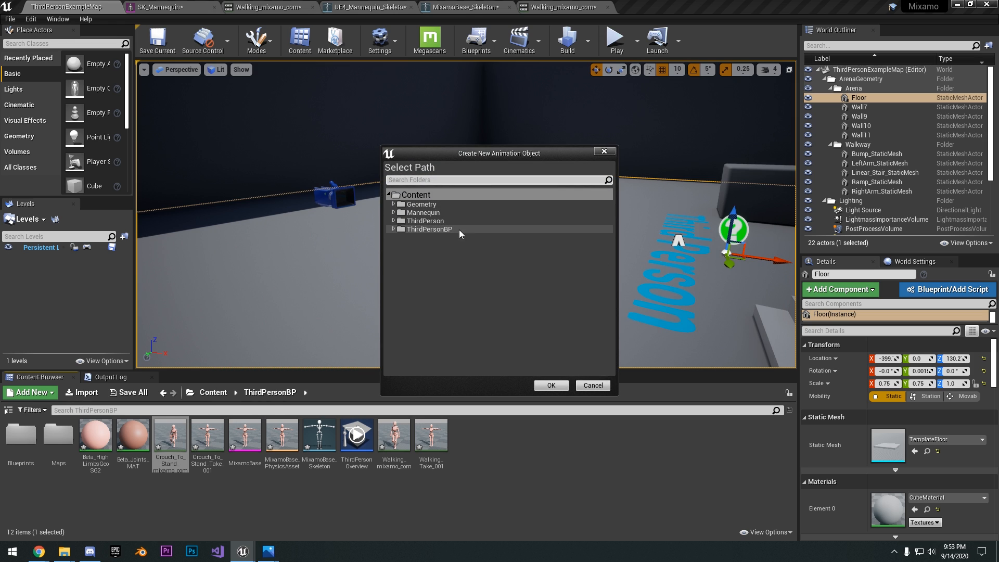
pyautogui.click(432, 212)
pyautogui.click(550, 385)
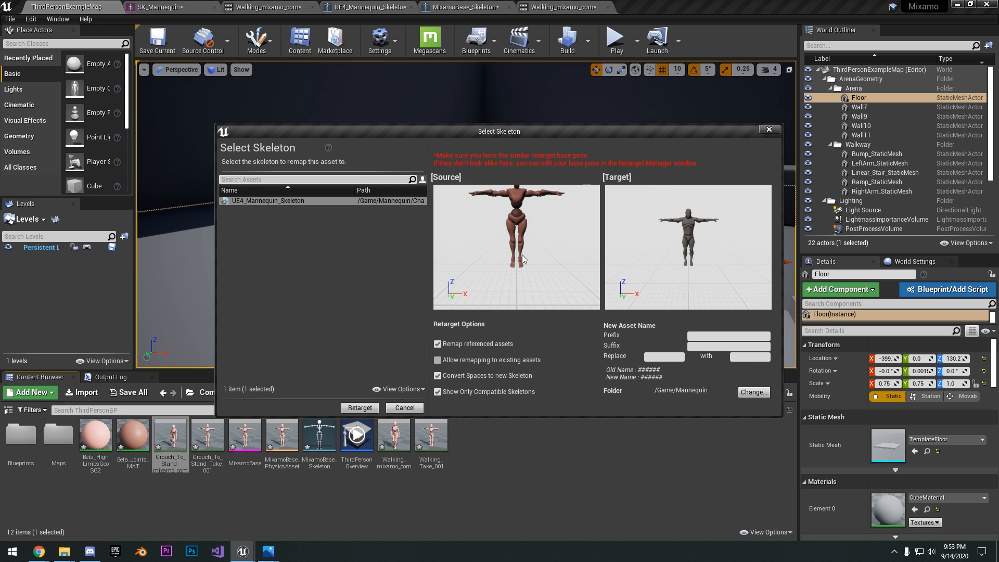
pyautogui.click(360, 408)
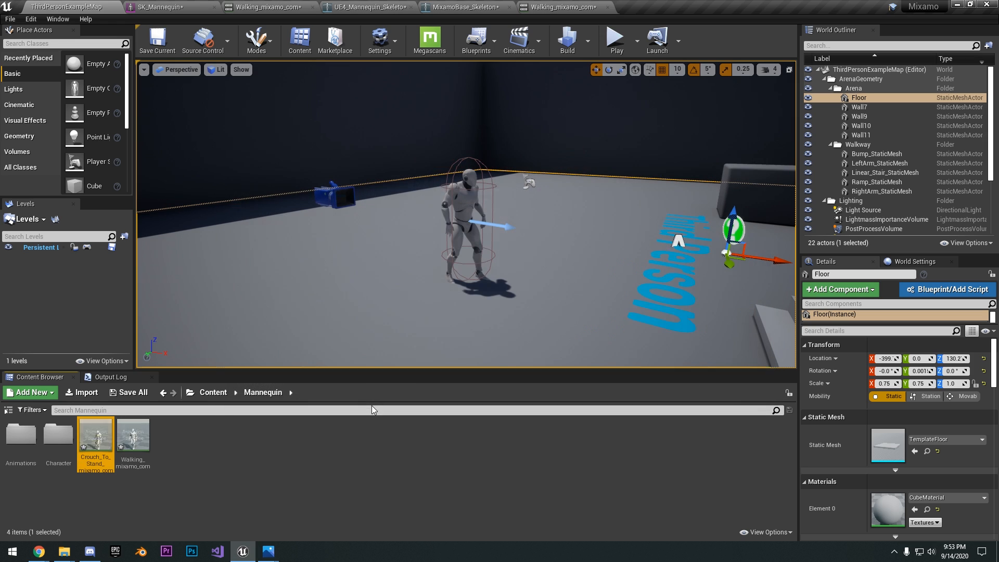
# Open the retargeted Crouch_To_Stand_mixamo_com animation, watch the mannequin's motion, and stop it at frame 9 in the crouched pose
pyautogui.doubleClick(114, 443)
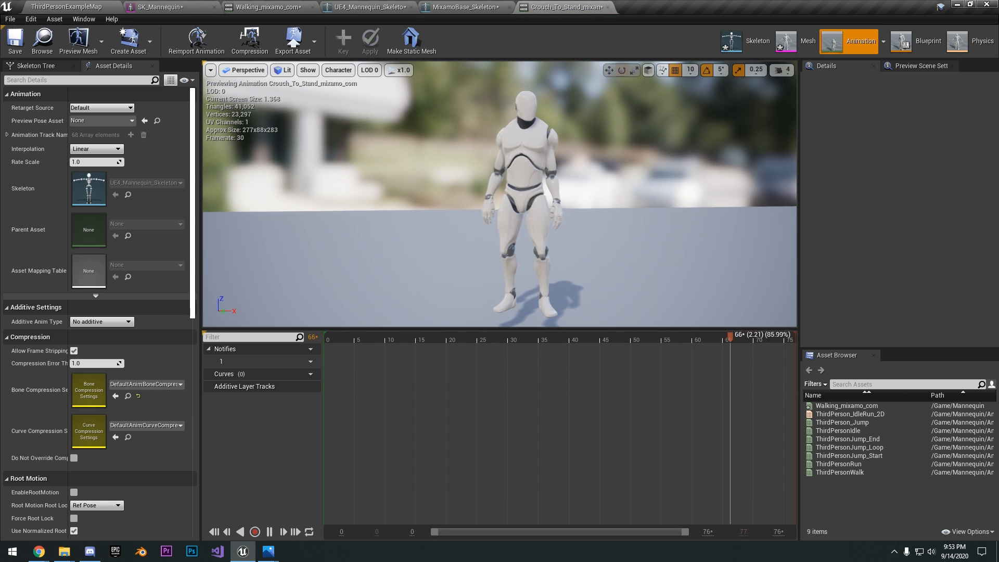
pyautogui.moveTo(626, 243); pyautogui.dragTo(629, 252)
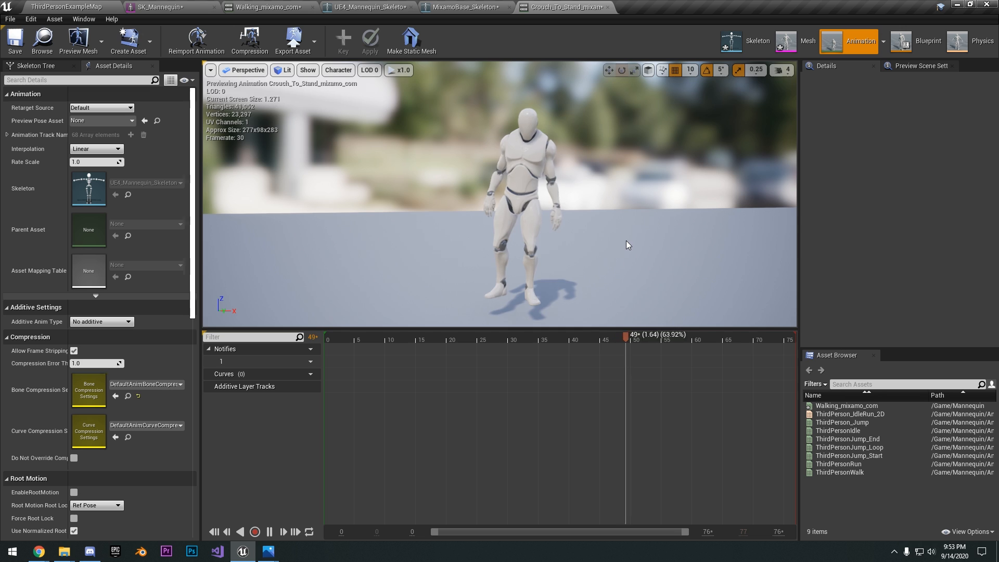
pyautogui.click(381, 339)
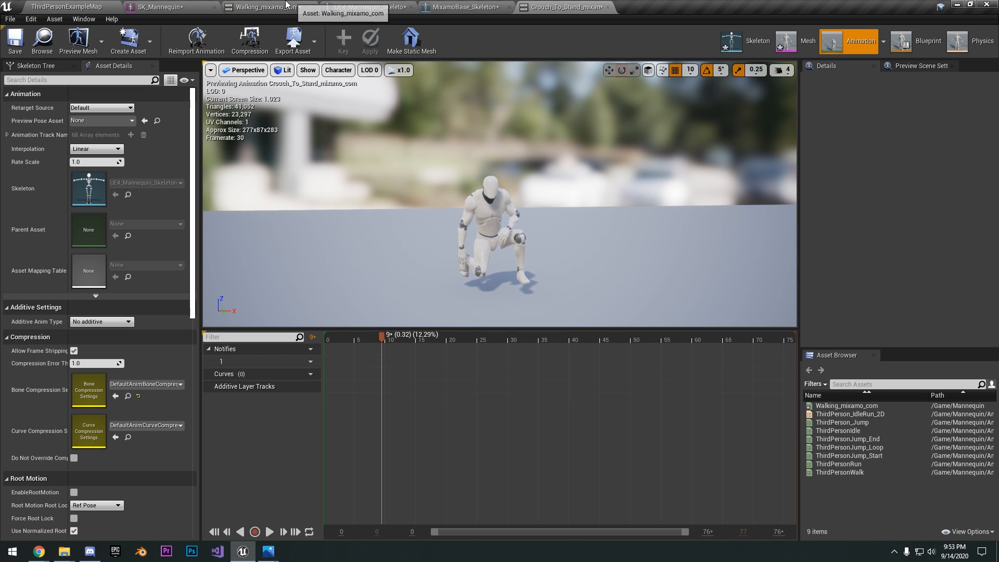
pyautogui.click(270, 6)
pyautogui.click(188, 5)
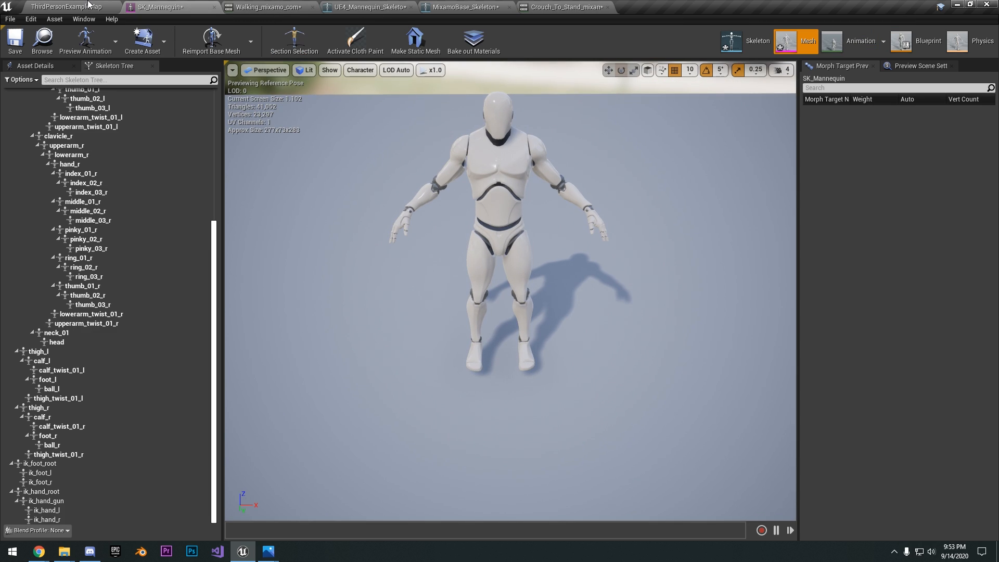
pyautogui.click(285, 5)
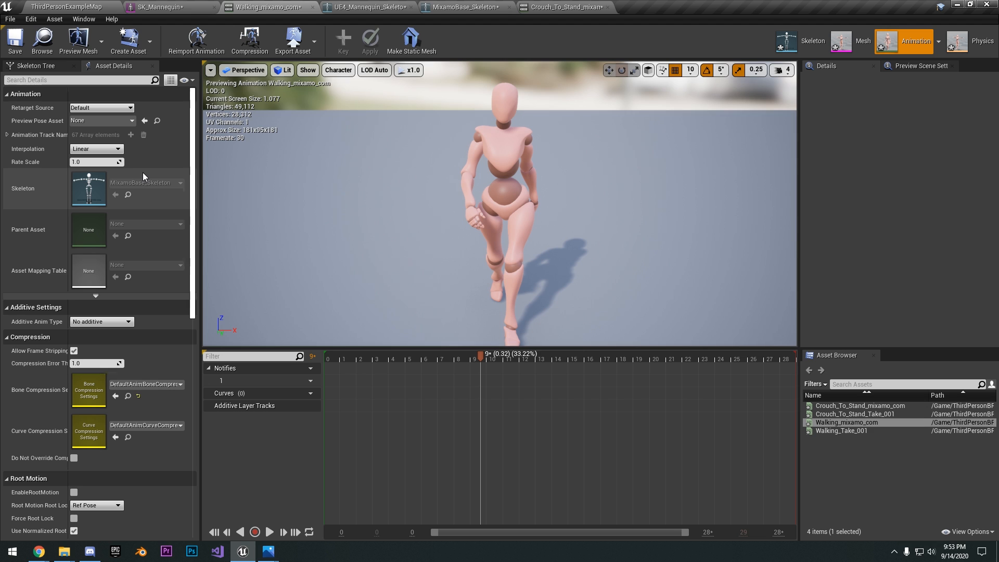
pyautogui.click(367, 7)
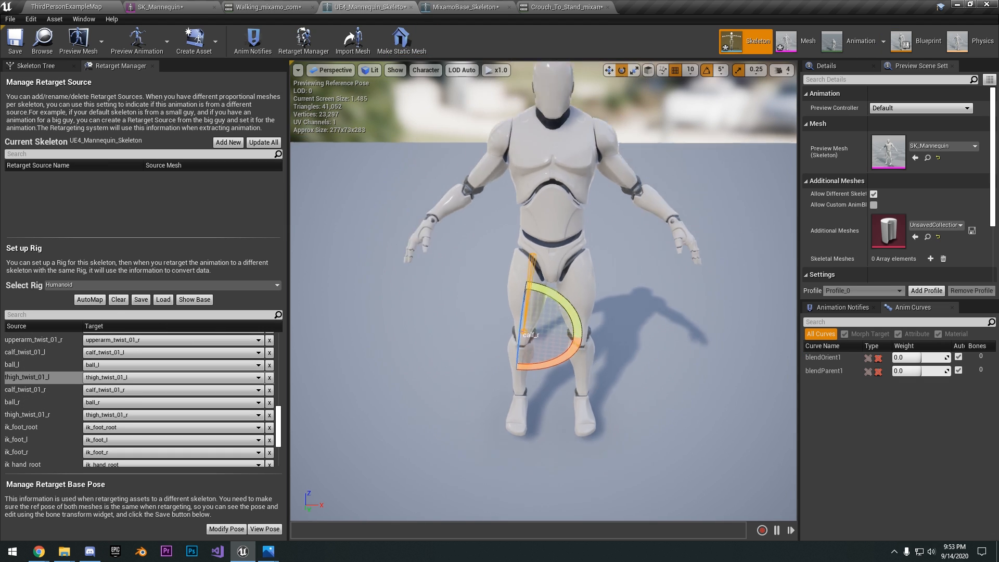
pyautogui.click(52, 6)
pyautogui.press('a')
pyautogui.moveTo(405, 250); pyautogui.dragTo(497, 252, button='right')
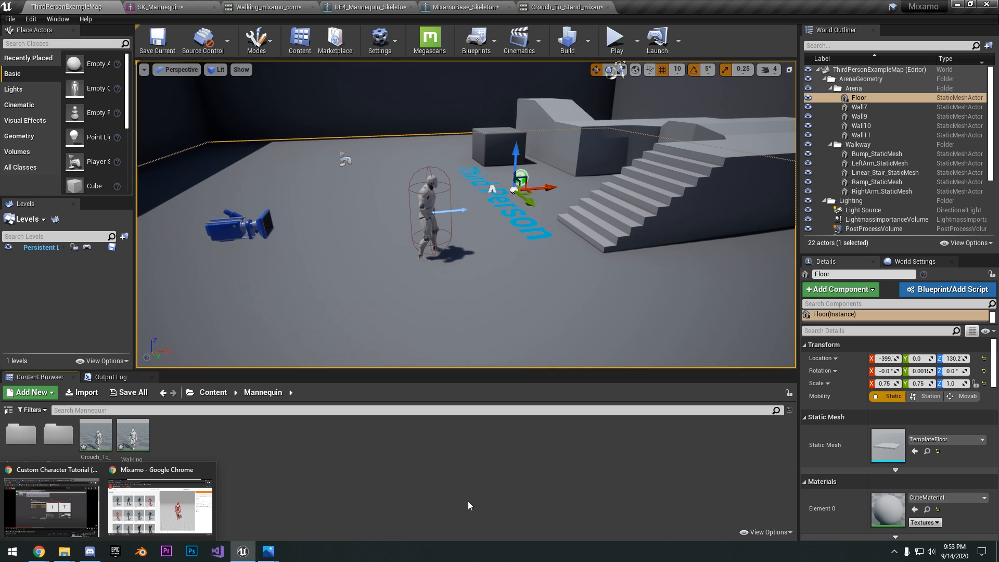
# Switch to the Mixamo website, browse the walking animations, and preview Strut Walking on the X Bot
pyautogui.click(39, 551)
pyautogui.click(182, 517)
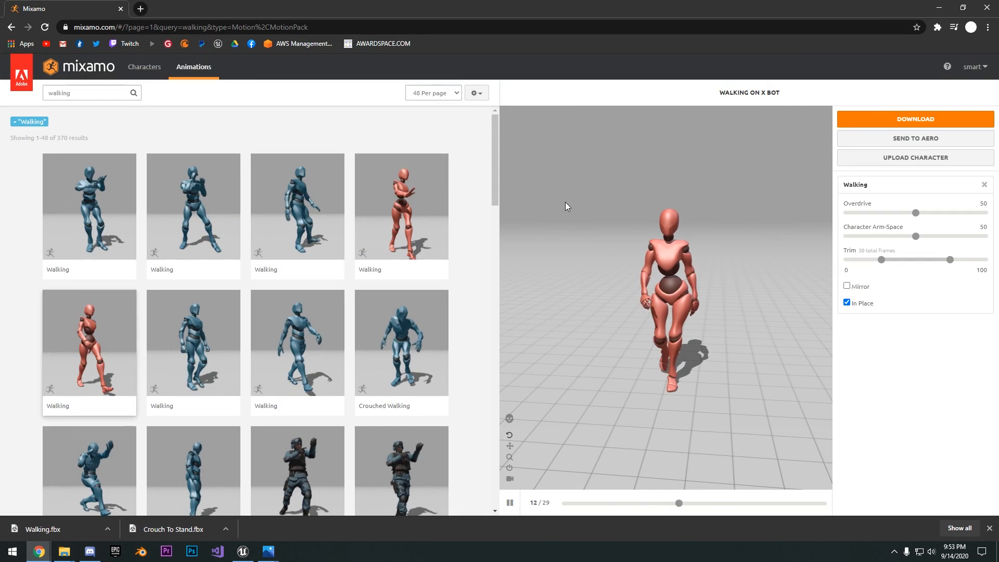
pyautogui.scroll(-5, 391, 281)
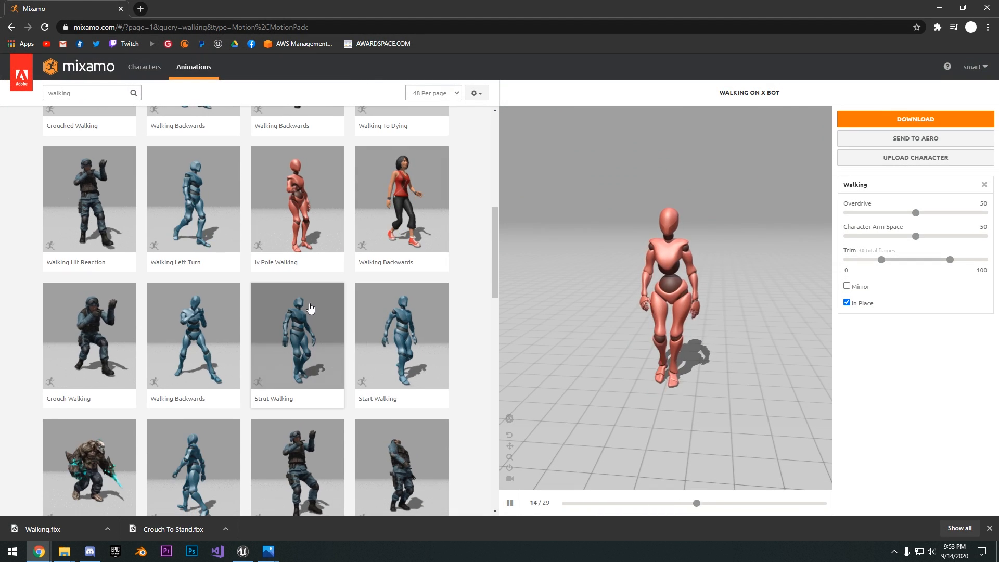
pyautogui.click(313, 314)
pyautogui.scroll(-5, 391, 336)
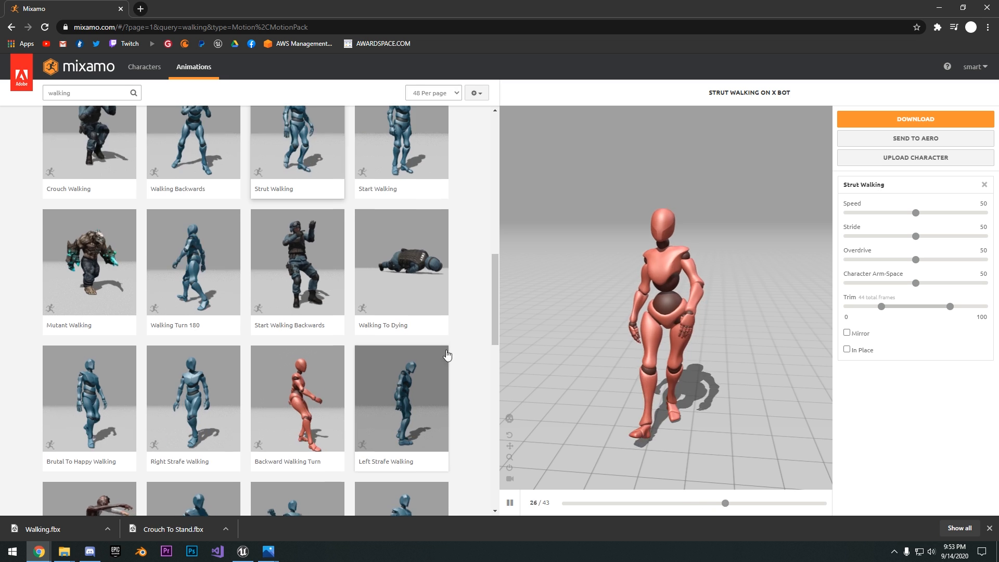
pyautogui.scroll(-3, 445, 357)
pyautogui.hotkey('alt', 'Tab')
pyautogui.moveTo(698, 111); pyautogui.dragTo(691, 102, button='right')
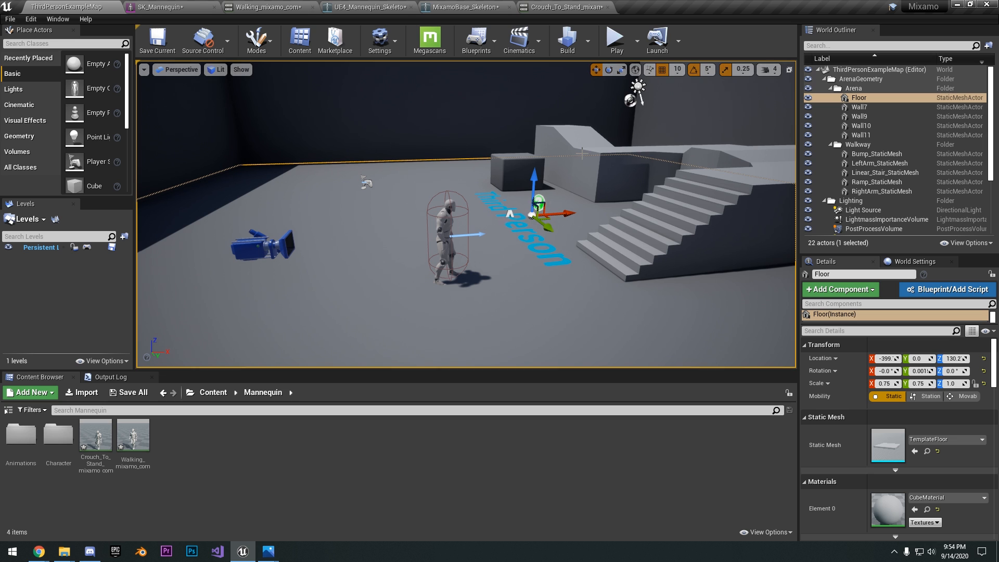
pyautogui.moveTo(581, 154); pyautogui.dragTo(564, 138, button='right')
pyautogui.moveTo(604, 154); pyautogui.dragTo(635, 141, button='right')
pyautogui.press('a')
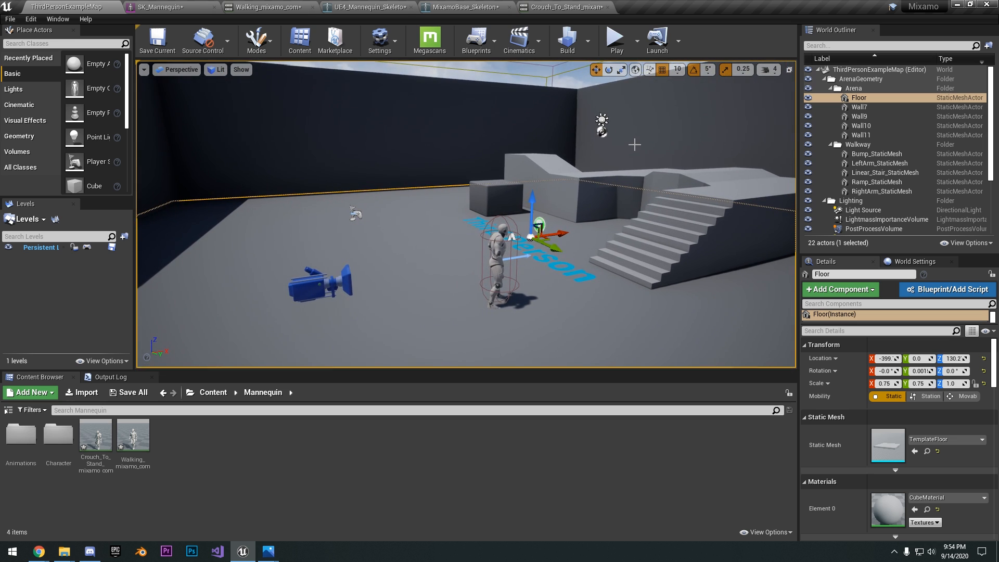